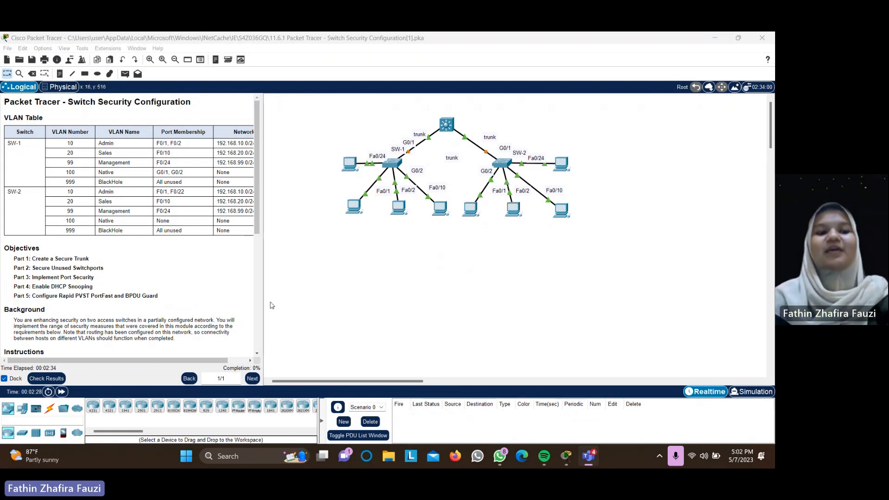
Step: Connect GigabitEthernet0/2 on SW-1 to GigabitEthernet0/2 on SW-2 with a copper cross-over cable
{"action": "scroll", "coordinate": [152, 252], "scroll_direction": "down", "scroll_amount": 3}
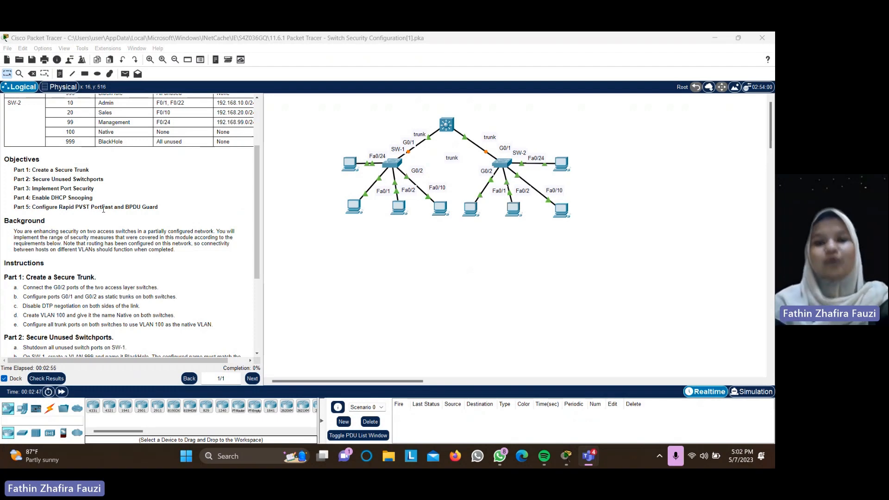
{"action": "scroll", "coordinate": [148, 231], "scroll_direction": "down", "scroll_amount": 5}
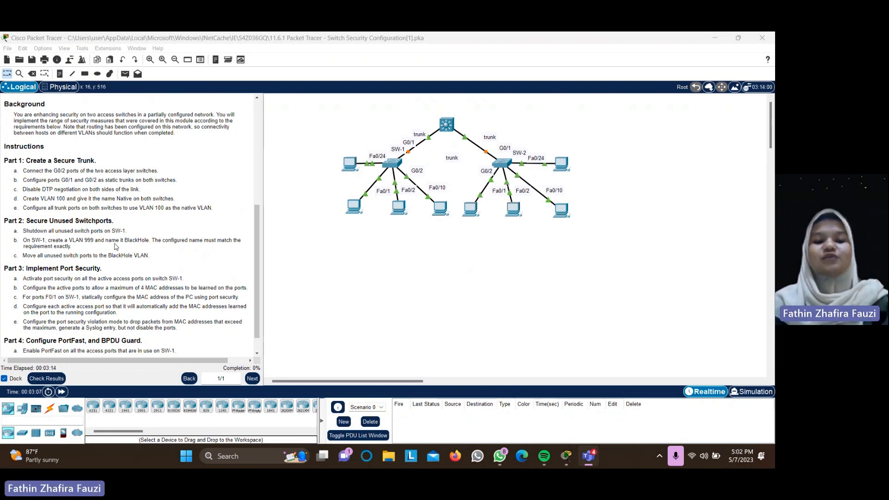
{"action": "left_click", "coordinate": [49, 408]}
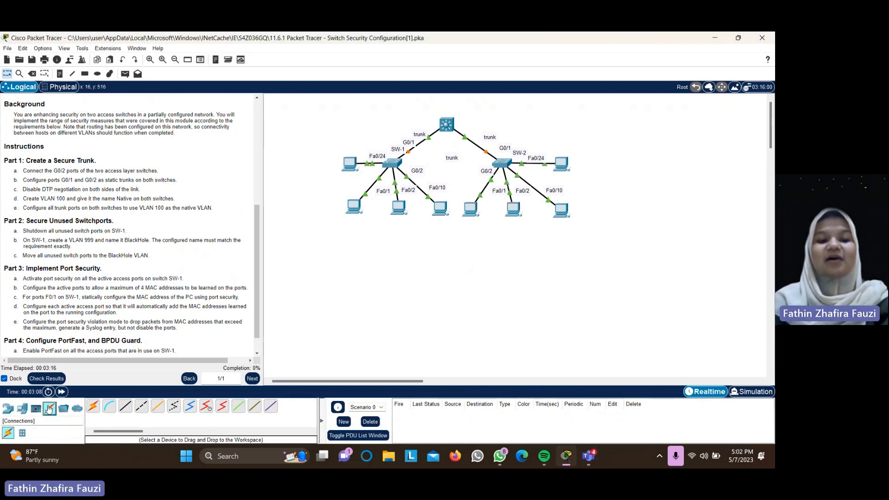
{"action": "left_click", "coordinate": [142, 410]}
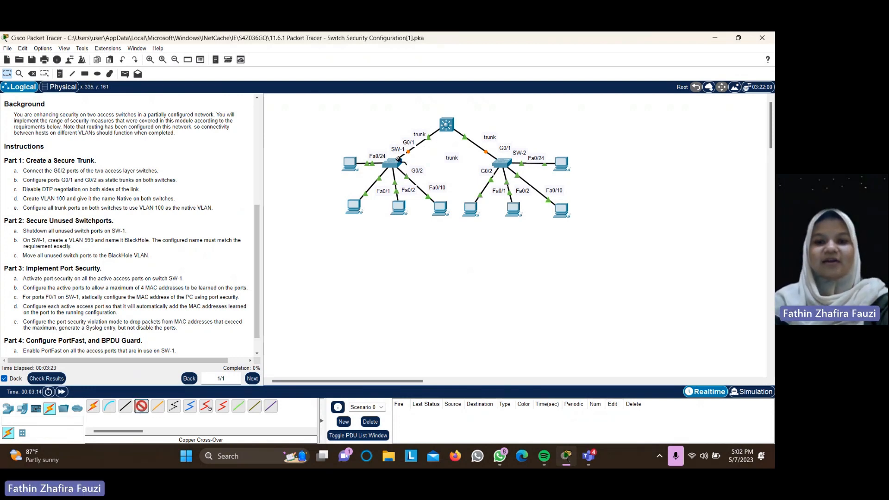
{"action": "left_click", "coordinate": [398, 160]}
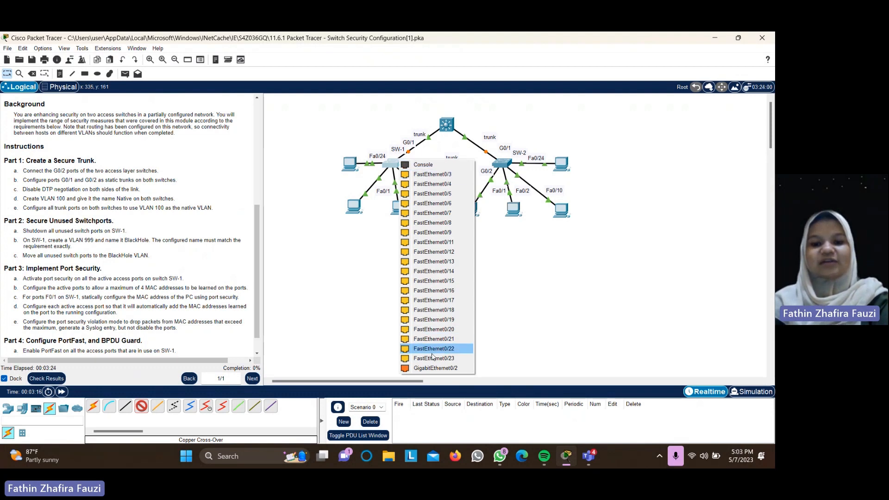
{"action": "left_click", "coordinate": [433, 368]}
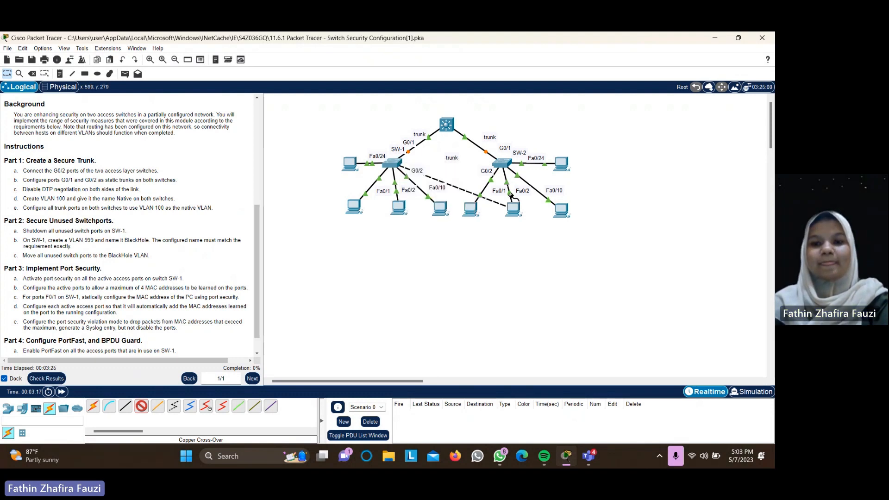
{"action": "left_click", "coordinate": [505, 161]}
{"action": "left_click", "coordinate": [525, 369]}
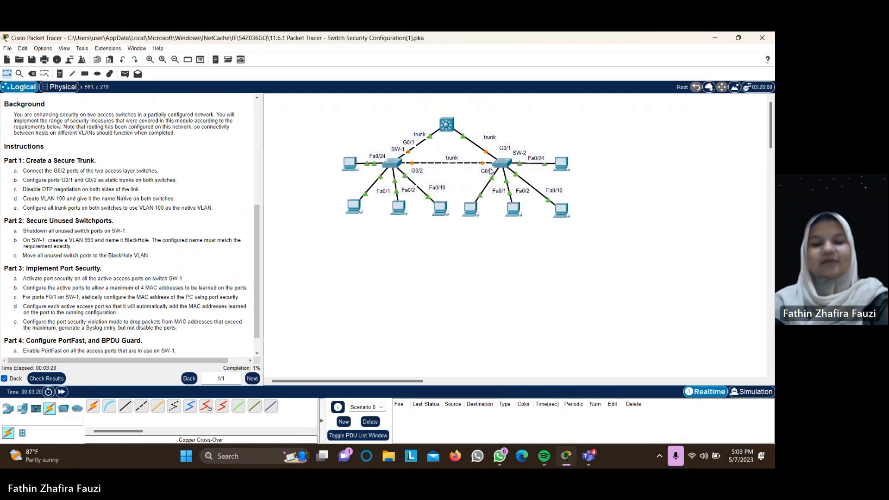
Step: Open the SW-1 command line and enter global configuration mode with enable and conf t
{"action": "left_click", "coordinate": [398, 161]}
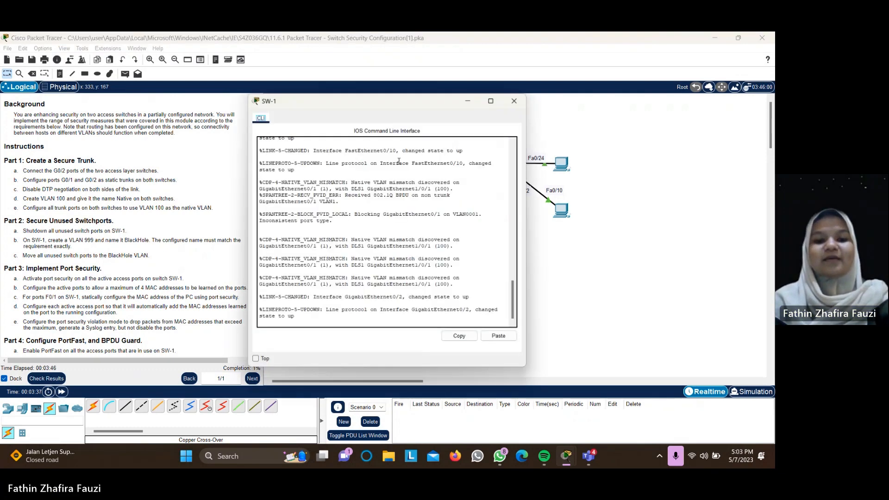
{"action": "key", "text": "Return"}
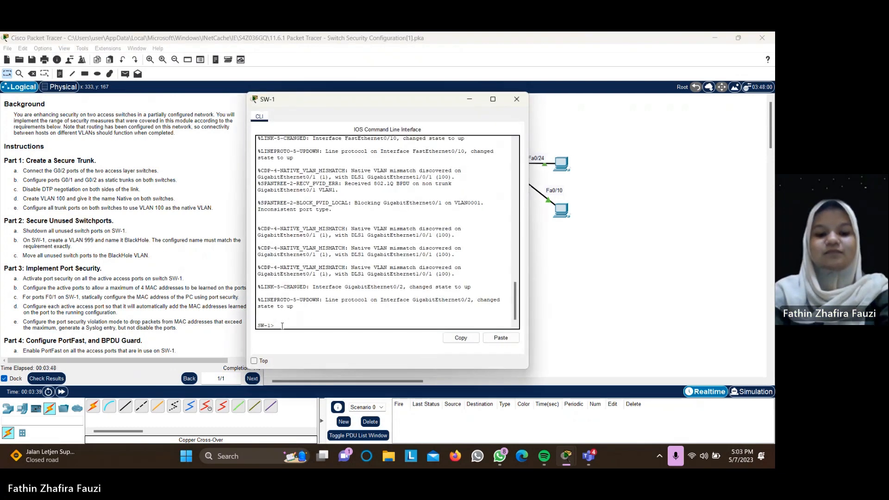
{"action": "type", "text": "enable"}
{"action": "key", "text": "Return"}
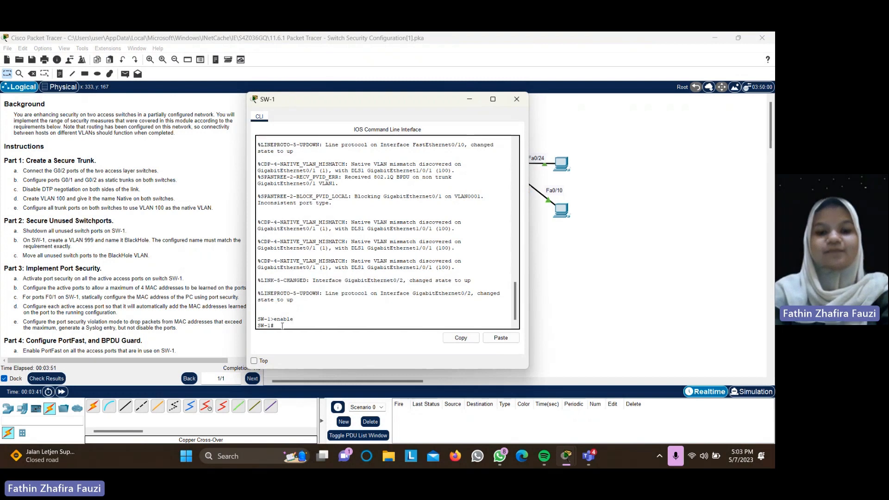
{"action": "type", "text": "conf t"}
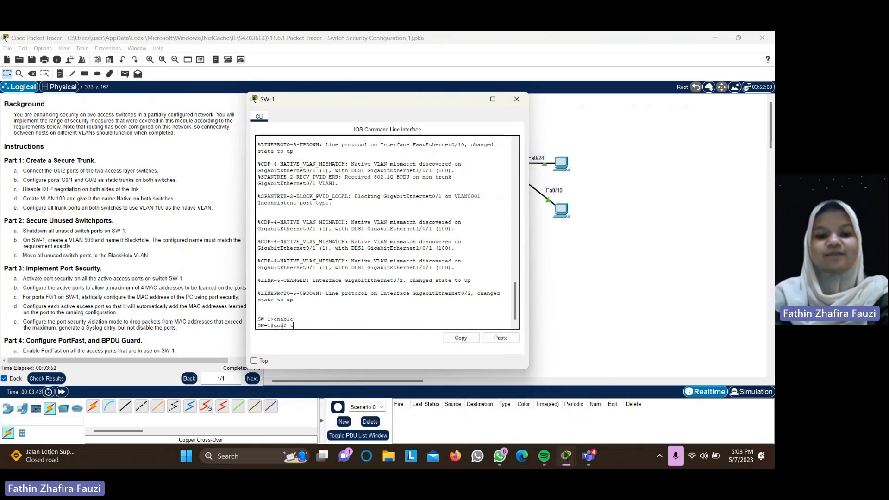
{"action": "key", "text": "Return"}
Step: Configure interface range g0/1-2 on SW-1 with switchport mode trunk and put the switch's window away
{"action": "type", "text": "interf"}
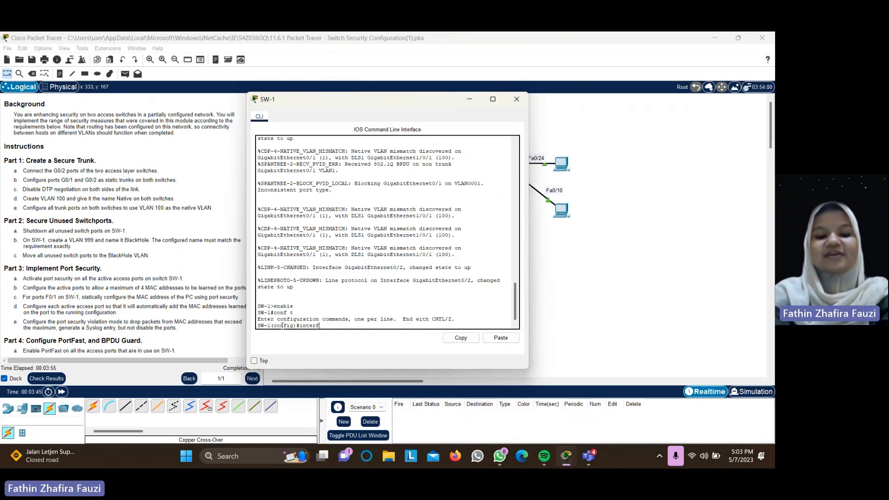
{"action": "type", "text": "ace range"}
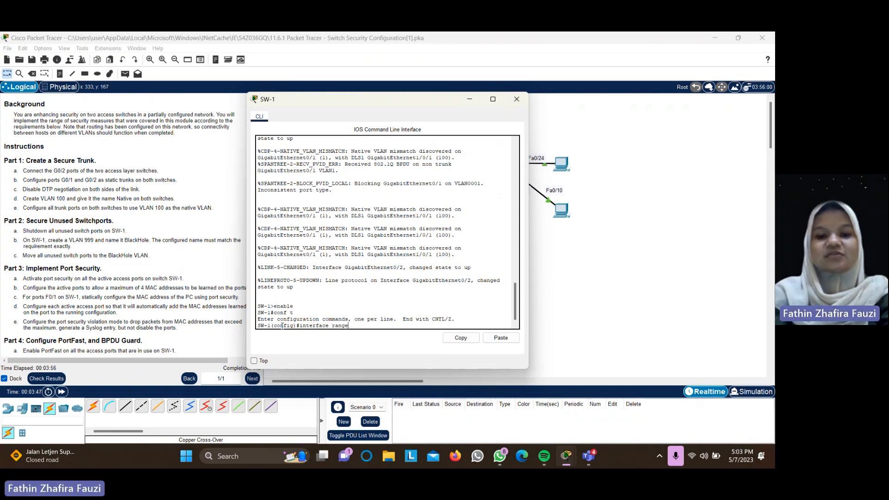
{"action": "type", "text": " g0/"}
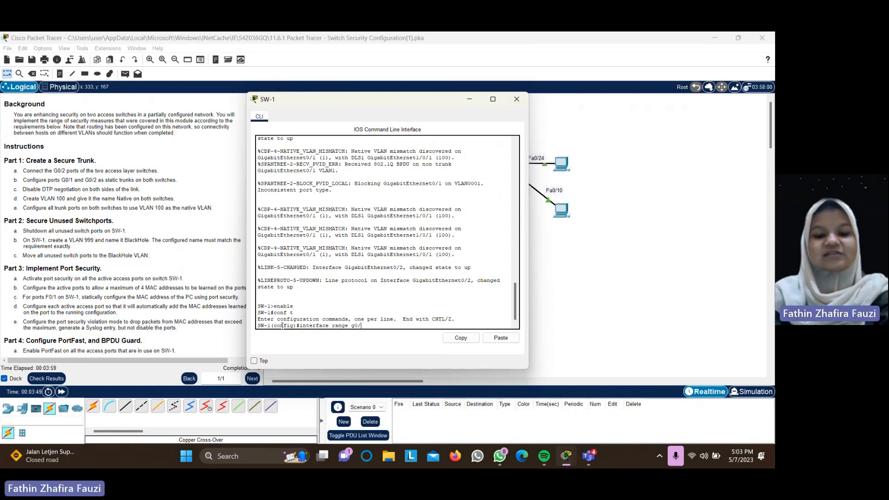
{"action": "type", "text": "1-2"}
{"action": "key", "text": "Return"}
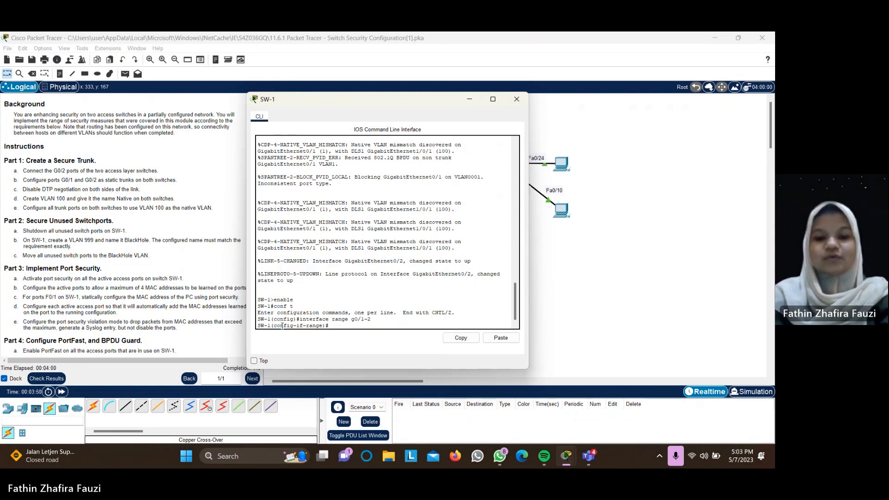
{"action": "type", "text": "switch"}
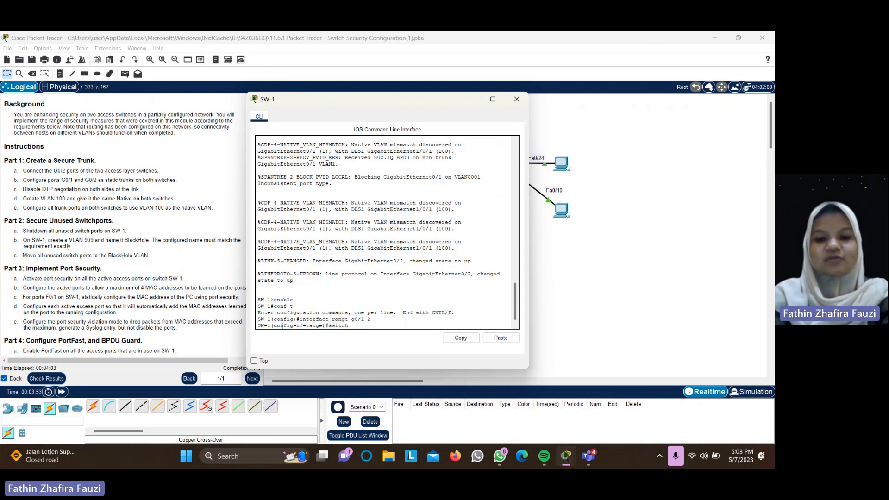
{"action": "type", "text": "port m"}
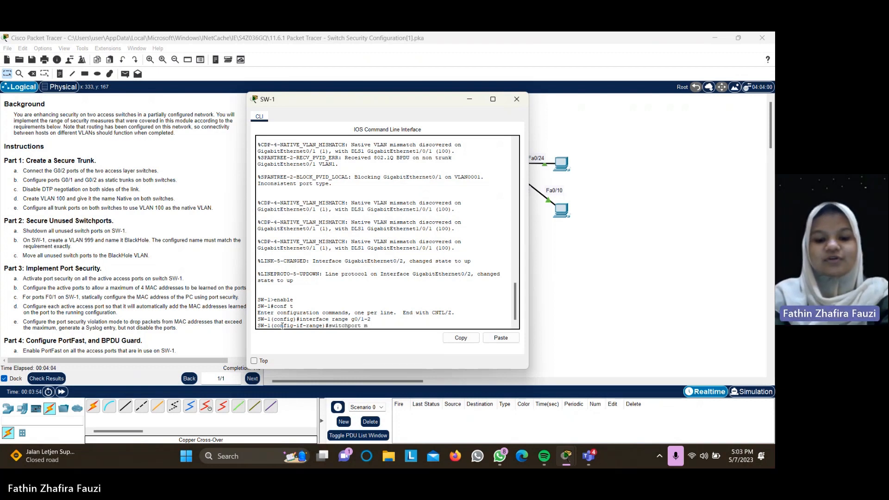
{"action": "type", "text": "ode trunk"}
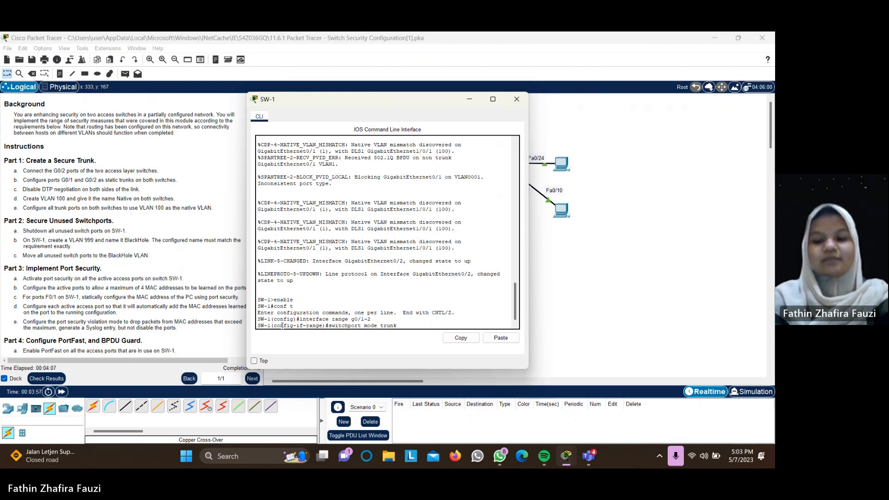
{"action": "key", "text": "Return"}
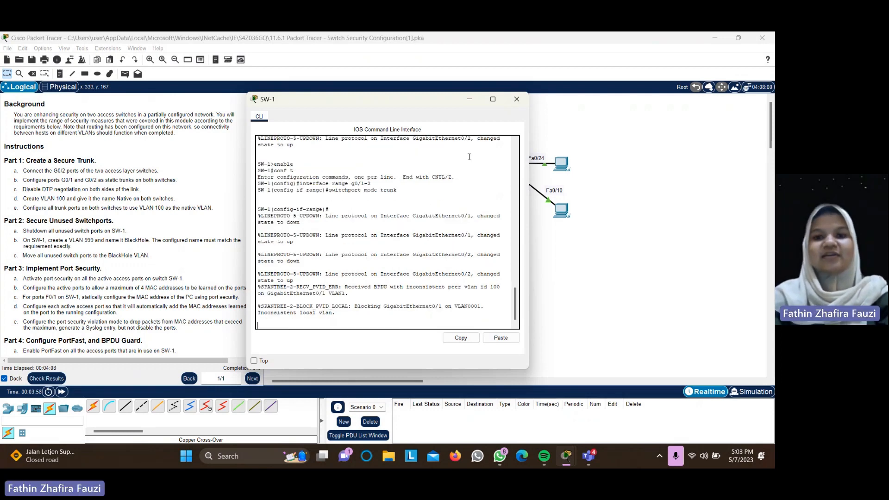
{"action": "left_click", "coordinate": [466, 105]}
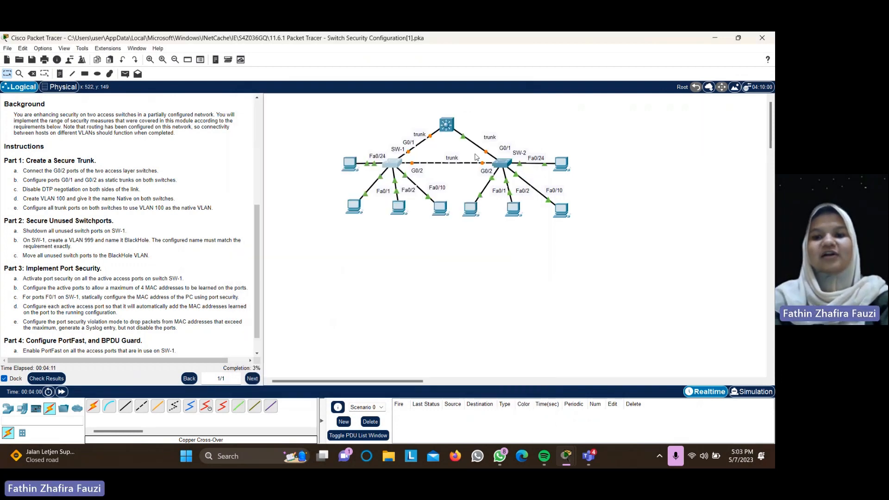
Step: Open the SW-2 command line and enter global configuration mode with enable and conf t
{"action": "left_click", "coordinate": [498, 164]}
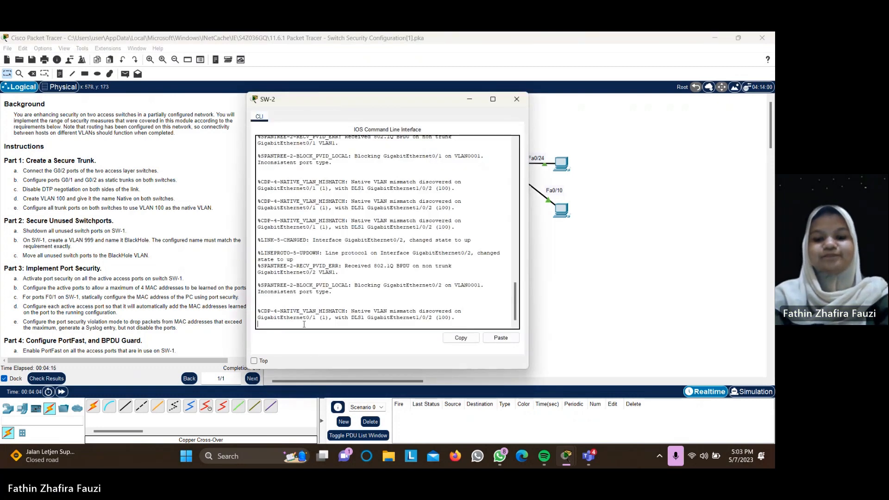
{"action": "key", "text": "Return"}
{"action": "type", "text": "enable"}
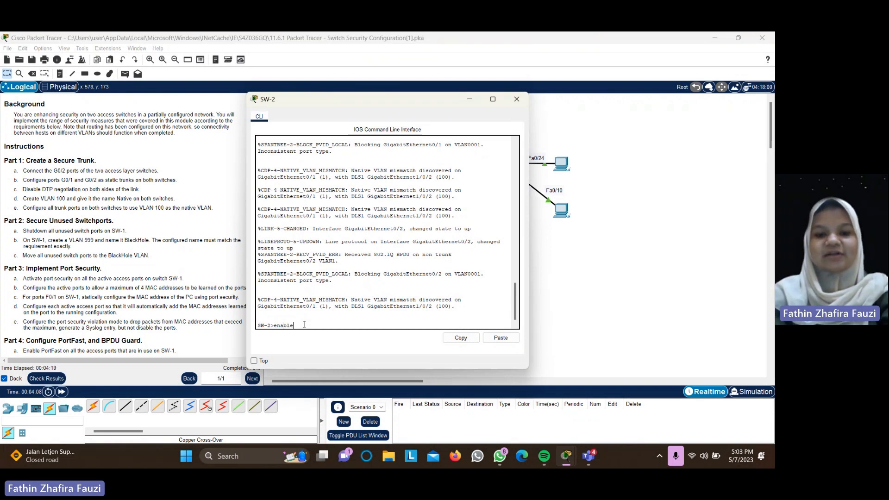
{"action": "key", "text": "Return"}
{"action": "type", "text": "conf"}
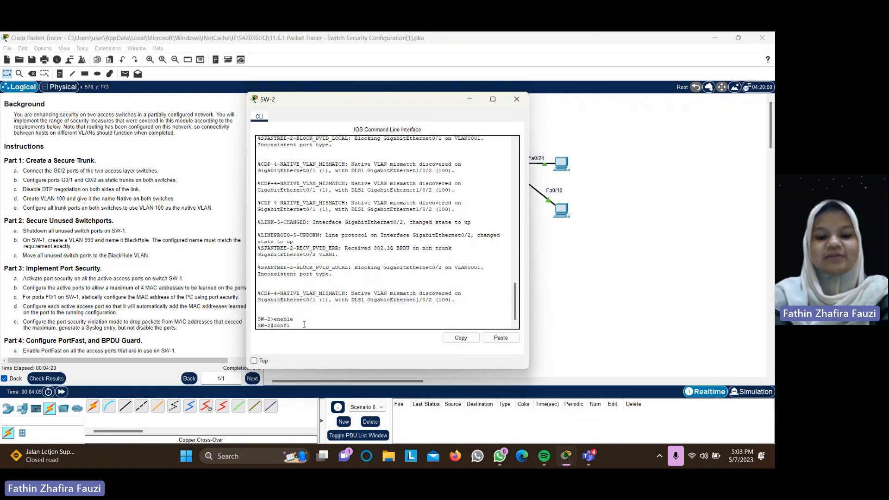
{"action": "type", "text": " t"}
{"action": "key", "text": "Return"}
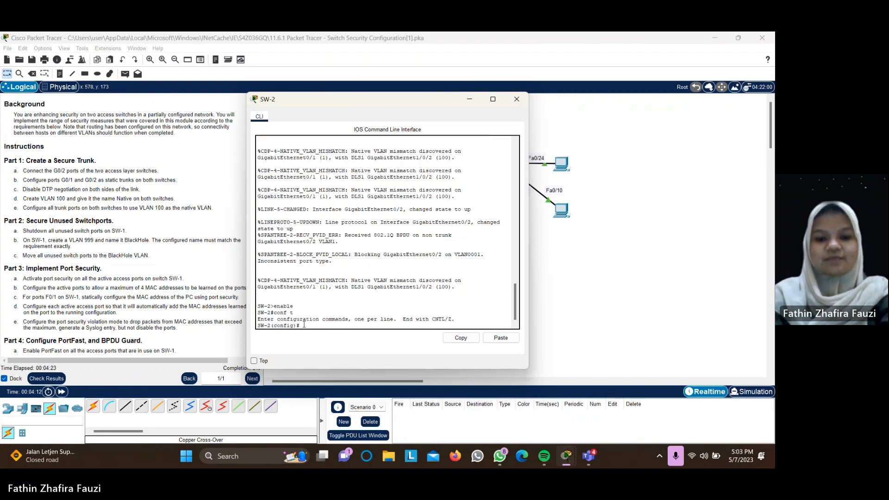
Step: Configure interface range g0/1-2 on SW-2 with switchport mode trunk and put the switch's window away
{"action": "type", "text": "interface ra"}
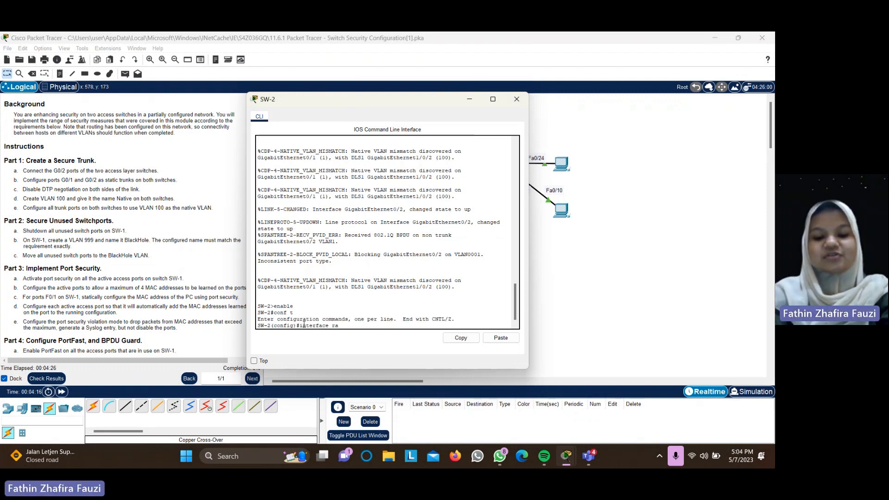
{"action": "type", "text": "nge g0/"}
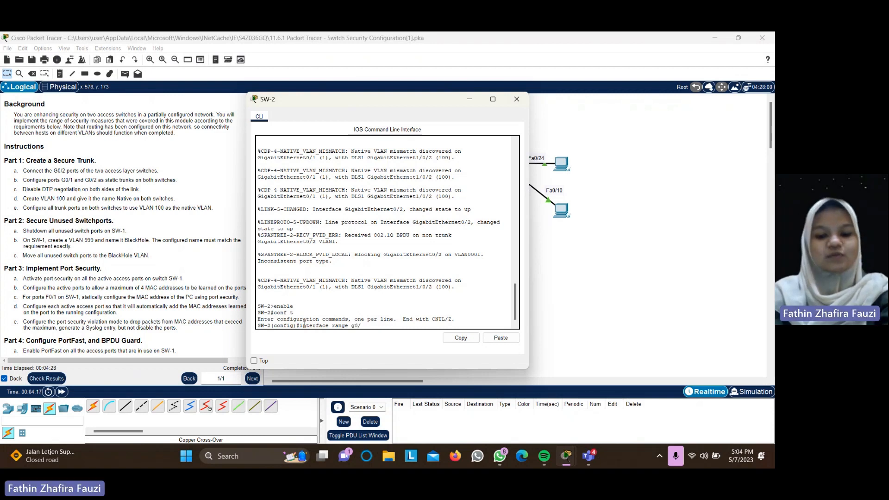
{"action": "type", "text": "1-2"}
{"action": "key", "text": "Return"}
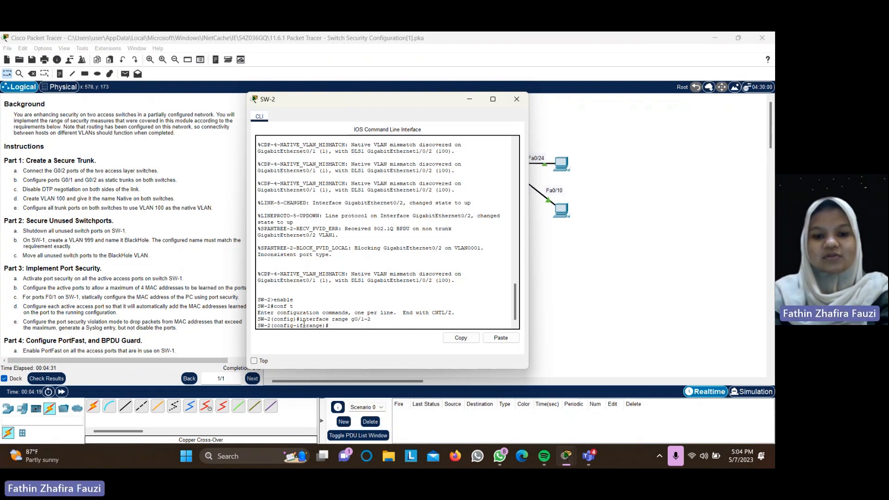
{"action": "type", "text": "swit"}
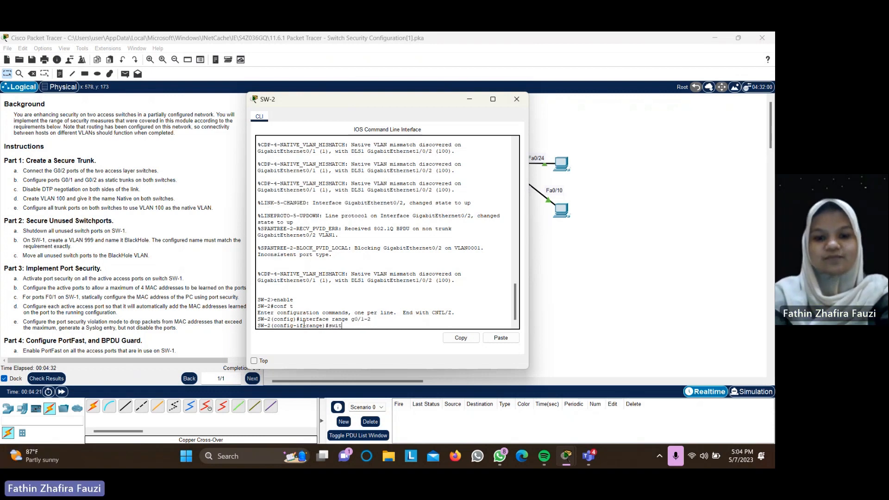
{"action": "type", "text": "chpo"}
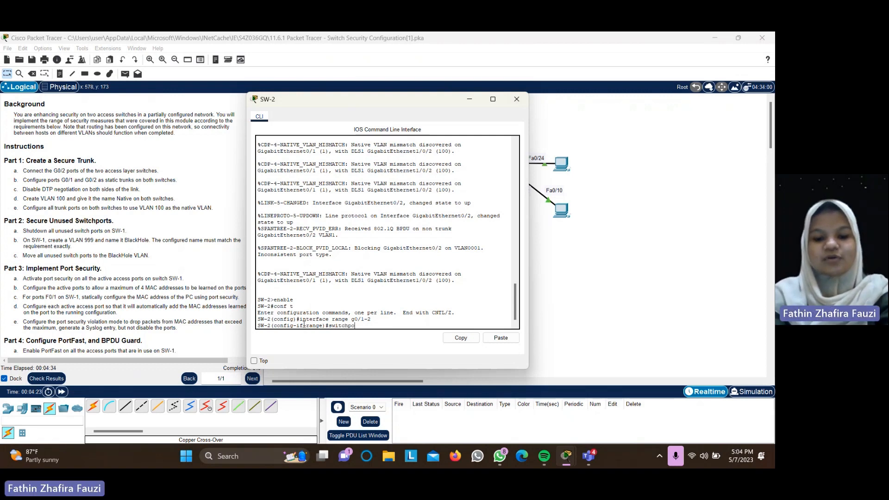
{"action": "type", "text": "rt mode t"}
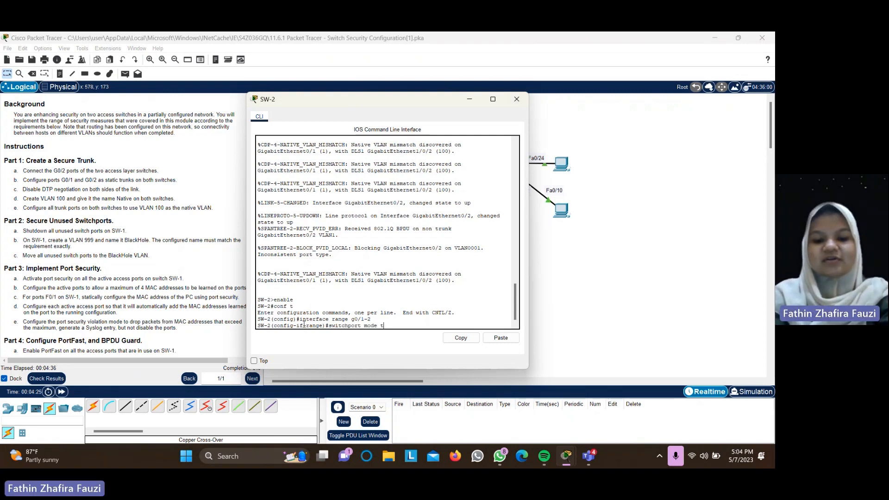
{"action": "type", "text": "runk"}
{"action": "key", "text": "Return"}
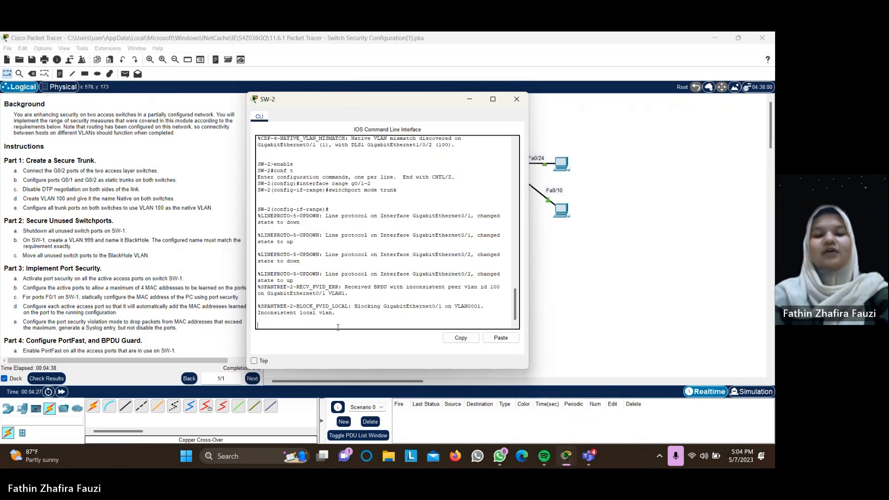
{"action": "left_click", "coordinate": [469, 100]}
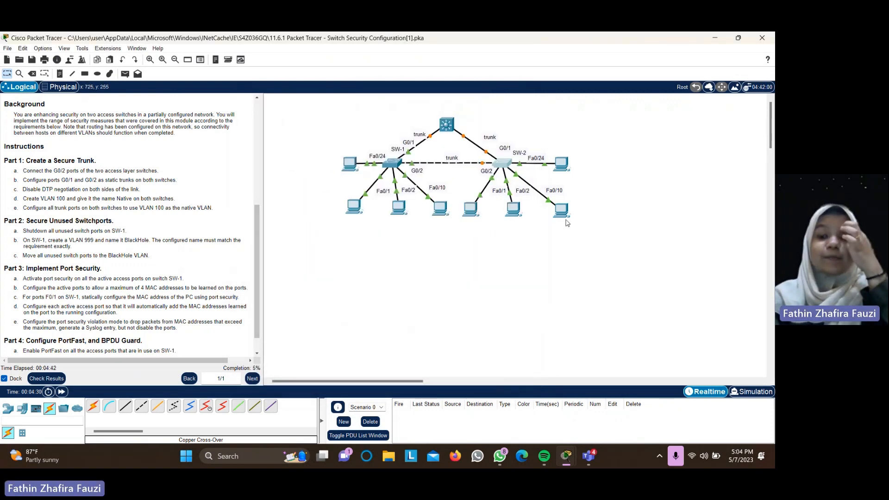
Step: Return to the SW-1 command line and leave interface configuration for privileged EXEC mode with end
{"action": "left_click", "coordinate": [395, 162]}
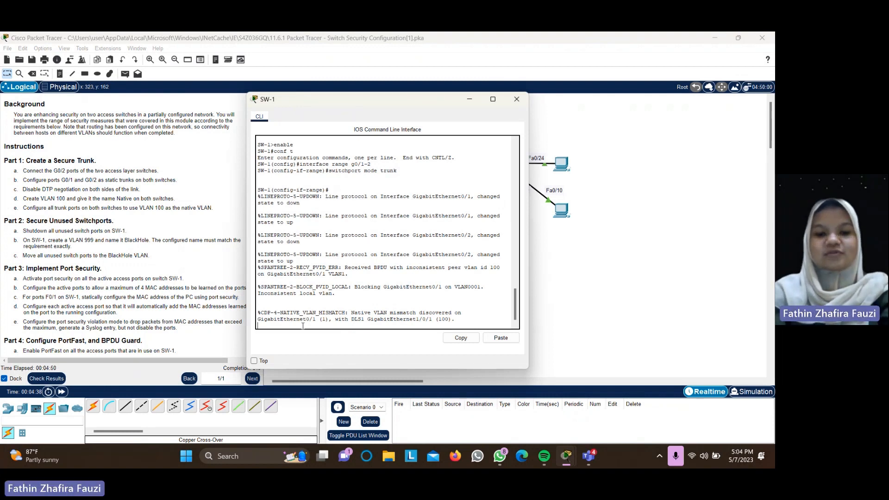
{"action": "key", "text": "Return"}
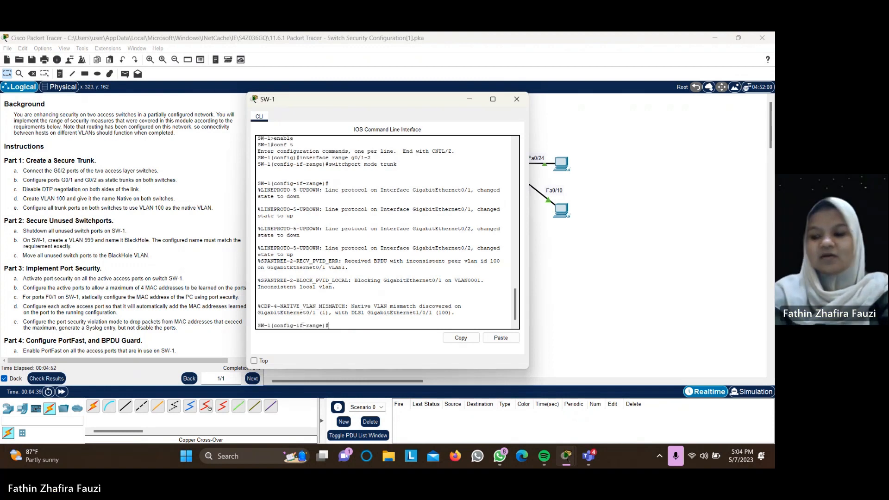
{"action": "type", "text": "end"}
{"action": "key", "text": "Return"}
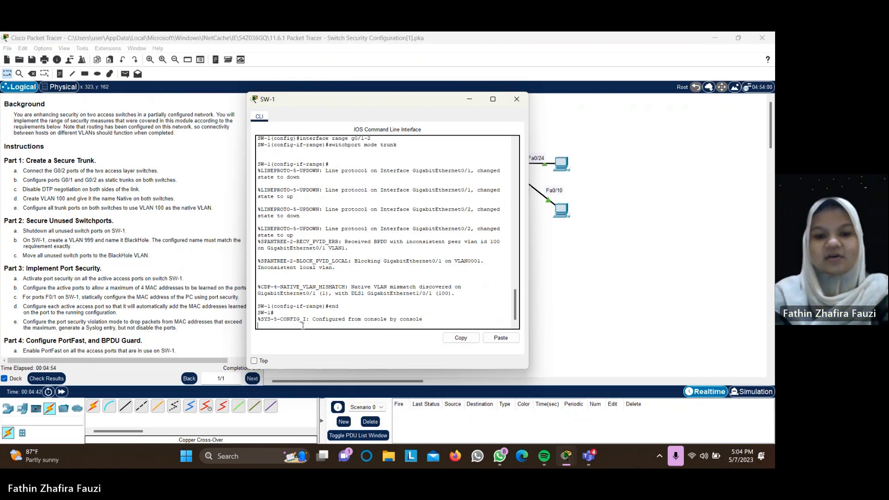
Step: Display the trunk status of SW-1's interfaces with show interface trunk and put the switch's window away
{"action": "key", "text": "Return"}
{"action": "type", "text": "show "}
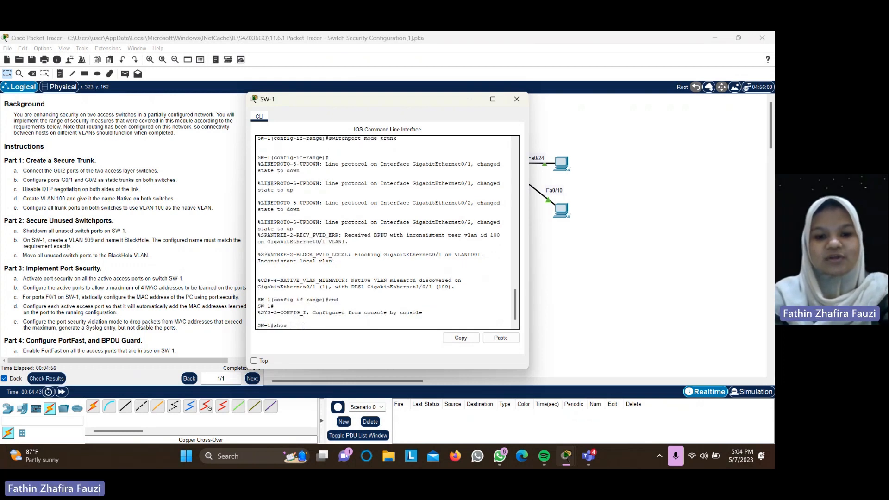
{"action": "type", "text": "interface"}
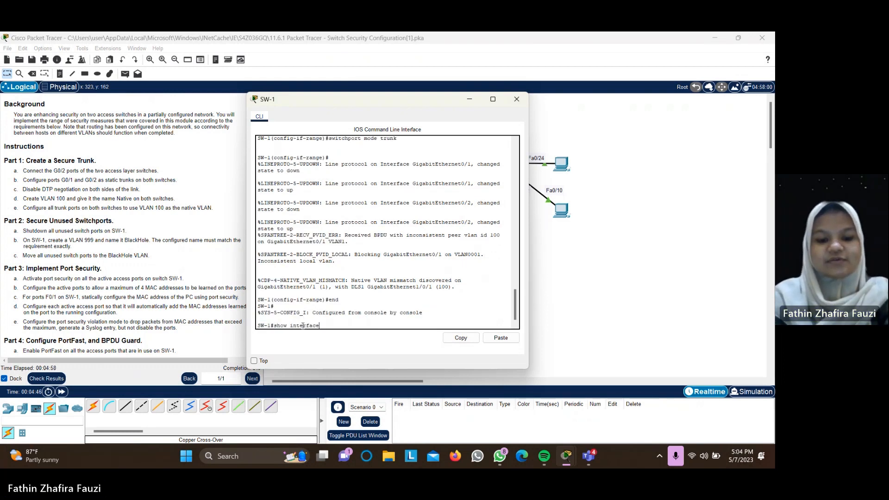
{"action": "type", "text": " trunk"}
{"action": "key", "text": "Return"}
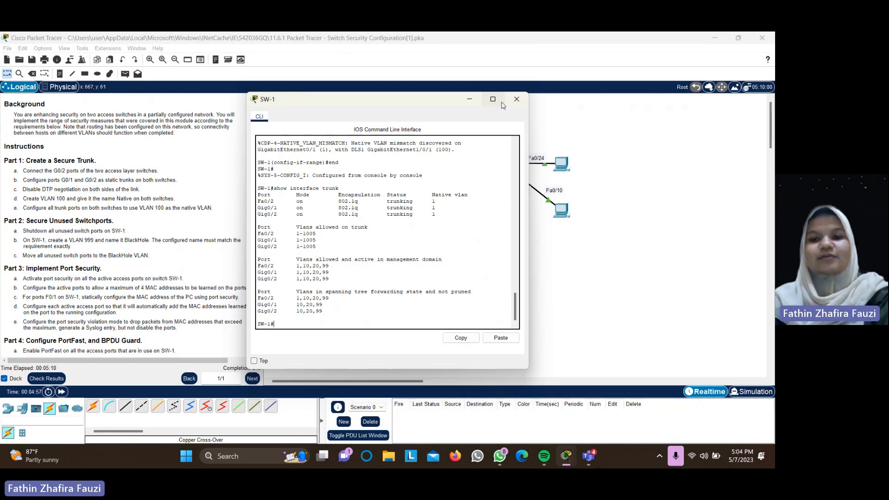
{"action": "left_click", "coordinate": [515, 104]}
Step: Open the SW-2 command line and leave interface configuration for privileged EXEC mode with end
{"action": "left_click", "coordinate": [384, 160]}
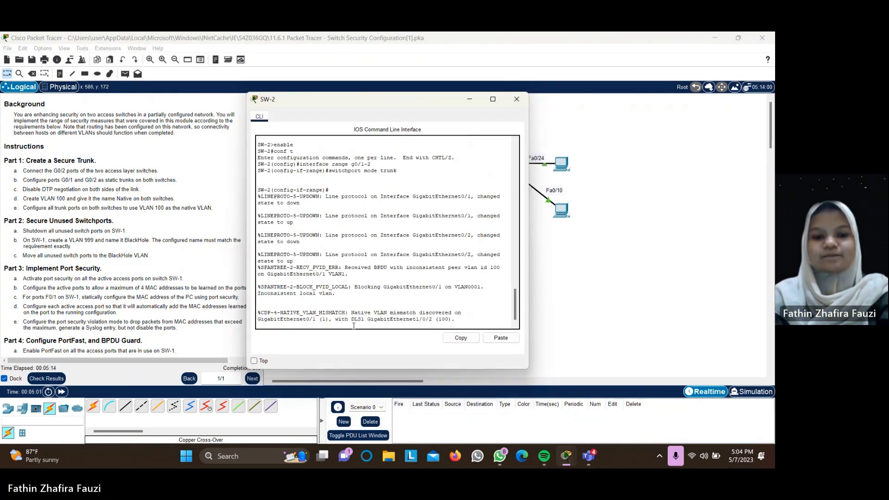
{"action": "key", "text": "Return"}
{"action": "type", "text": "end"}
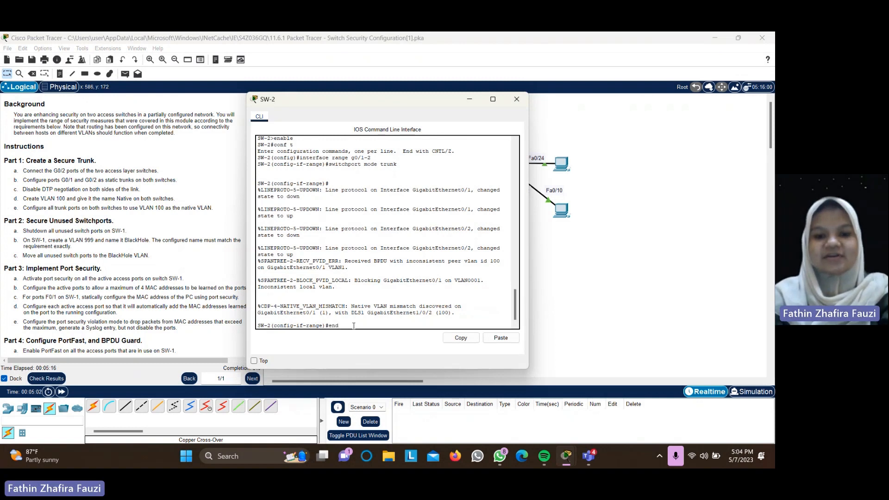
{"action": "key", "text": "Return"}
Step: Display the trunk status of SW-2's interfaces with show interface trunk and put the switch's window away
{"action": "type", "text": "show"}
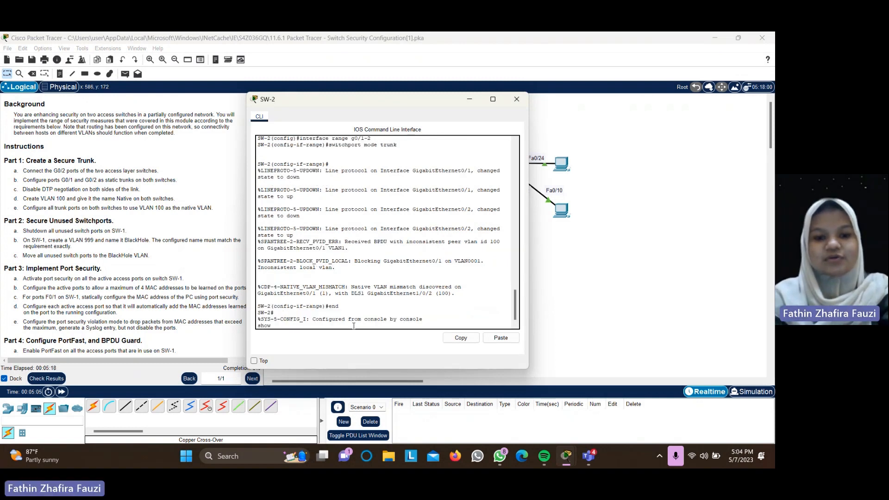
{"action": "key", "text": "Return"}
{"action": "type", "text": "show"}
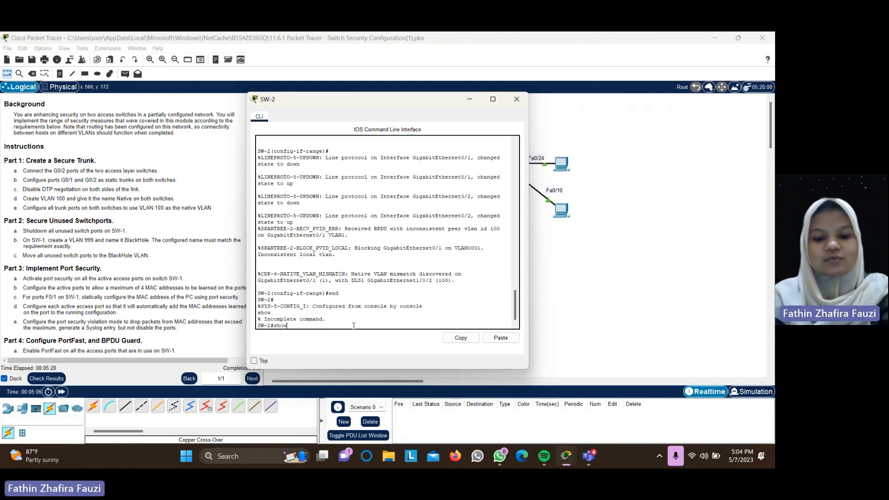
{"action": "type", "text": " interface trunk"}
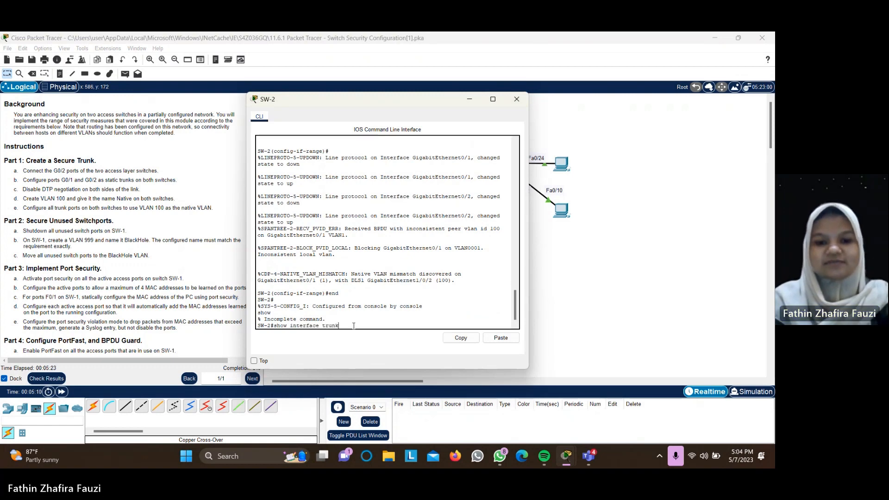
{"action": "key", "text": "Return"}
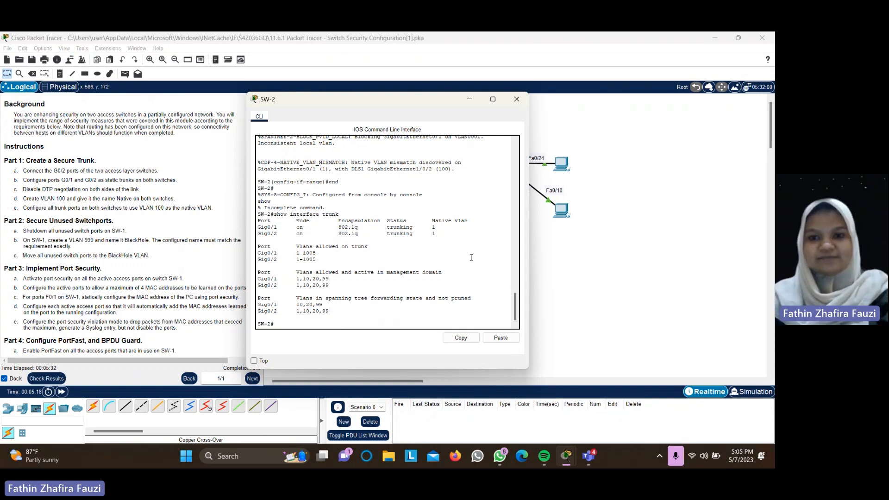
{"action": "left_click", "coordinate": [474, 102]}
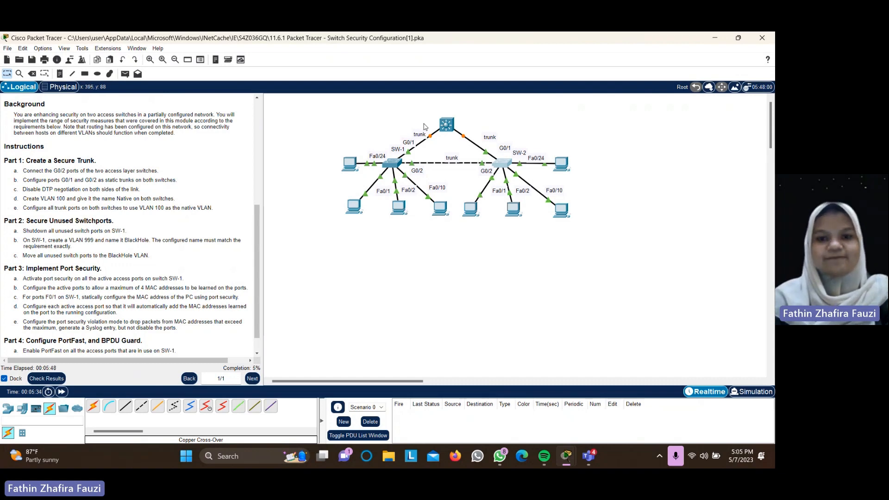
Step: Open the SW-1 command line again and enter global configuration mode with conf t
{"action": "left_click", "coordinate": [397, 165]}
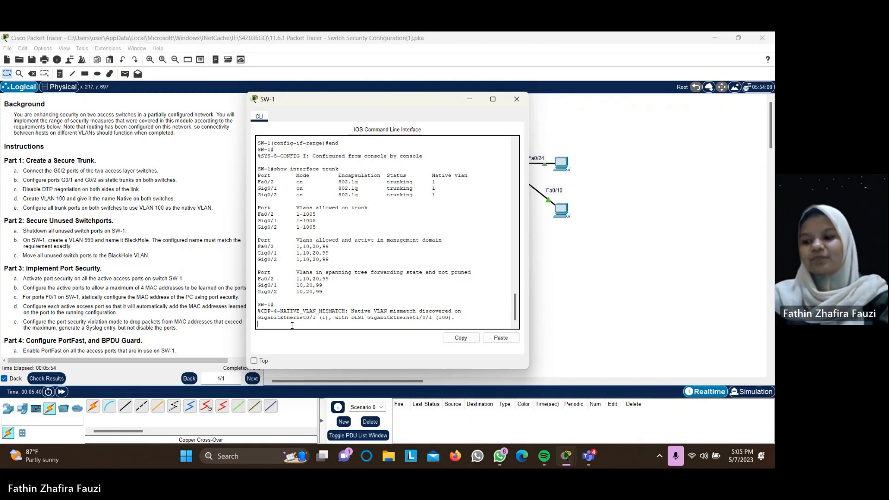
{"action": "key", "text": "Return"}
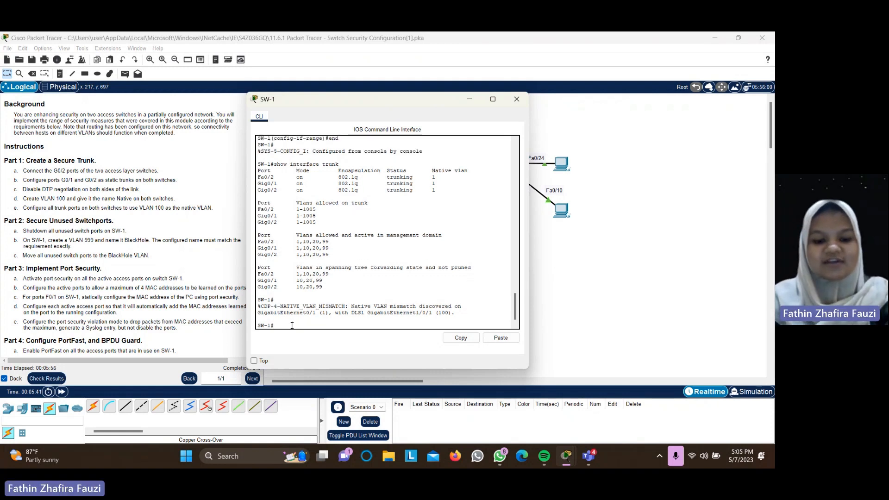
{"action": "type", "text": "conf t"}
{"action": "key", "text": "Return"}
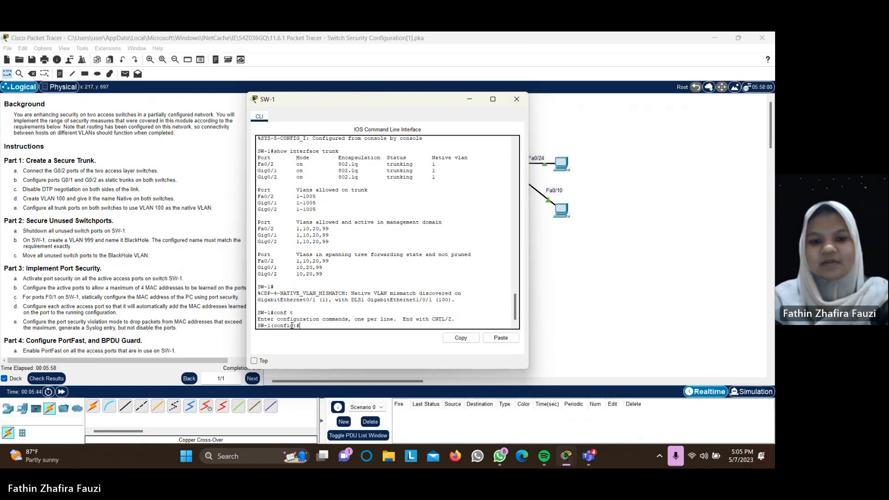
Step: Enter interface configuration on SW-1 for the trunk ports with interface range g0/1-2
{"action": "type", "text": "inte"}
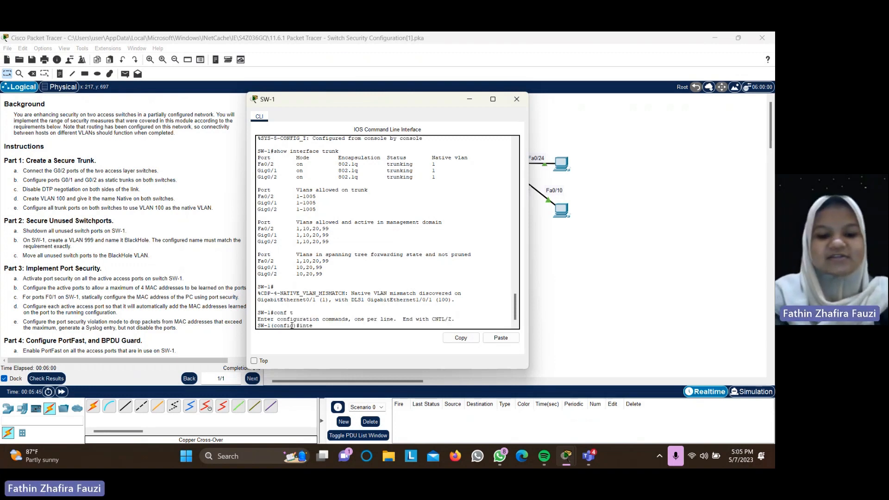
{"action": "type", "text": "rface ra"}
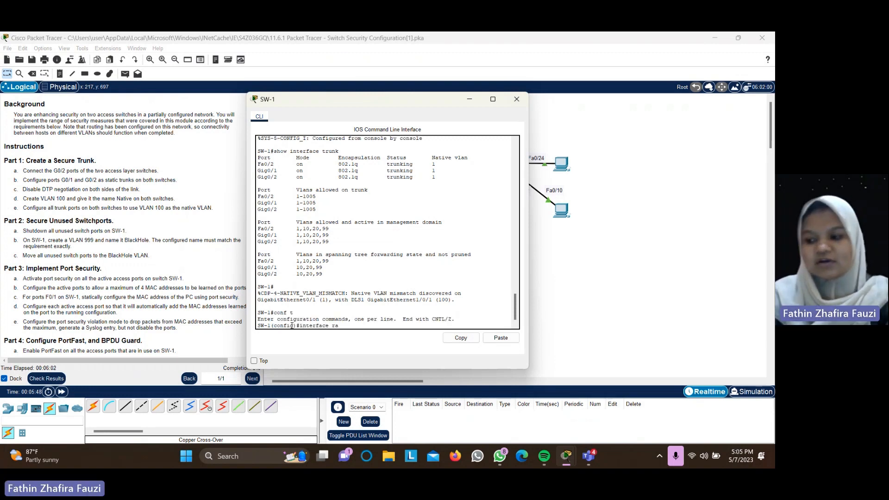
{"action": "type", "text": "nge g0"}
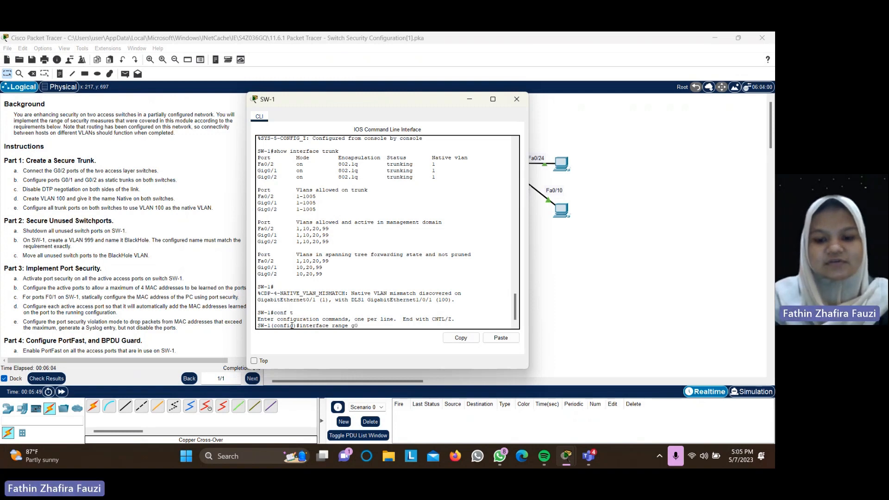
{"action": "type", "text": "/1-2"}
{"action": "key", "text": "Return"}
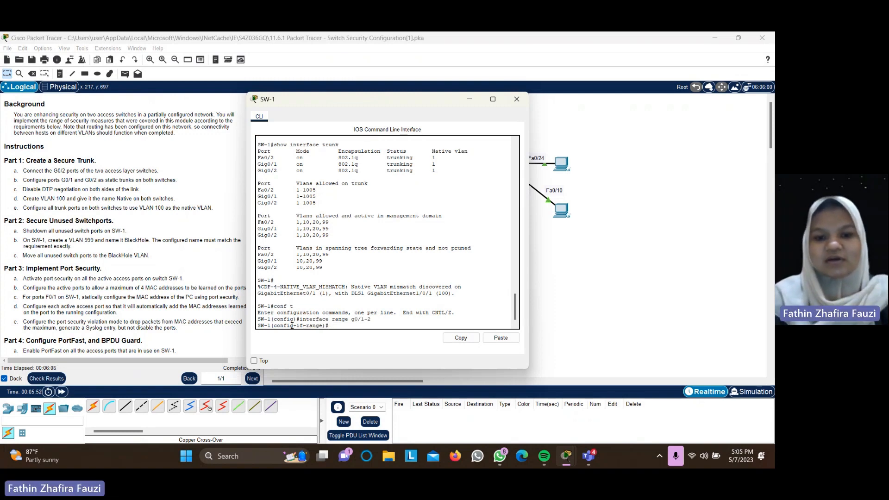
Step: List the available switchport options for SW-1's g0/1-2 range with switchport ?
{"action": "type", "text": "swit"}
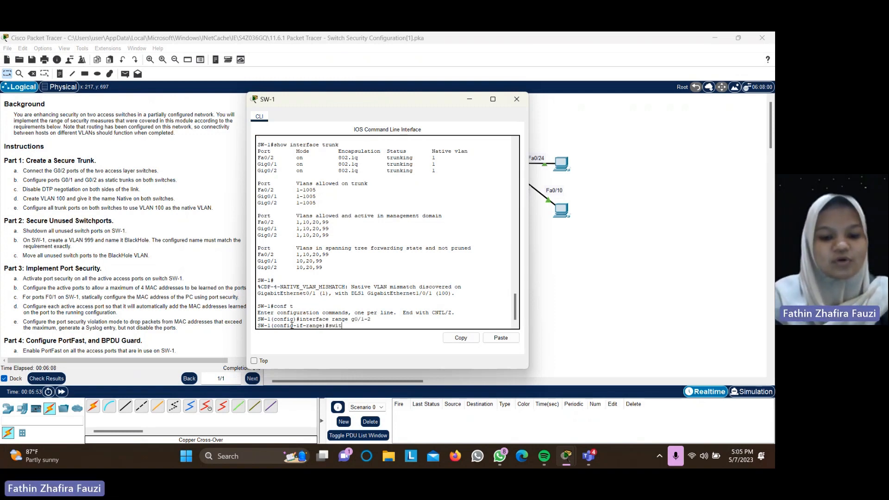
{"action": "type", "text": "c"}
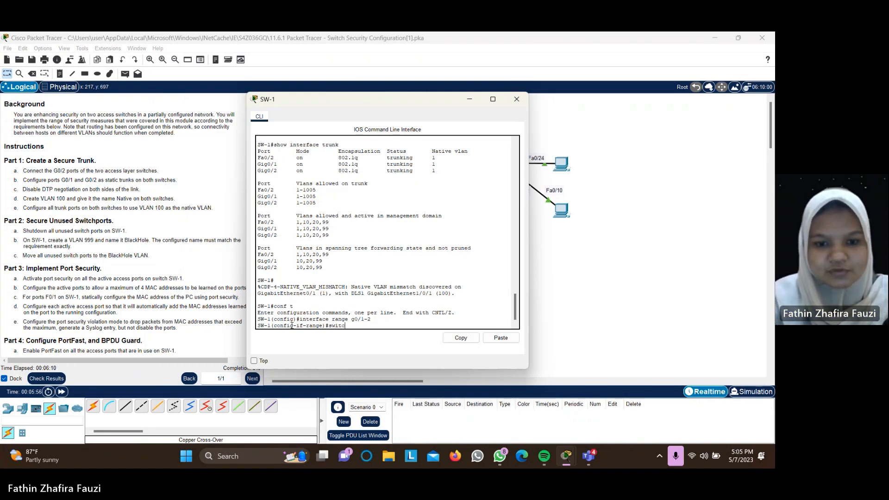
{"action": "type", "text": "hport "}
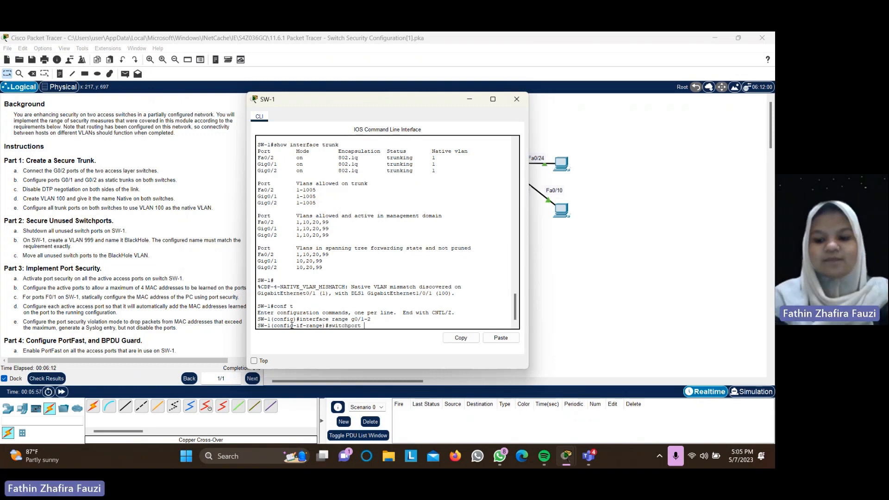
{"action": "type", "text": "?"}
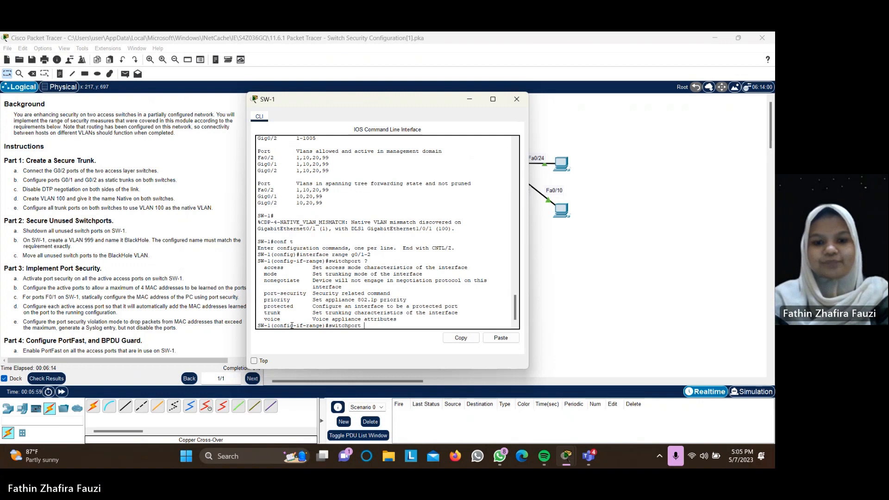
{"action": "type", "text": "ne"}
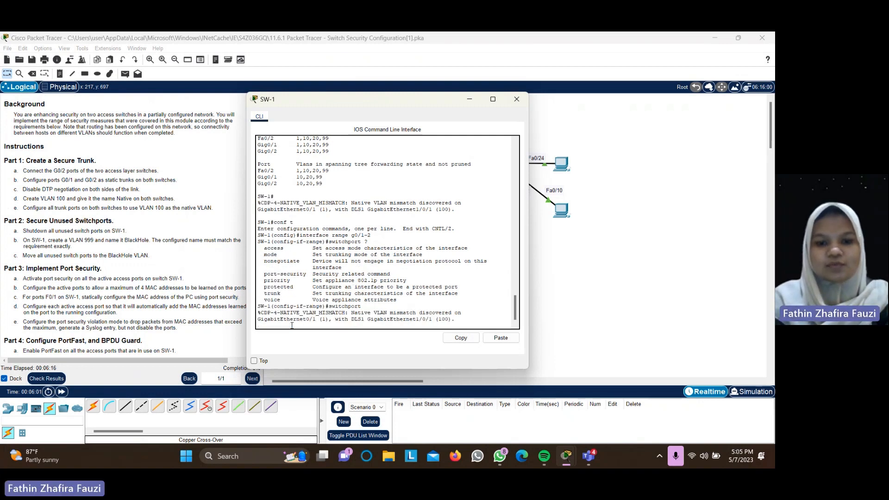
{"action": "key", "text": "Return"}
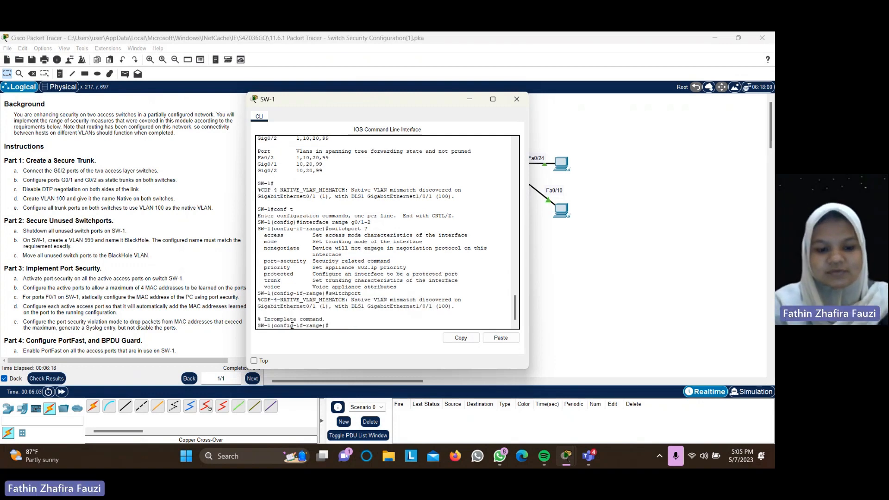
Step: Disable DTP negotiation on SW-1's g0/1-2 range with switchport nonegotiate and put the switch's window away
{"action": "type", "text": "swit"}
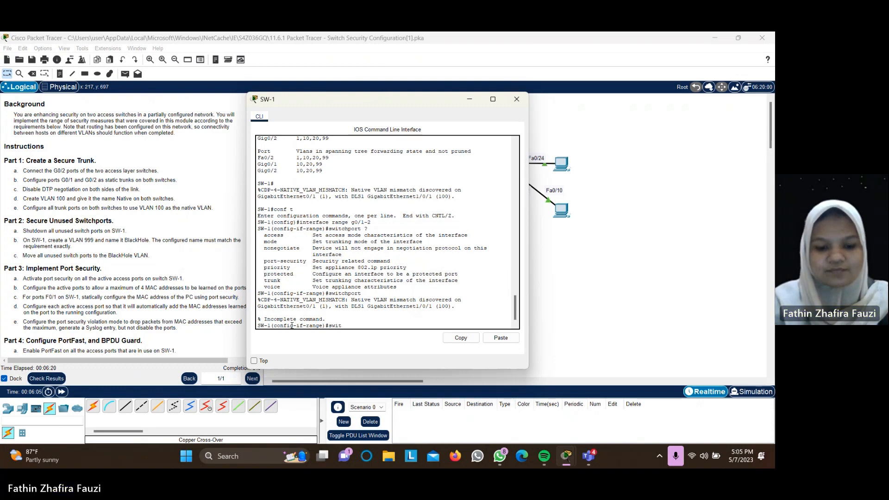
{"action": "type", "text": "chport"}
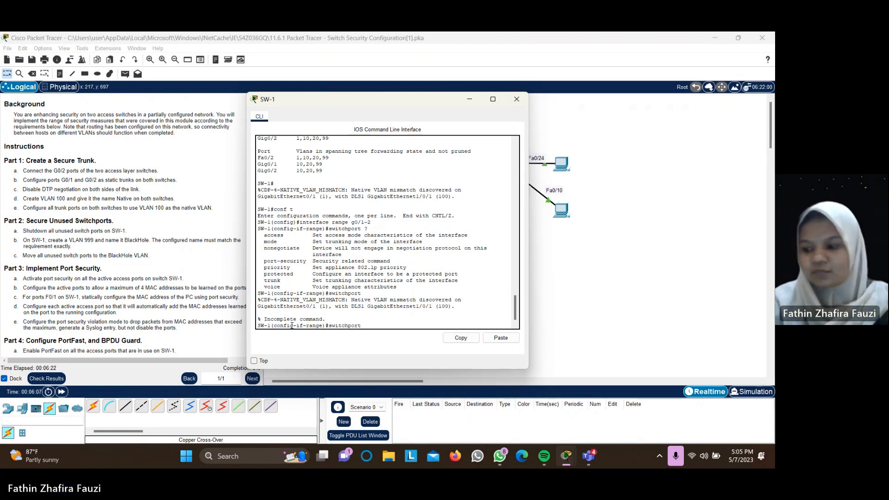
{"action": "type", "text": " nonegotiate"}
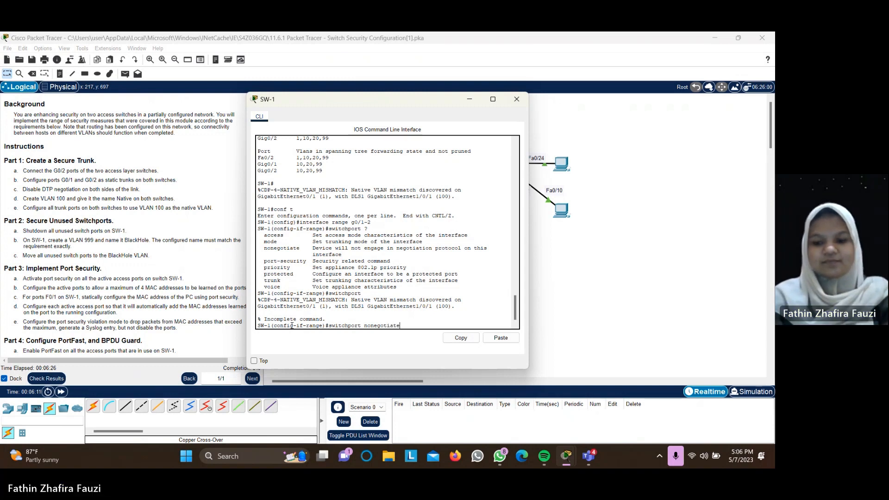
{"action": "key", "text": "Return"}
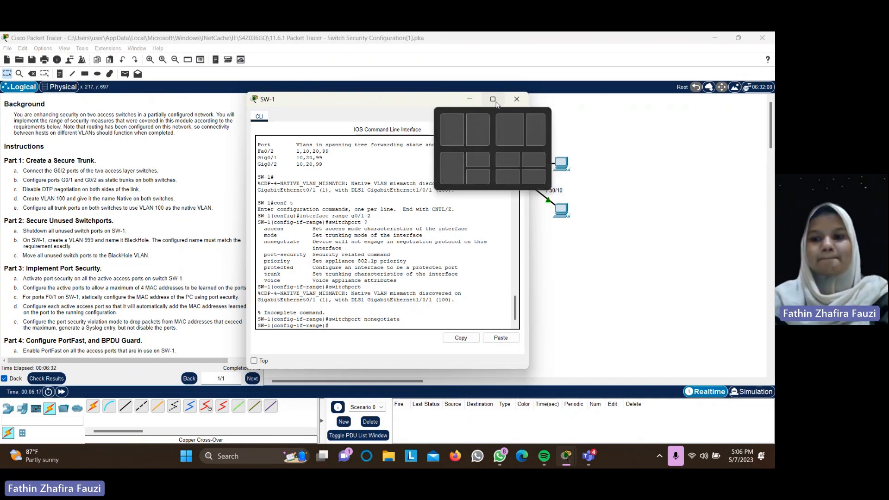
{"action": "left_click", "coordinate": [494, 100]}
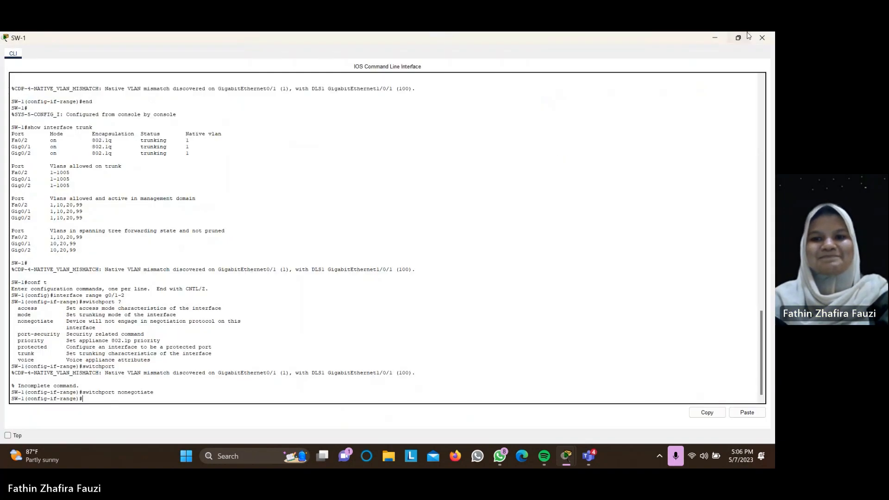
{"action": "left_click", "coordinate": [715, 38]}
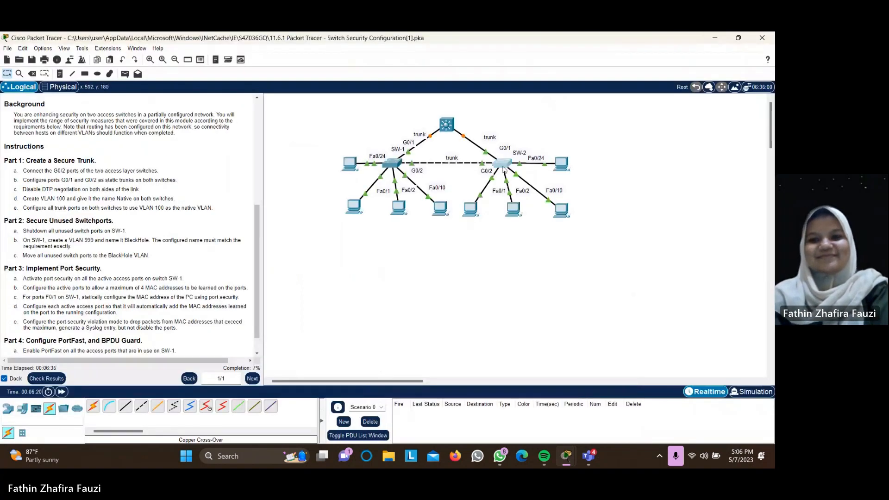
Step: Open the SW-2 command line and enter global configuration mode with conf t
{"action": "left_click", "coordinate": [503, 166]}
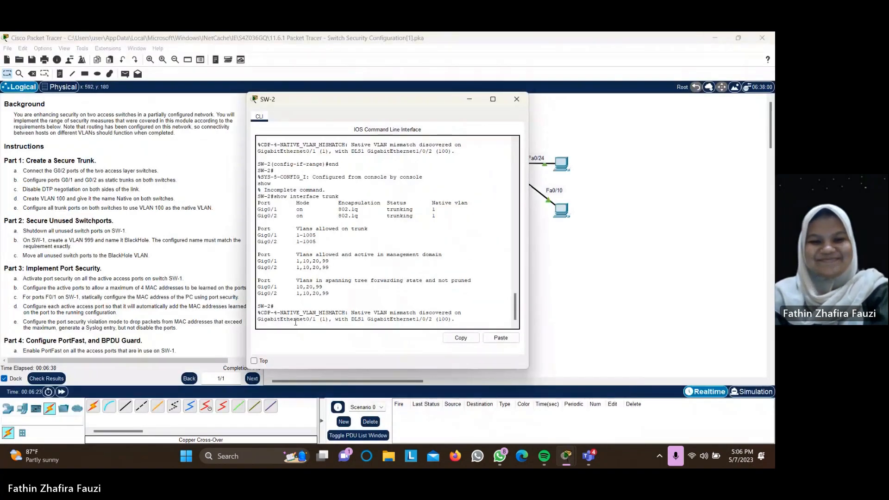
{"action": "key", "text": "Return"}
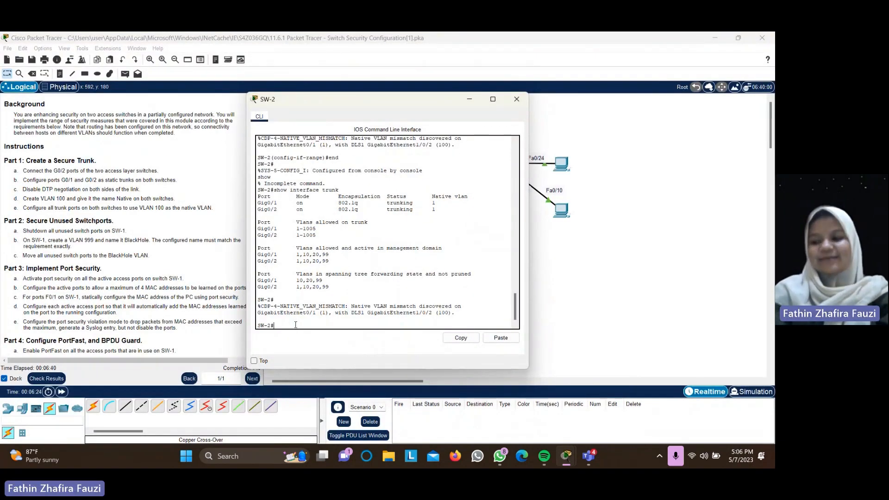
{"action": "type", "text": "co"}
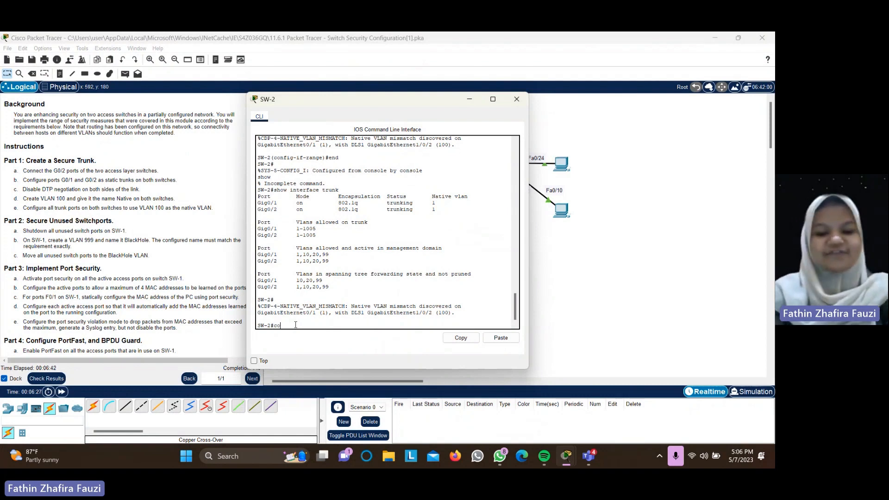
{"action": "type", "text": "nf t"}
{"action": "key", "text": "Return"}
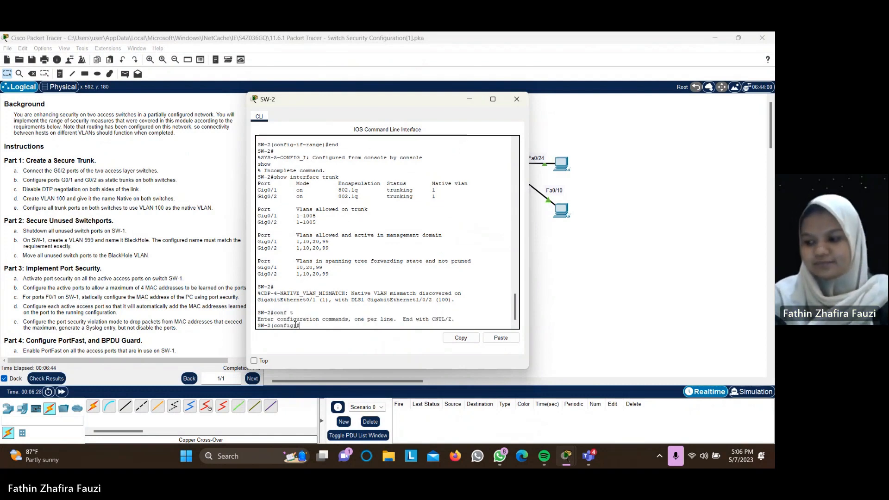
Step: Enter interface configuration for SW-2's two trunk ports with interface range g0/1-2
{"action": "type", "text": "inter"}
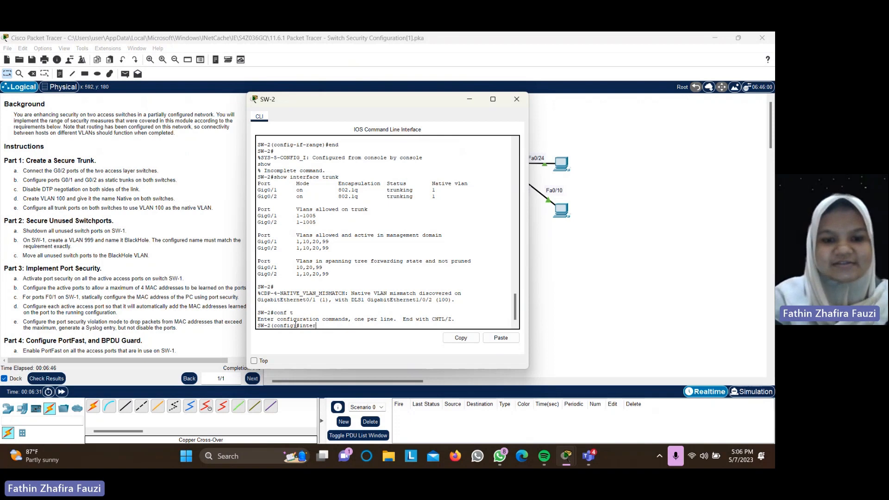
{"action": "type", "text": "face"}
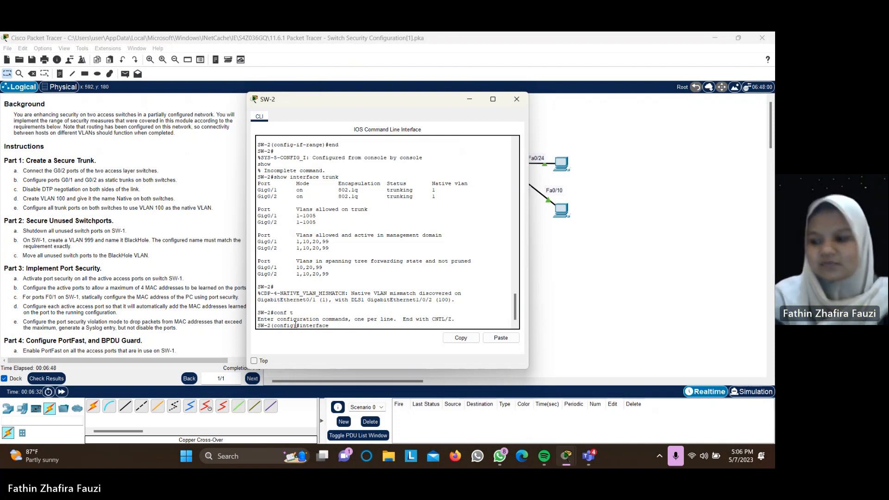
{"action": "type", "text": " range "}
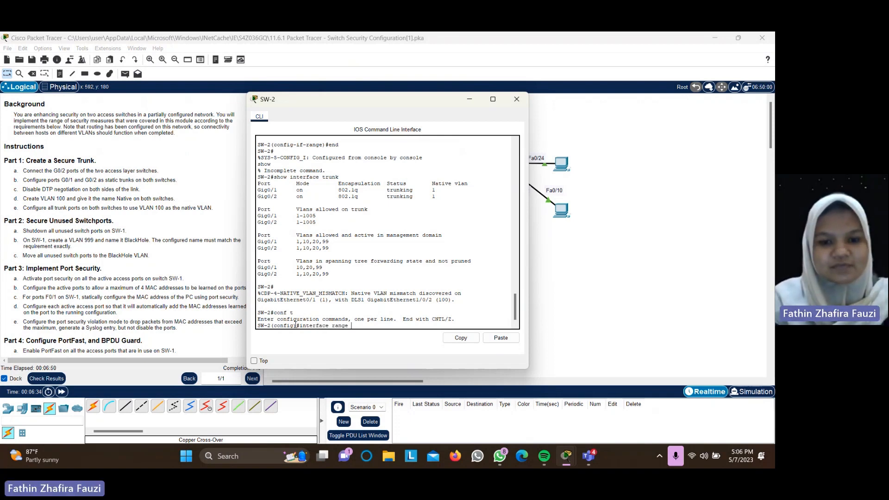
{"action": "type", "text": "g0/1"}
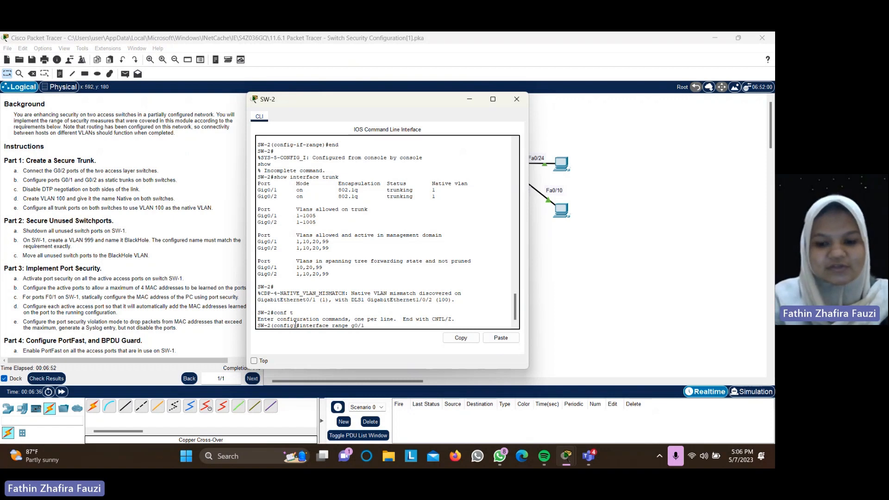
{"action": "type", "text": "-2"}
{"action": "key", "text": "Return"}
Step: Disable DTP negotiation on SW-2's g0/1-2 range with switchport nonegotiate and close the switch's window
{"action": "type", "text": "sw"}
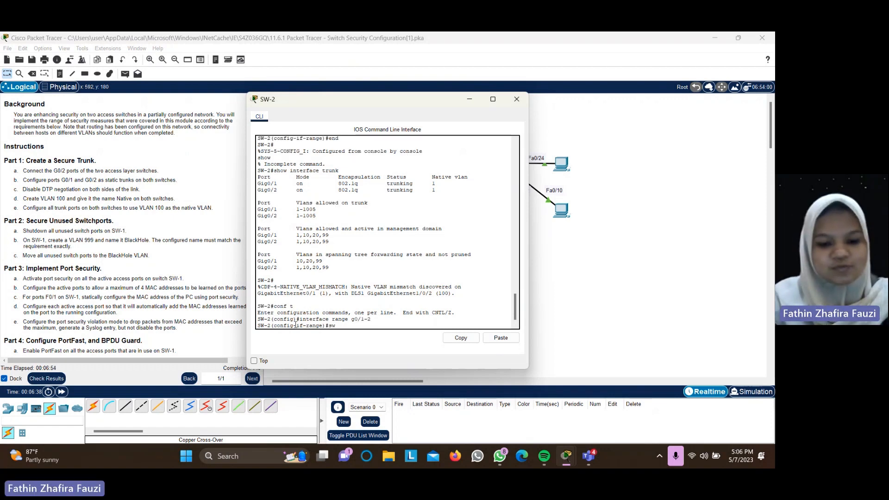
{"action": "type", "text": "itchp"}
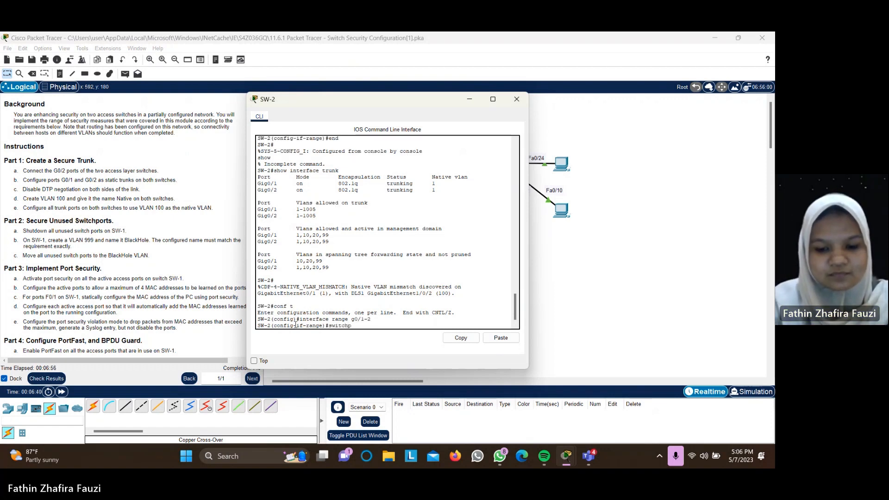
{"action": "type", "text": "ort none"}
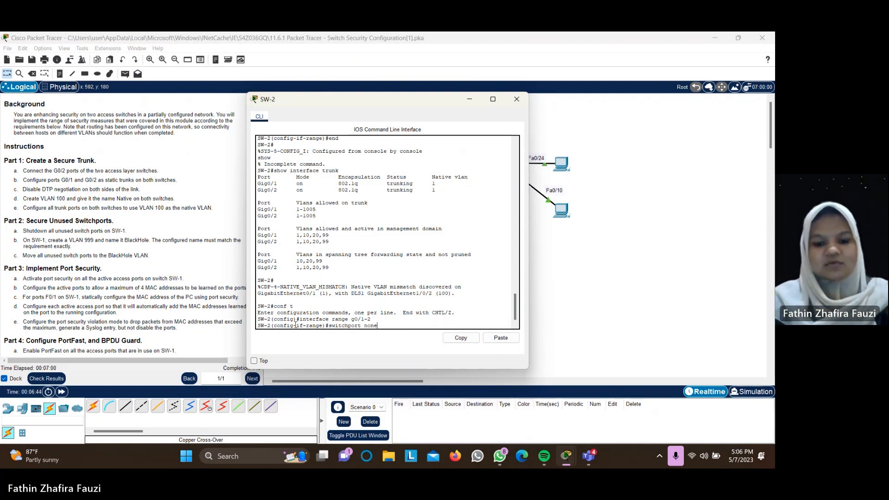
{"action": "type", "text": "gotiate"}
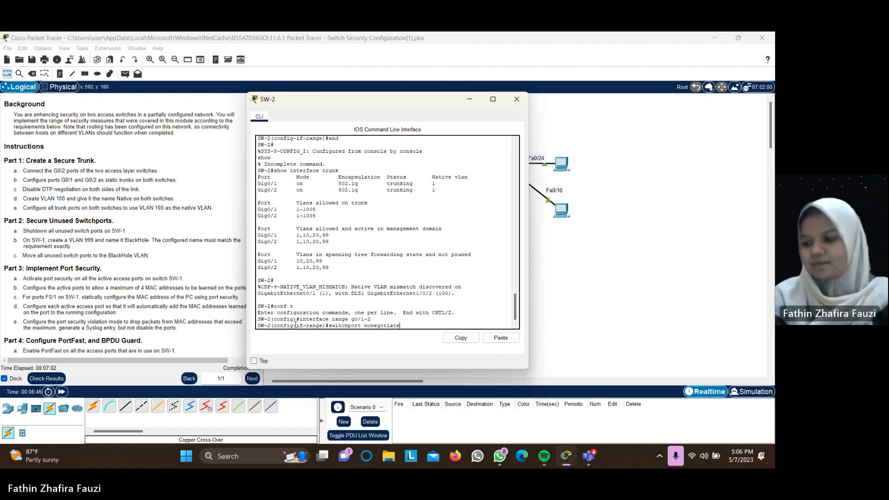
{"action": "key", "text": "Return"}
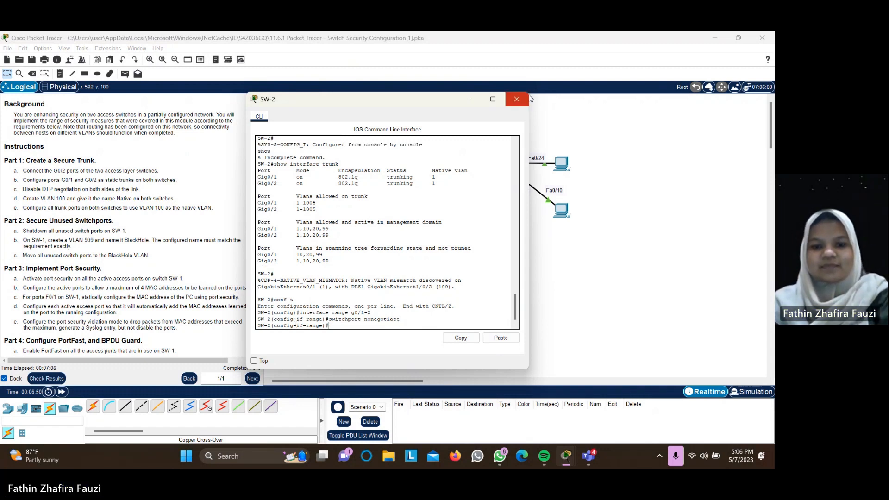
{"action": "left_click", "coordinate": [505, 99]}
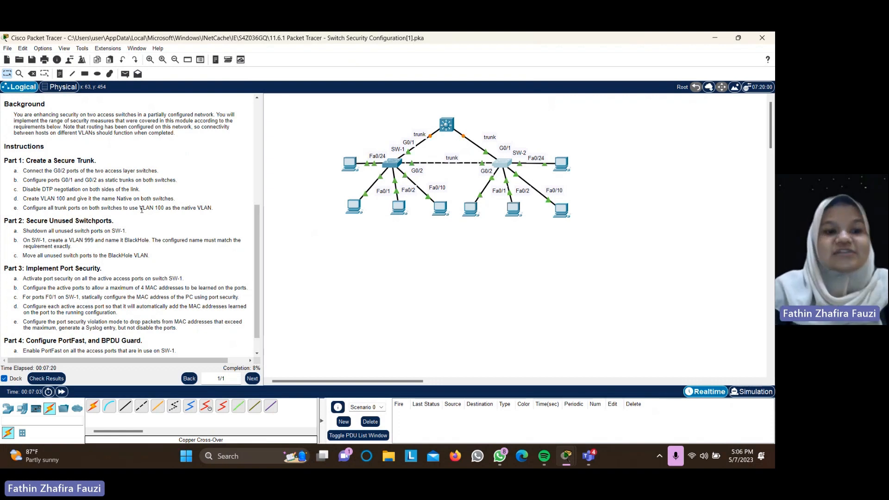
Step: Reopen the SW-1 command line and bring up a fresh prompt
{"action": "left_click", "coordinate": [400, 166]}
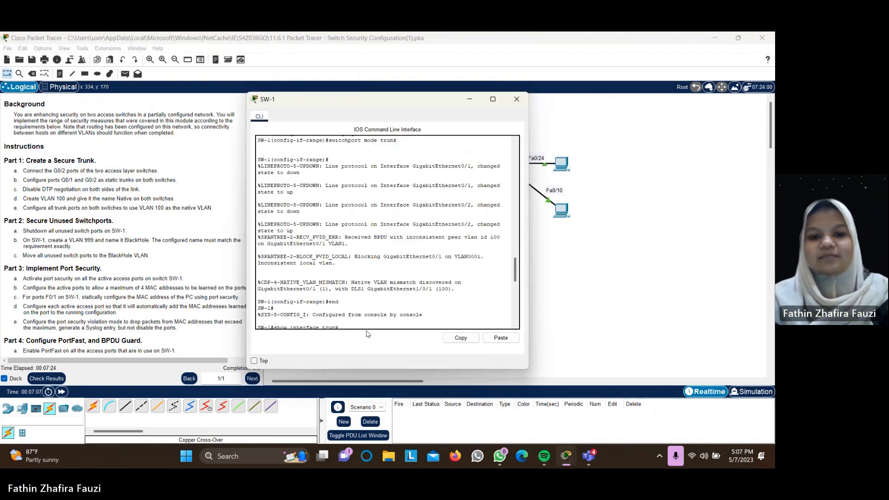
{"action": "left_click", "coordinate": [372, 326]}
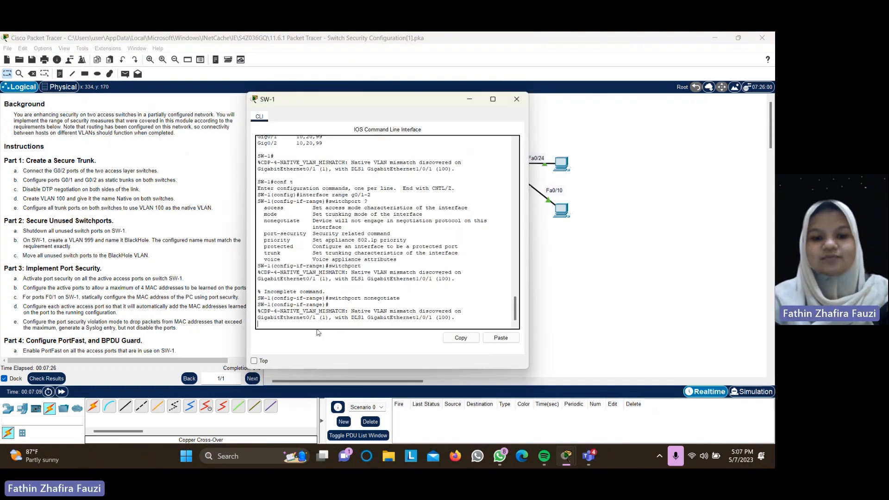
{"action": "key", "text": "Return"}
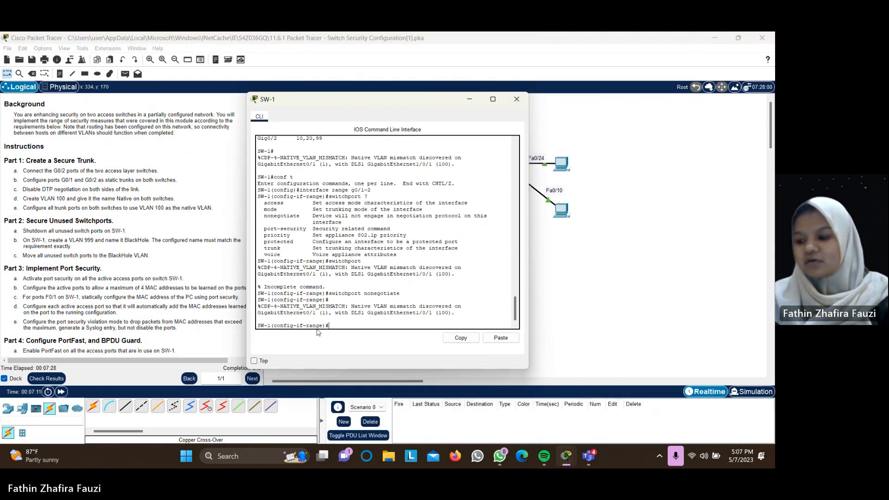
Step: Try to enter global configuration mode with conf t directly from SW-1's interface-range prompt
{"action": "type", "text": "conf"}
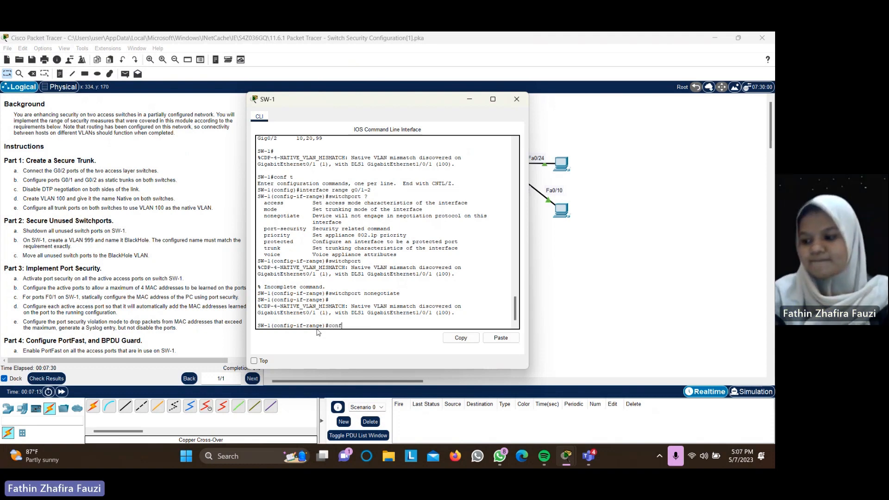
{"action": "type", "text": " t"}
{"action": "key", "text": "Return"}
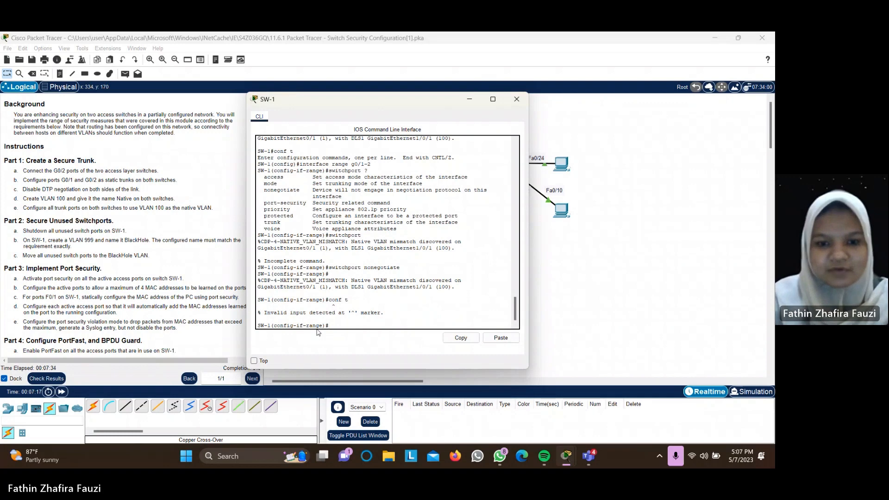
Step: Leave SW-1's interface-range configuration with end and enter global configuration mode with conf t
{"action": "type", "text": "end"}
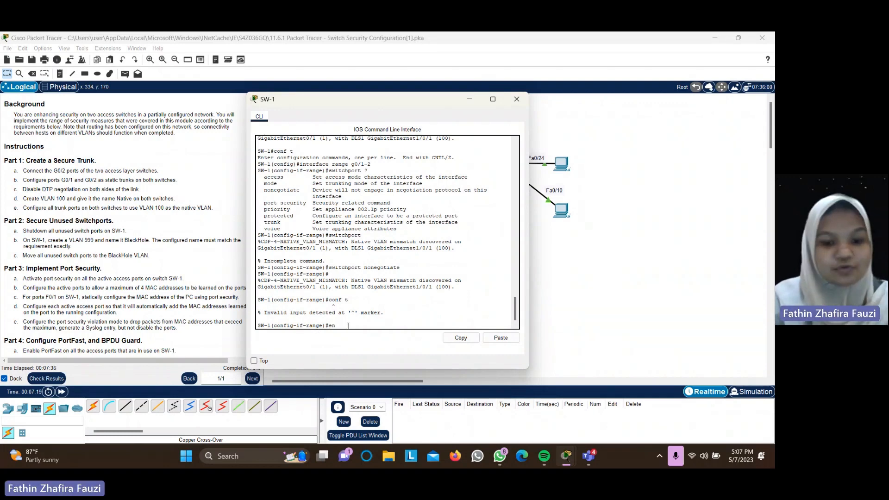
{"action": "key", "text": "Return"}
{"action": "key", "text": "Return"}
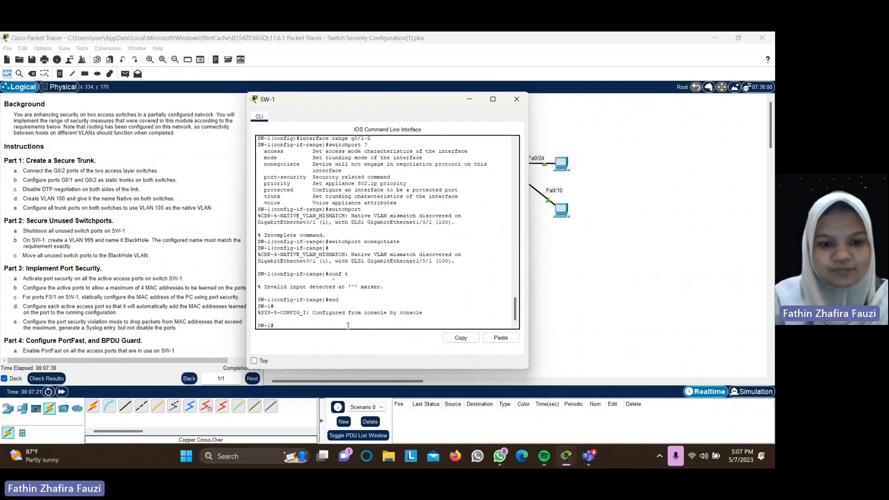
{"action": "type", "text": "conf t"}
{"action": "key", "text": "Return"}
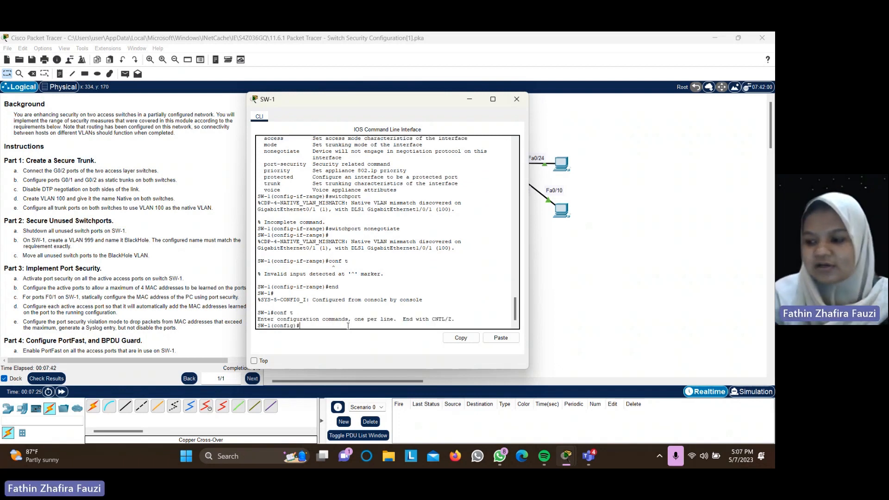
Step: Create VLAN 100 on SW-1, name it Native, and put the switch's window away
{"action": "type", "text": "vlan "}
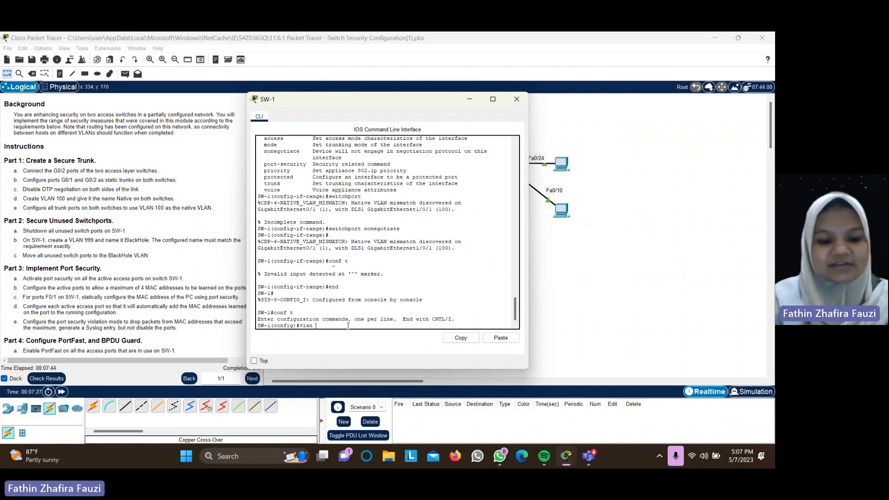
{"action": "type", "text": "100"}
{"action": "key", "text": "Return"}
{"action": "type", "text": "name"}
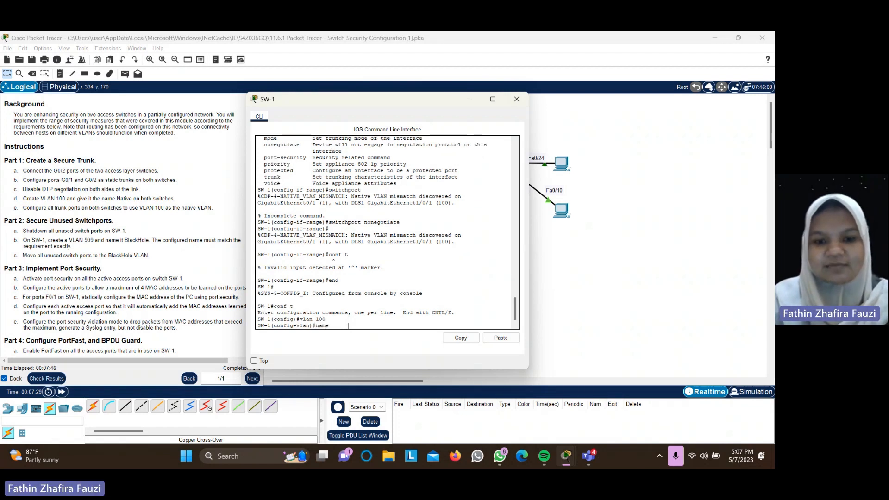
{"action": "type", "text": " Native"}
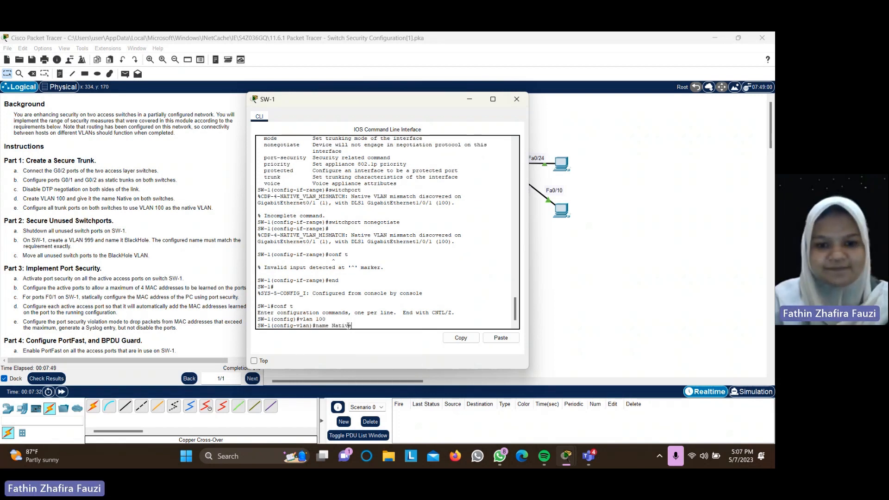
{"action": "key", "text": "Return"}
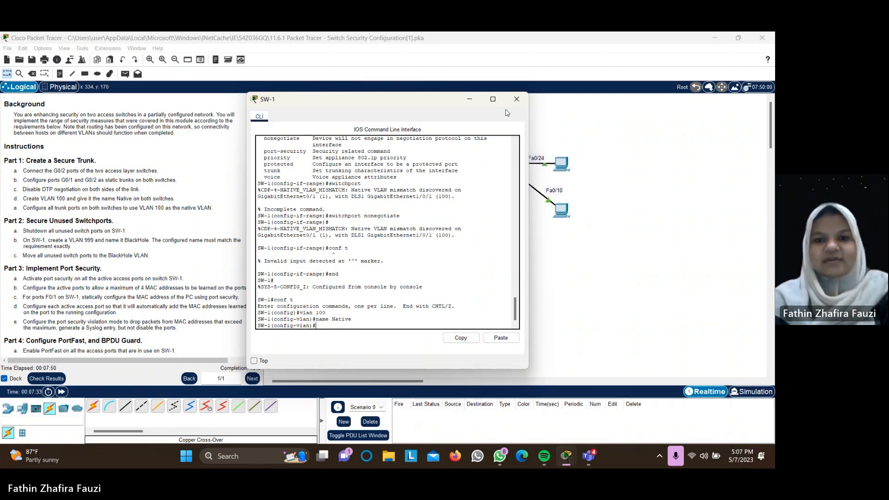
{"action": "left_click", "coordinate": [470, 101]}
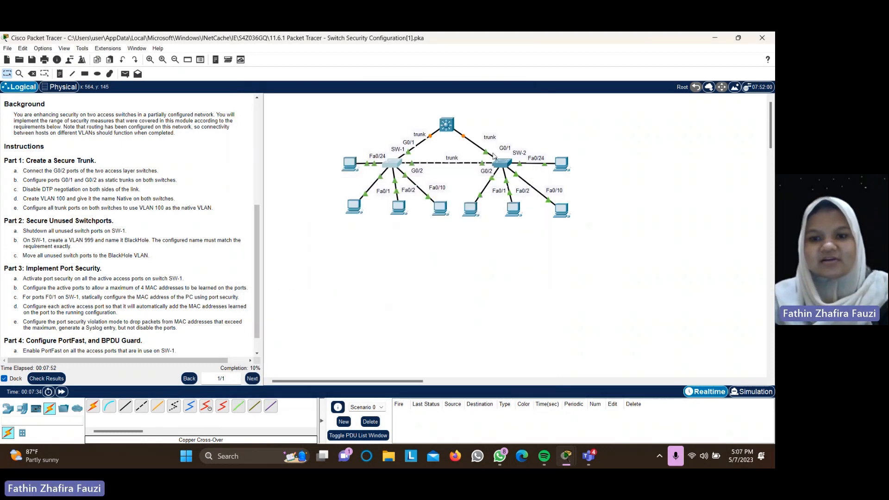
Step: Reopen the SW-2 command line and return from interface-range to global configuration mode with exit
{"action": "left_click", "coordinate": [500, 160]}
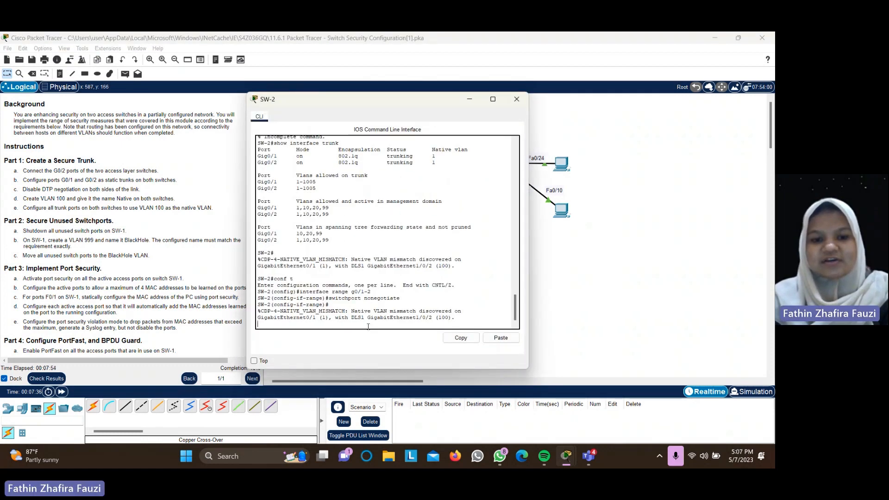
{"action": "key", "text": "Return"}
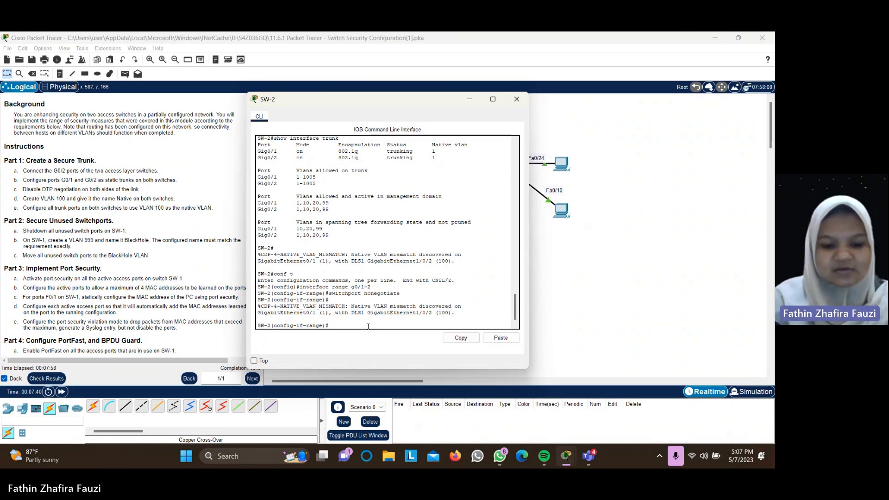
{"action": "type", "text": "exit"}
{"action": "key", "text": "Return"}
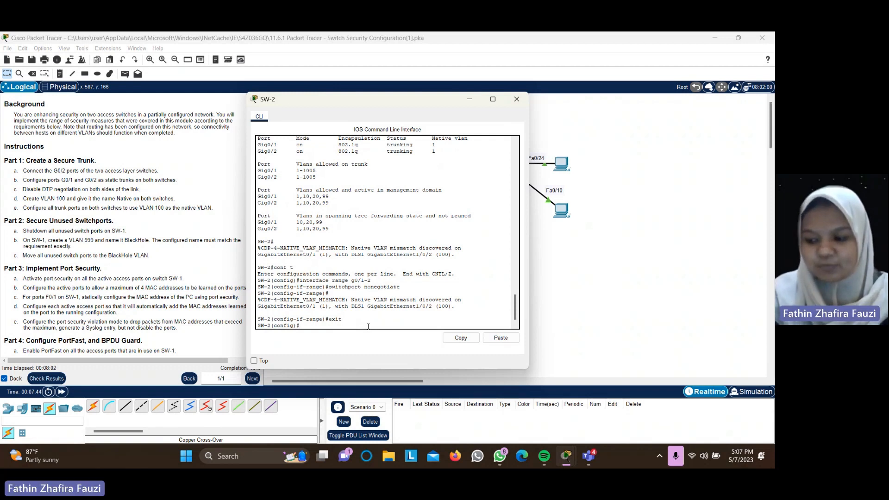
Step: Create VLAN 100 on SW-2 with the name Native and close the switch's window
{"action": "type", "text": "vlan 100"}
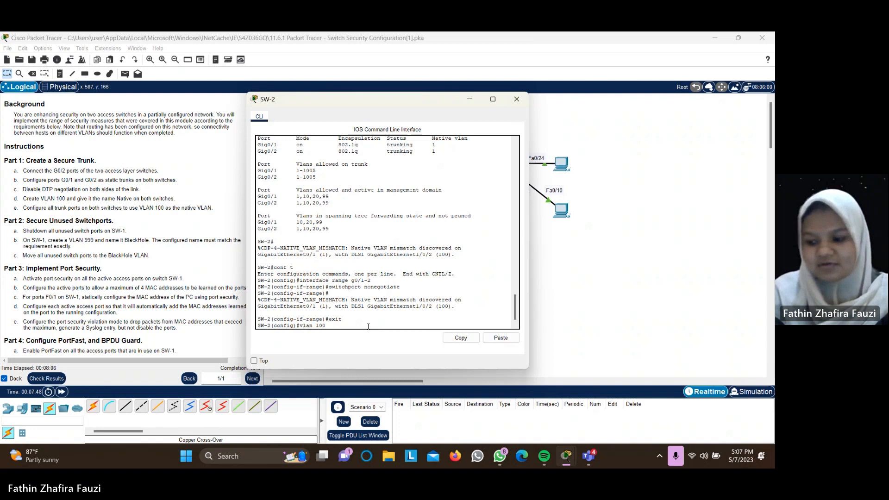
{"action": "key", "text": "Return"}
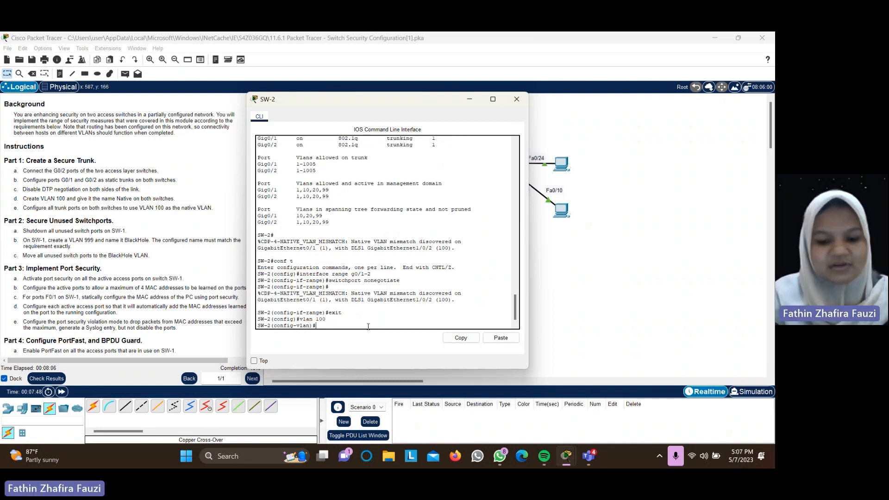
{"action": "type", "text": "name Nati"}
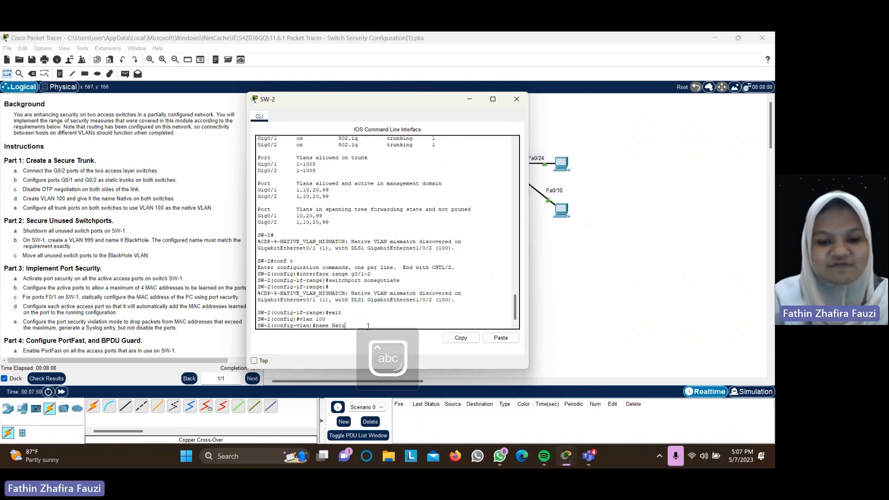
{"action": "type", "text": "ve"}
{"action": "key", "text": "Return"}
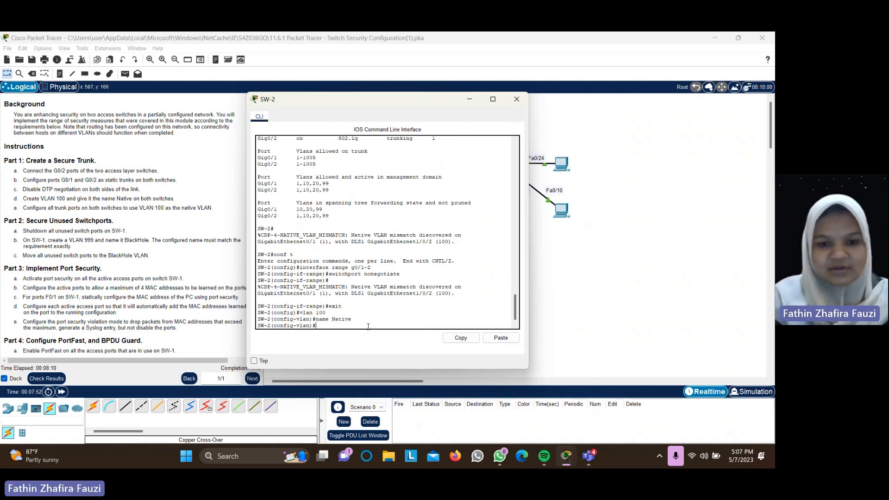
{"action": "left_click", "coordinate": [517, 100]}
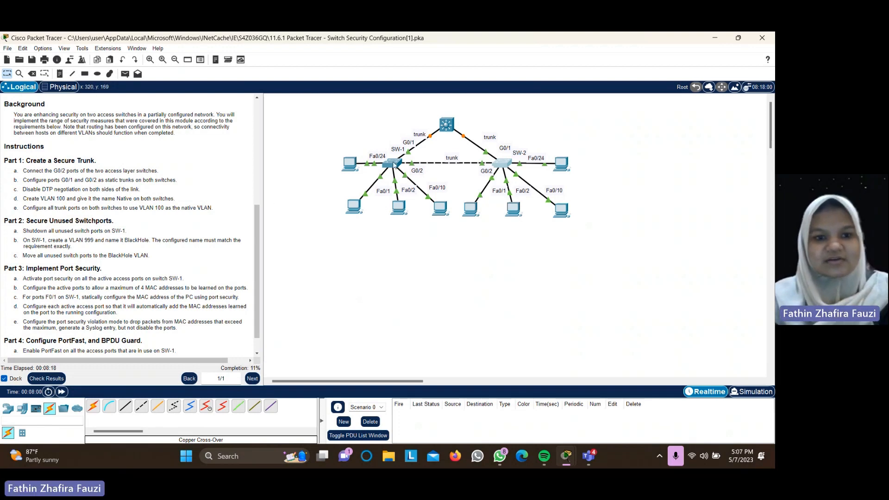
Step: Reopen the SW-1 command line, leave VLAN configuration with exit, and enter configuration of interface range g0/1-2
{"action": "left_click", "coordinate": [393, 164]}
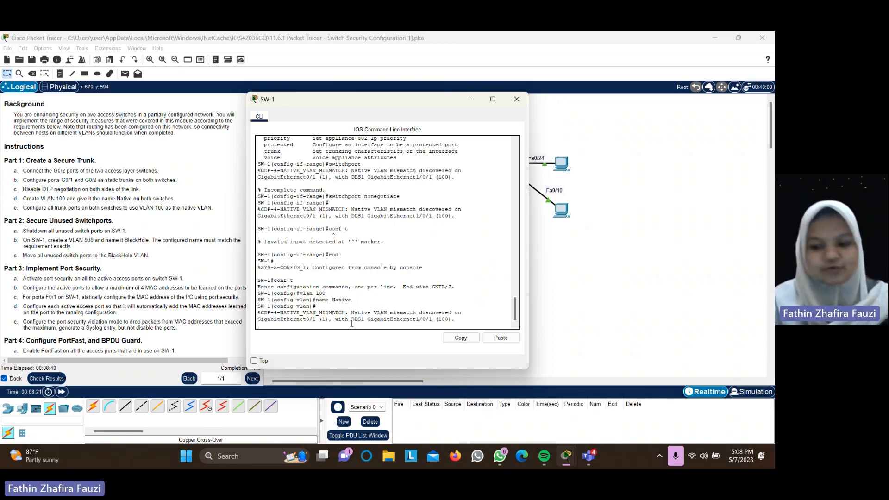
{"action": "type", "text": "exit"}
{"action": "key", "text": "Return"}
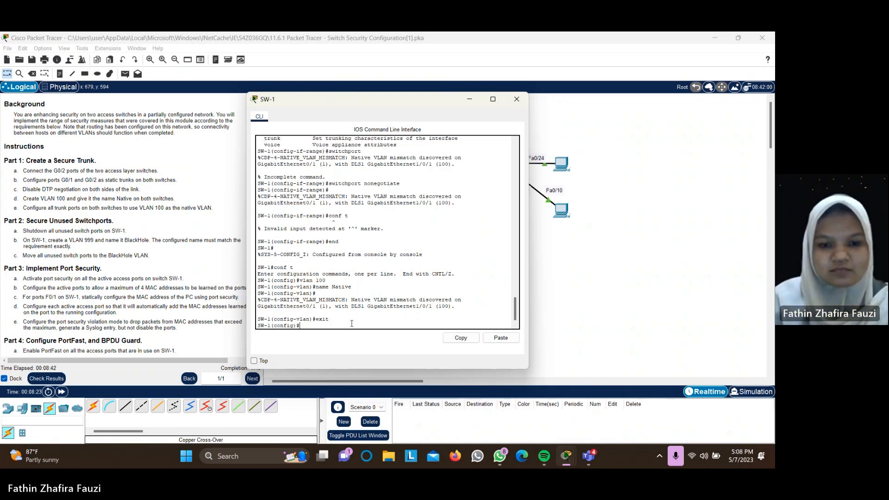
{"action": "type", "text": "i"}
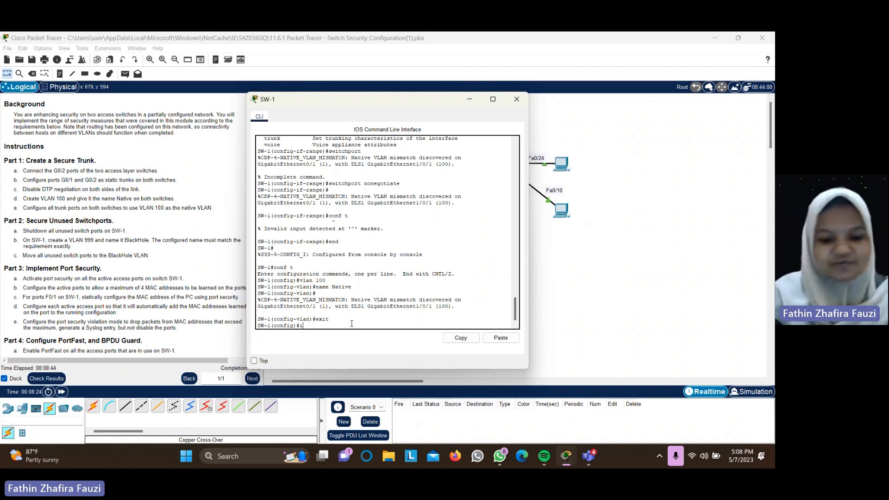
{"action": "type", "text": "nterface"}
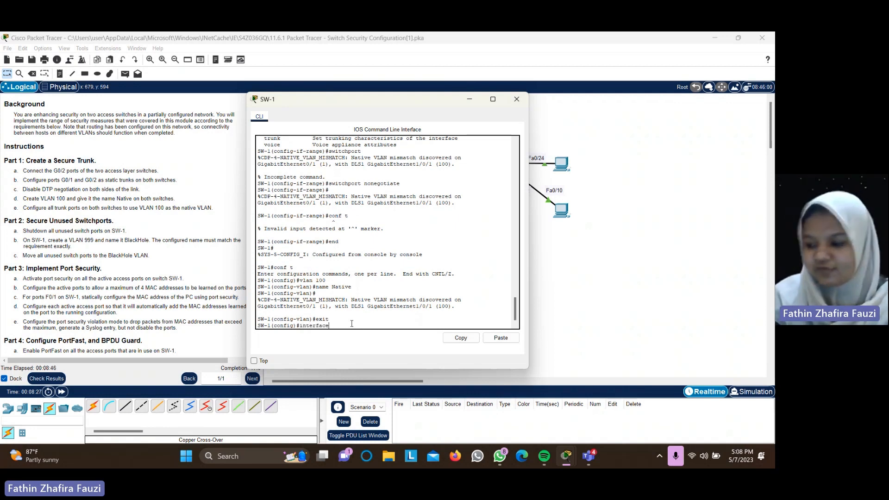
{"action": "type", "text": " range f0"}
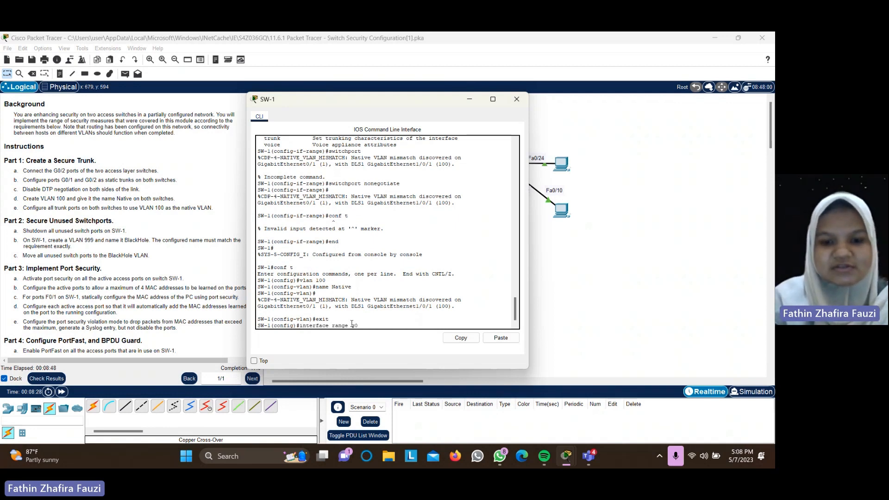
{"action": "type", "text": "/1-2"}
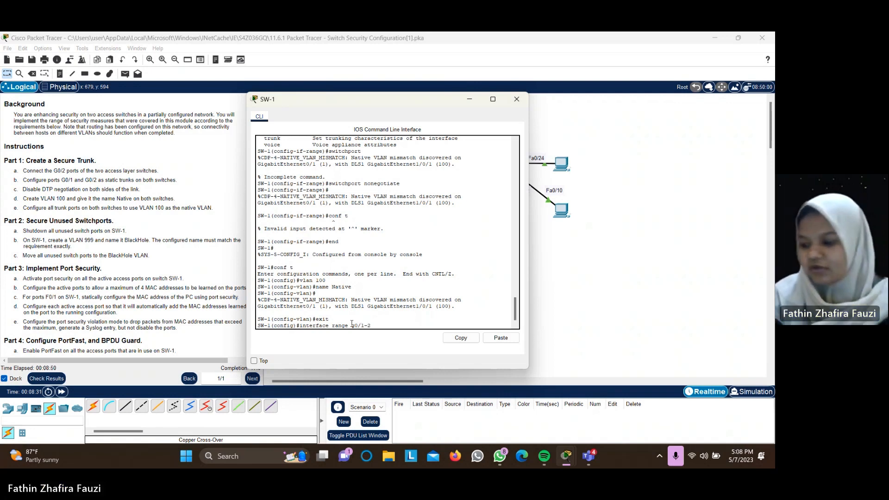
{"action": "key", "text": "Return"}
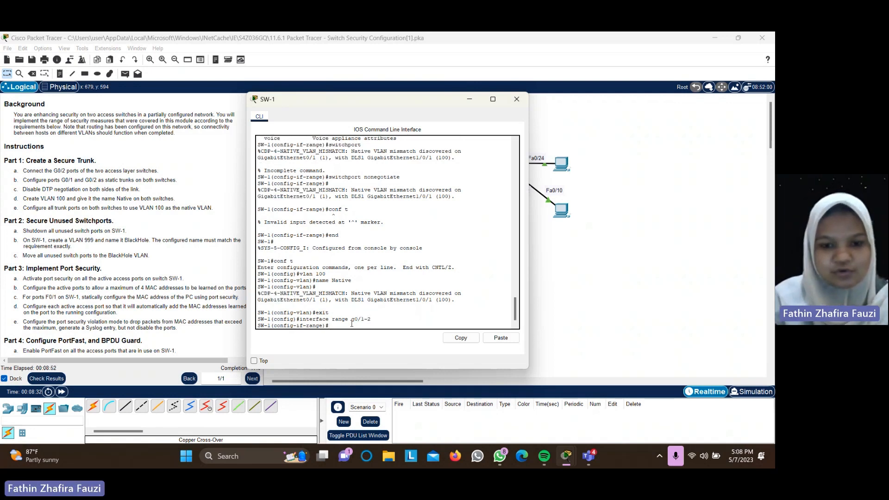
Step: Set VLAN 100 as the native VLAN on SW-1's g0/1-2 trunks with switchport trunk Native vlan 100 and put the window away
{"action": "type", "text": "switchp"}
{"action": "type", "text": "or"}
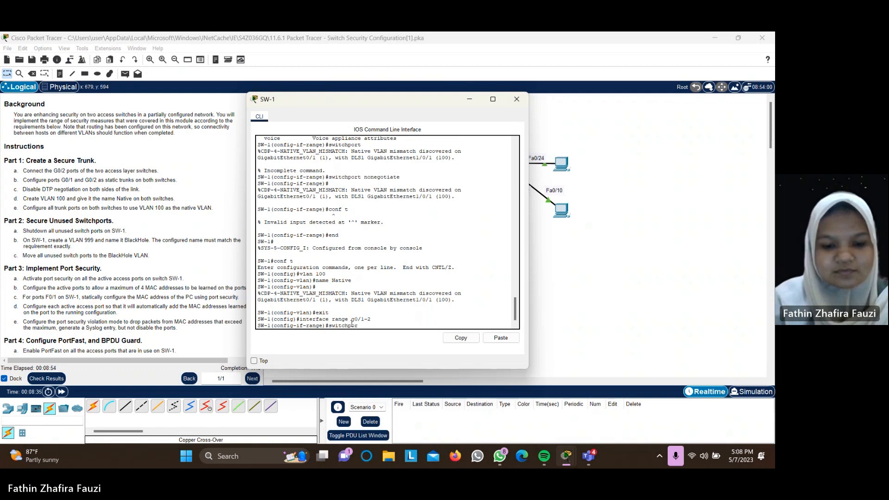
{"action": "type", "text": "t trunk m"}
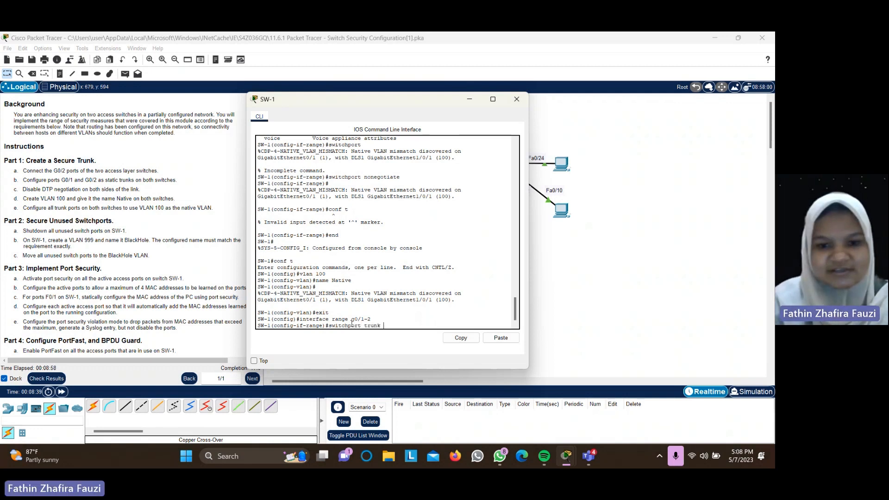
{"action": "key", "text": "Caps_Lock"}
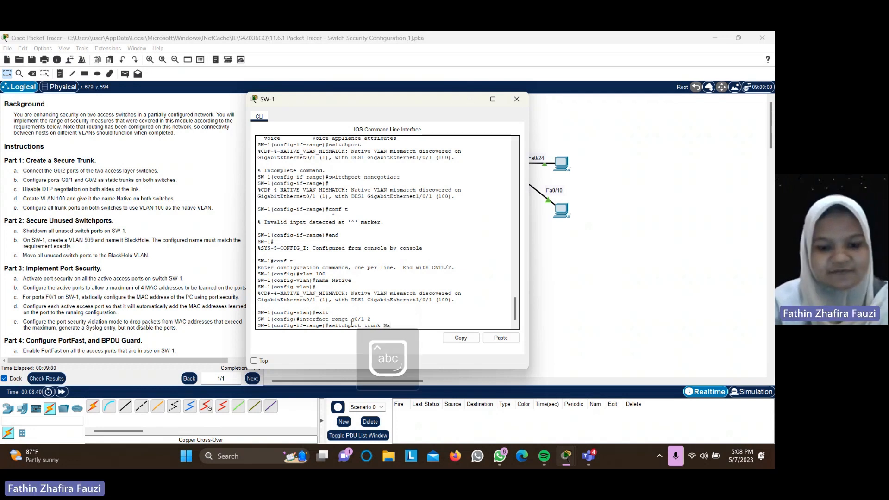
{"action": "type", "text": "ative vlan"}
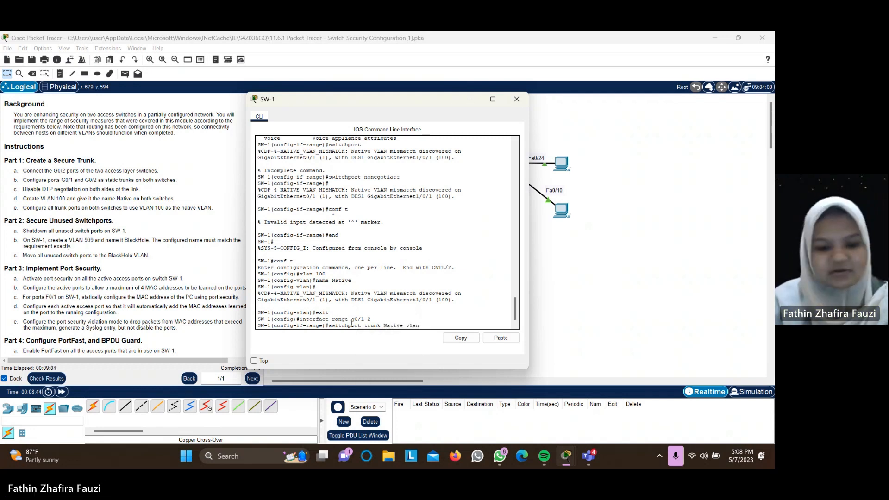
{"action": "type", "text": "e100"}
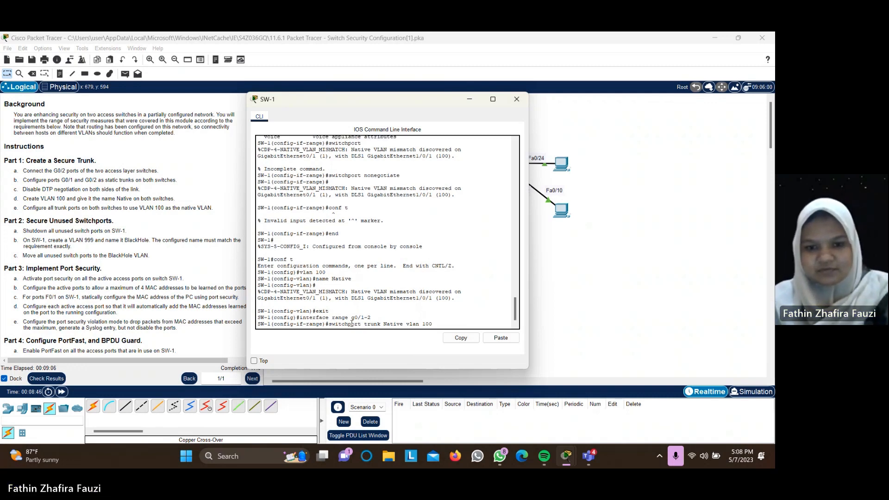
{"action": "key", "text": "Return"}
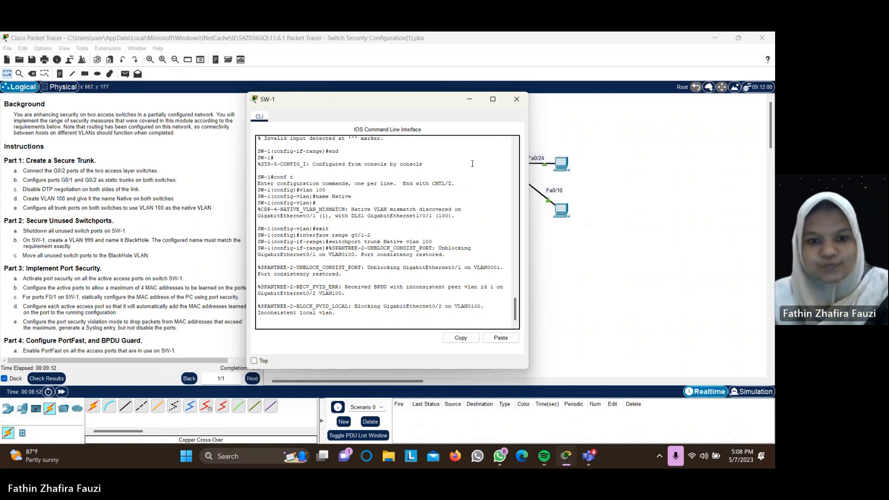
{"action": "left_click", "coordinate": [469, 98]}
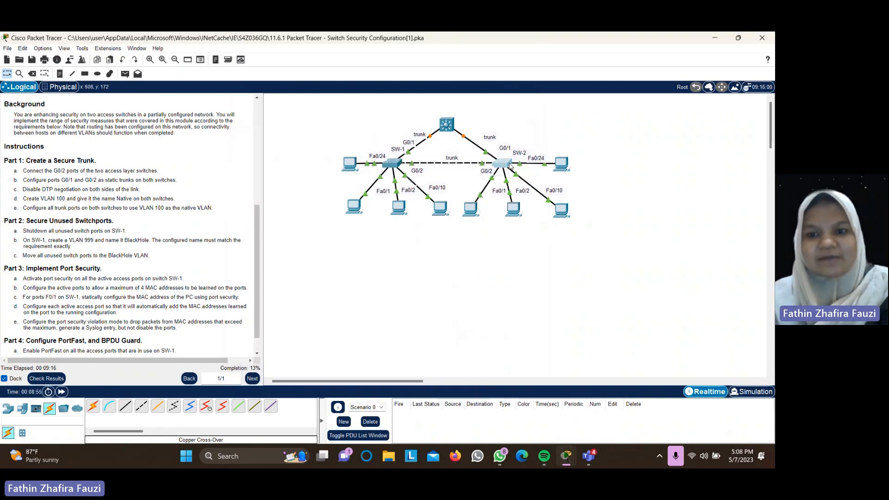
Step: Open the SW-2 command line, exit to privileged mode, and enter global configuration mode with conf t
{"action": "left_click", "coordinate": [510, 165]}
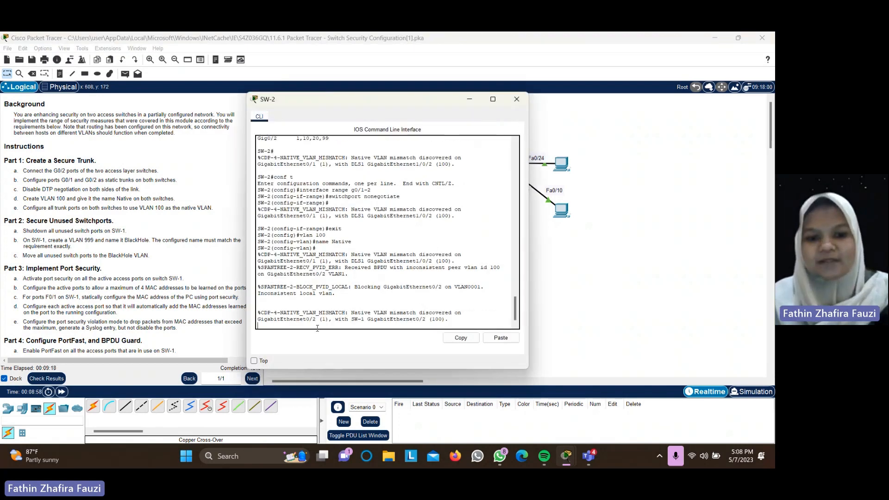
{"action": "type", "text": "exi"}
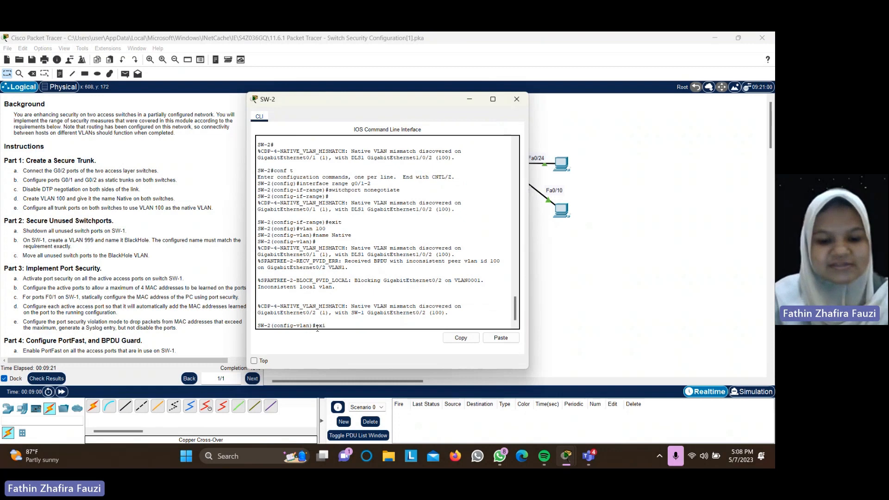
{"action": "key", "text": "Return"}
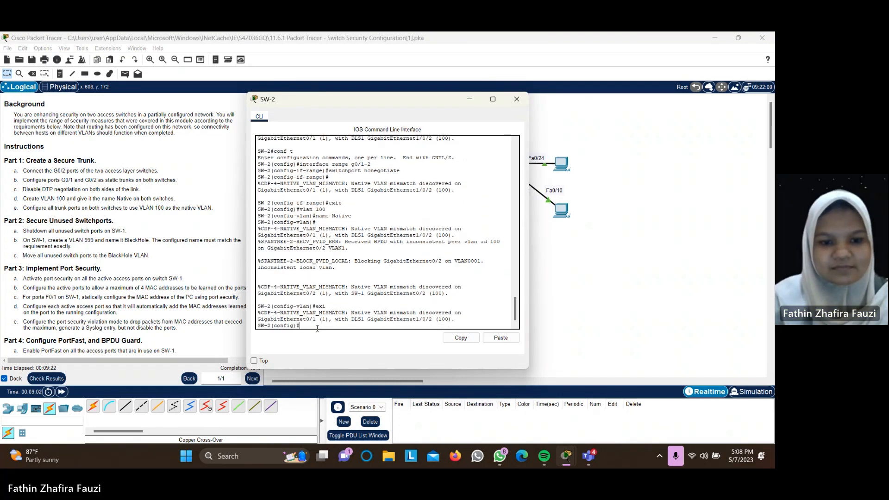
{"action": "type", "text": "exit"}
{"action": "key", "text": "Return"}
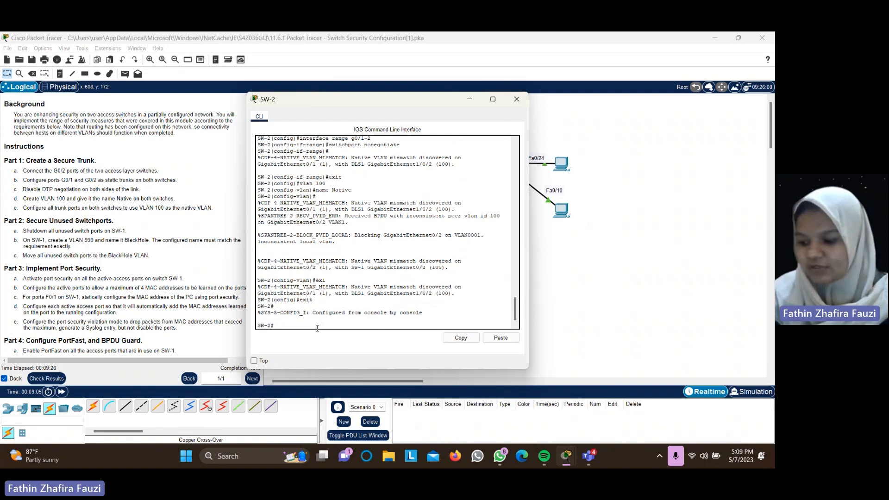
{"action": "type", "text": "i"}
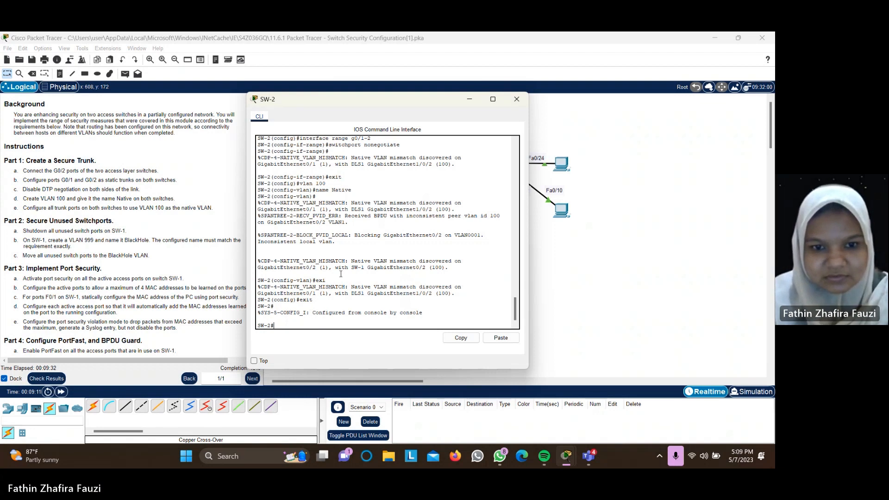
{"action": "scroll", "coordinate": [341, 273], "scroll_direction": "down", "scroll_amount": 1}
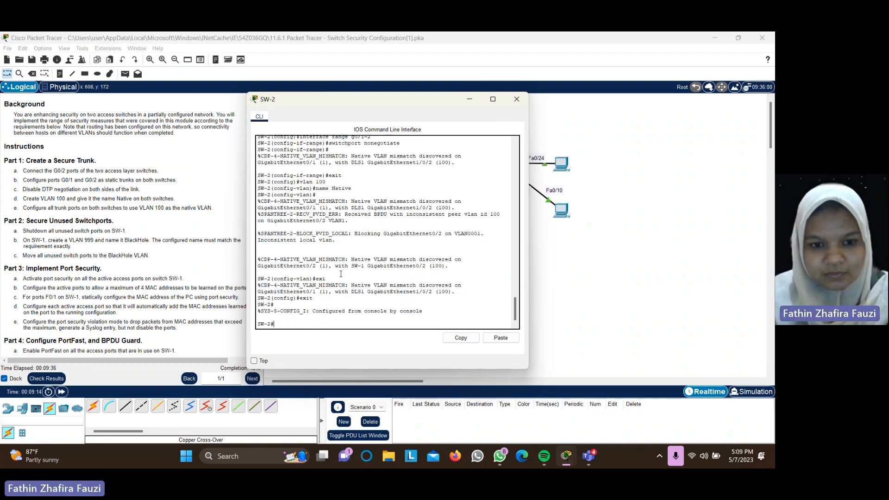
{"action": "type", "text": "cont"}
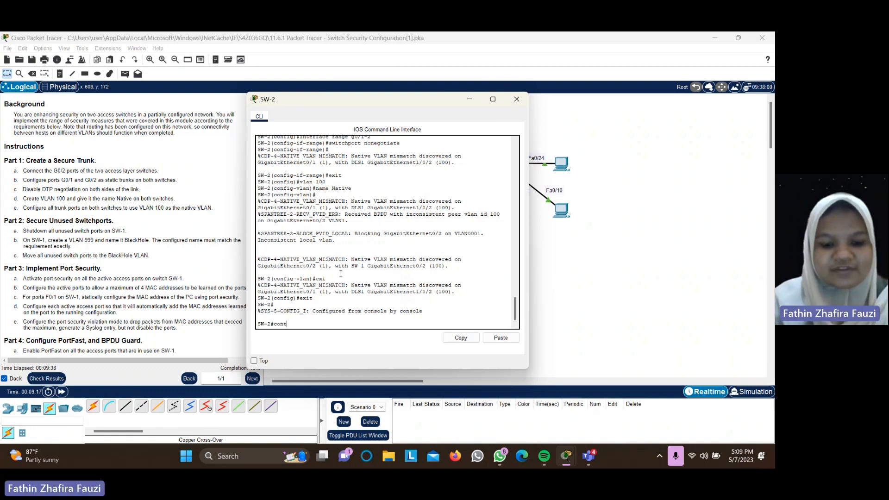
{"action": "type", "text": " t"}
{"action": "key", "text": "Return"}
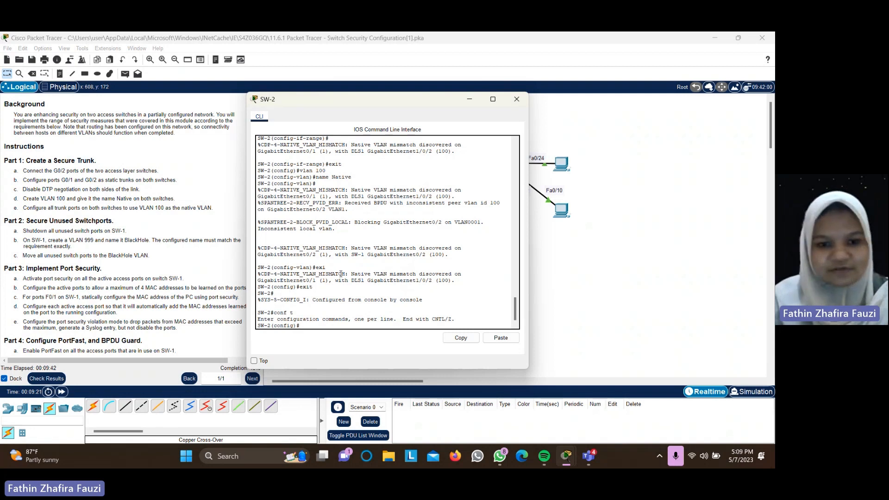
Step: Enter configuration of interface range g0/1-2 on SW-2
{"action": "type", "text": "interface"}
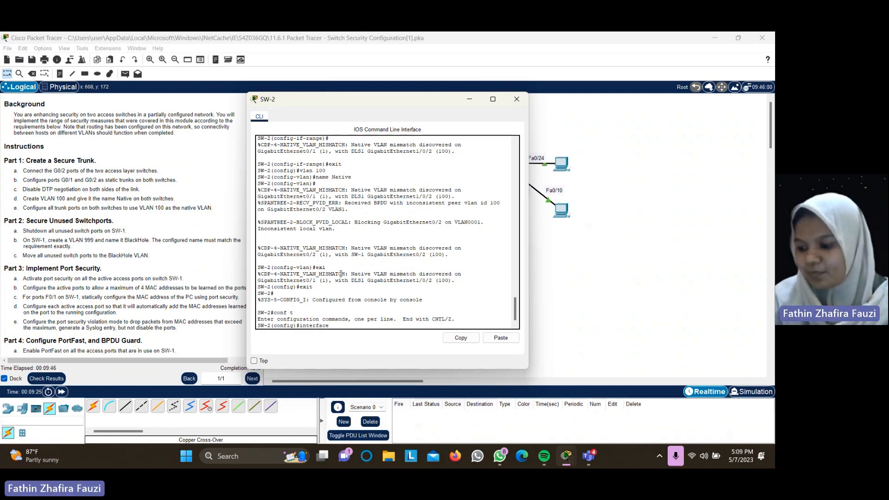
{"action": "type", "text": " range "}
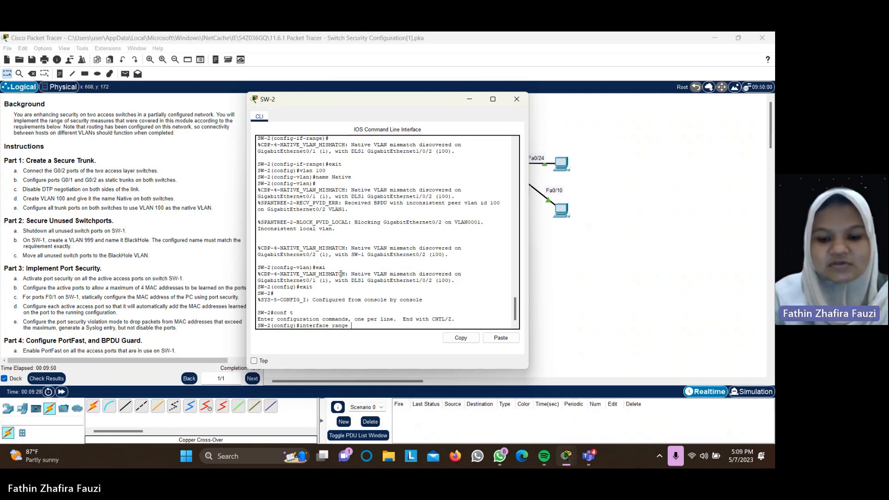
{"action": "type", "text": "g0/1-"}
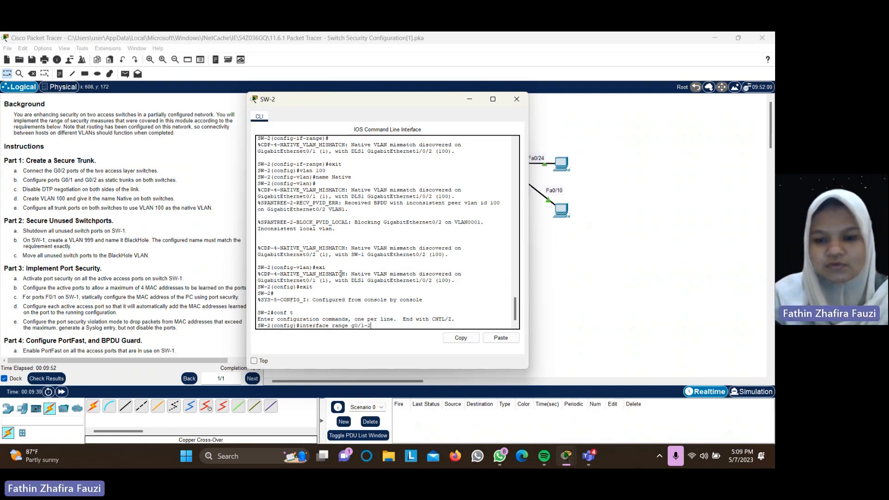
{"action": "type", "text": "2"}
{"action": "key", "text": "Return"}
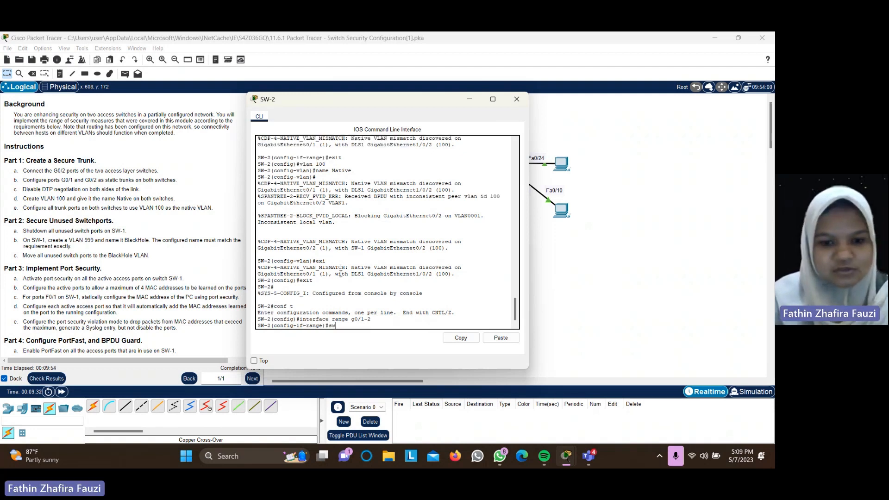
Step: Make VLAN 100 the native VLAN on SW-2's g0/1-2 trunks with switchport trunk Native vlan 100
{"action": "type", "text": "switchpo"}
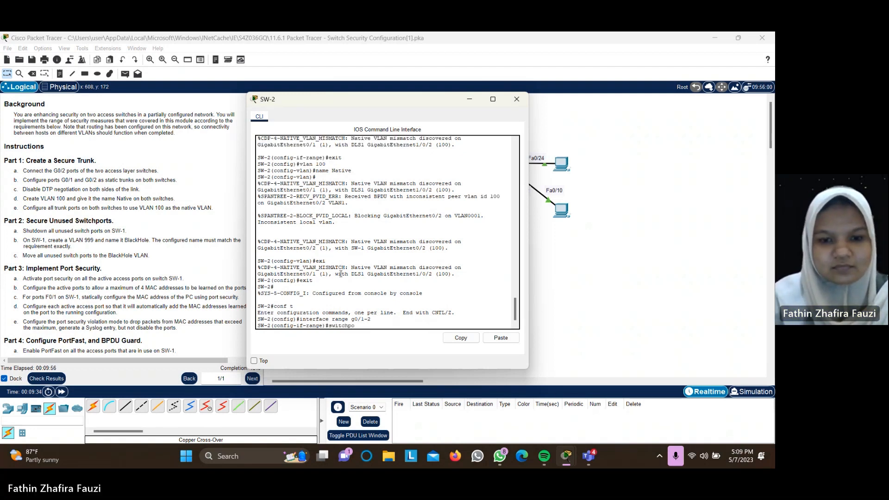
{"action": "type", "text": "rt mode"}
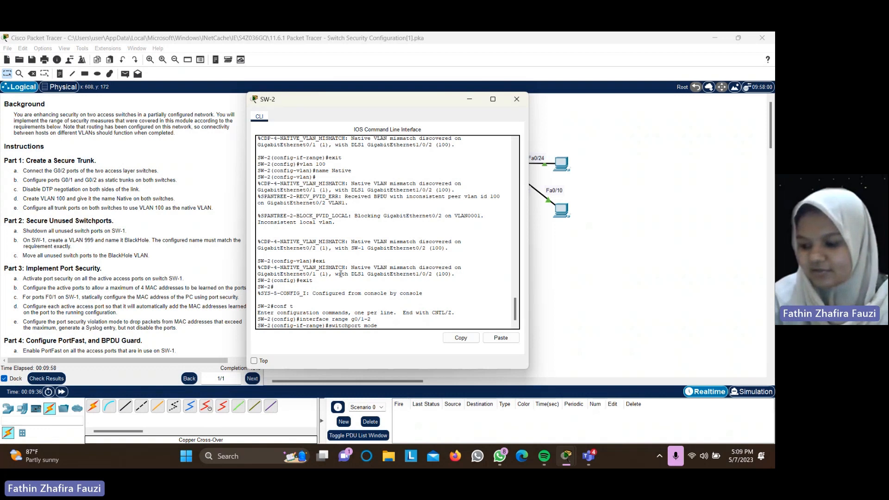
{"action": "key", "text": "BackSpace"}
{"action": "key", "text": "BackSpace"}
{"action": "key", "text": "BackSpace"}
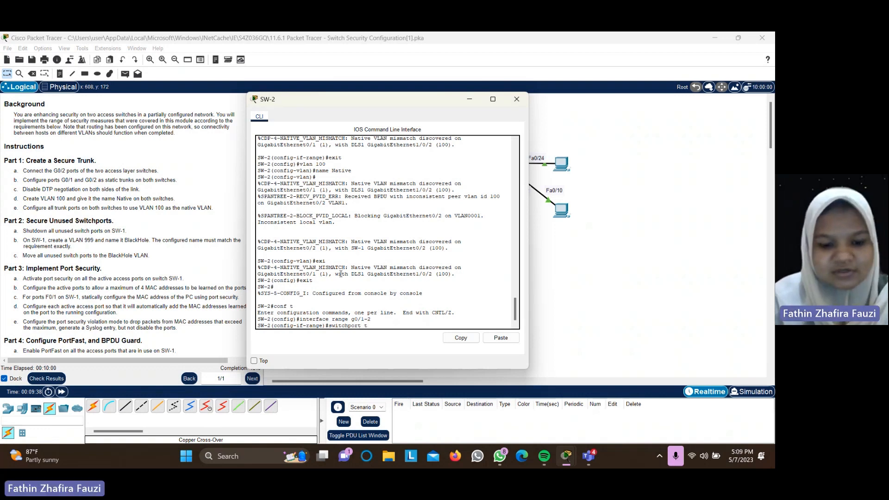
{"action": "type", "text": "runk"}
{"action": "key", "text": "Caps_Lock"}
{"action": "type", "text": "N"}
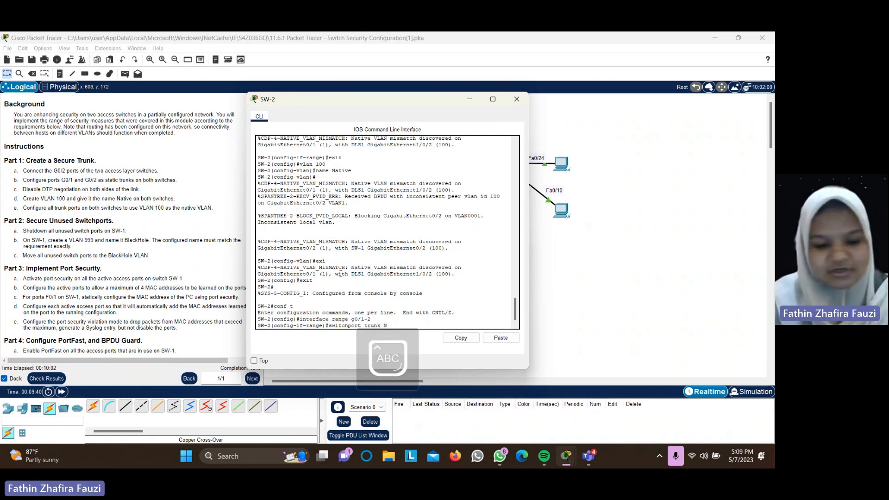
{"action": "key", "text": "Caps_Lock"}
{"action": "type", "text": "ative vlan 10"}
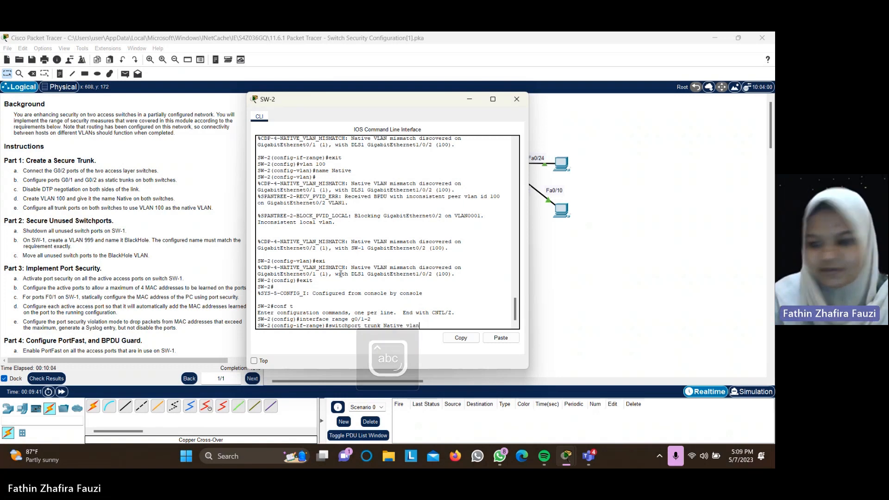
{"action": "type", "text": "0"}
{"action": "key", "text": "Return"}
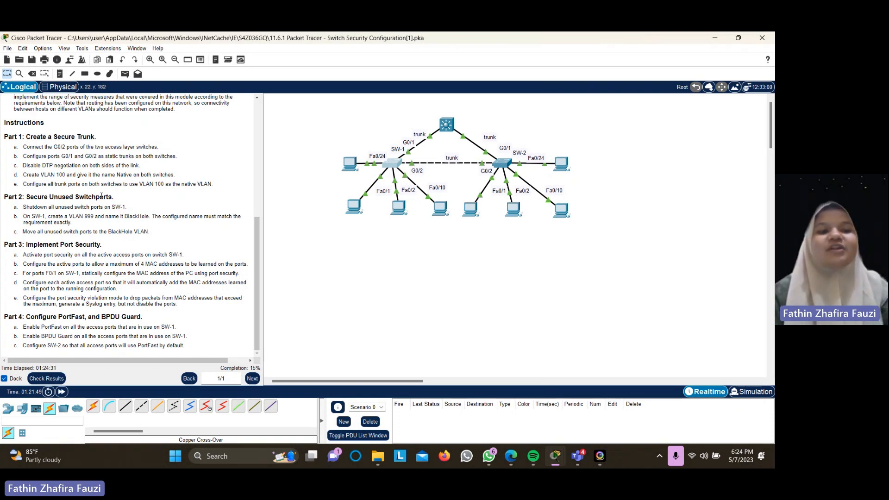
Step: Open the SW-1 command line and enter configuration of interface range fa 0/3-9, fa 0/11-23
{"action": "left_click", "coordinate": [392, 162]}
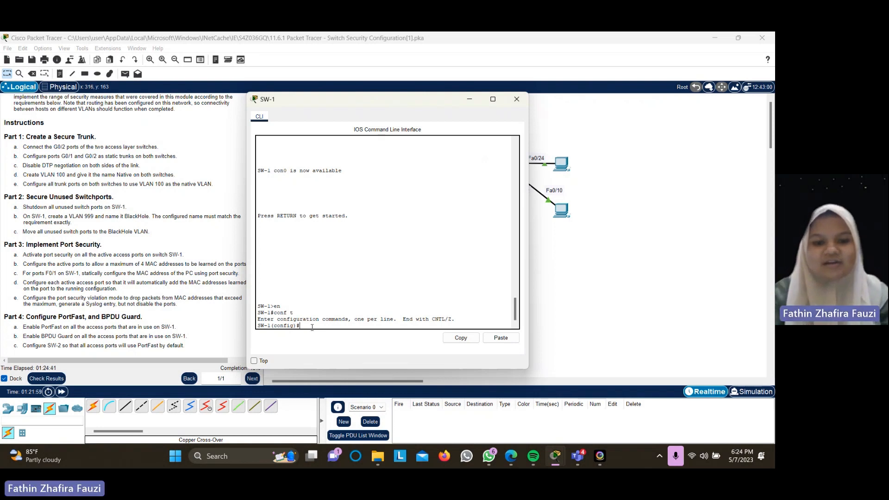
{"action": "type", "text": "interface "}
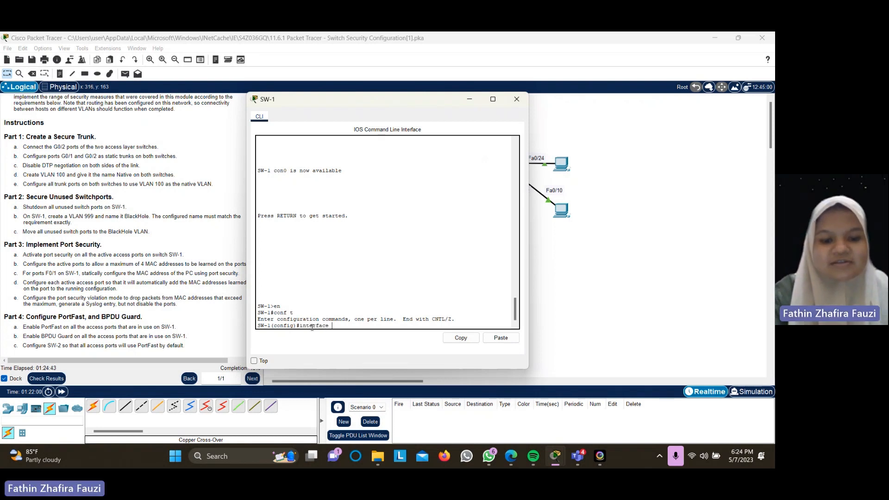
{"action": "type", "text": "range"}
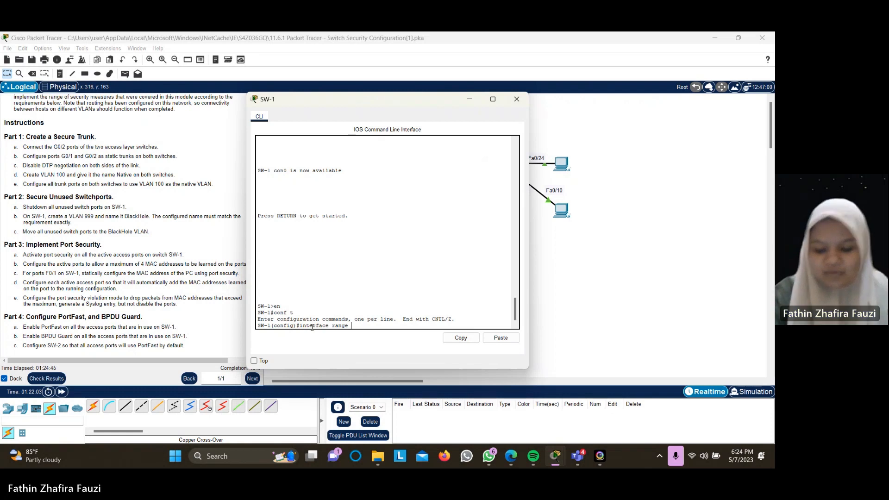
{"action": "type", "text": " fa "}
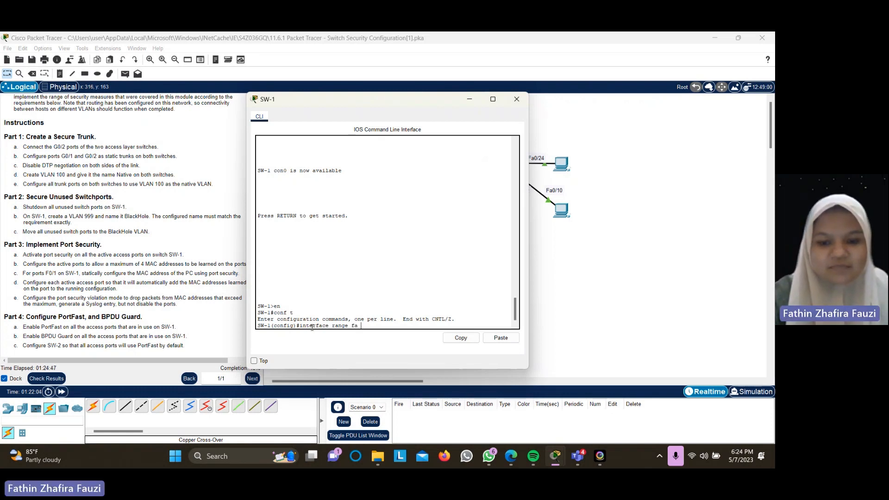
{"action": "type", "text": "0/3-"}
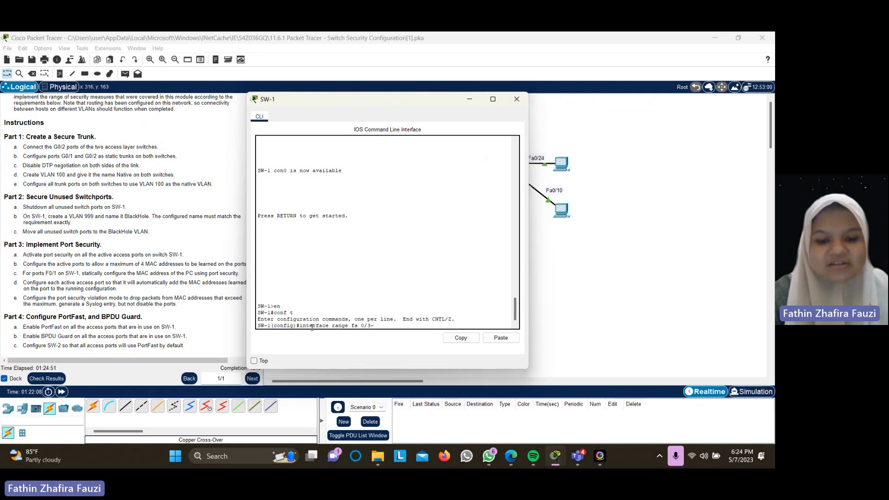
{"action": "type", "text": "9, fa"}
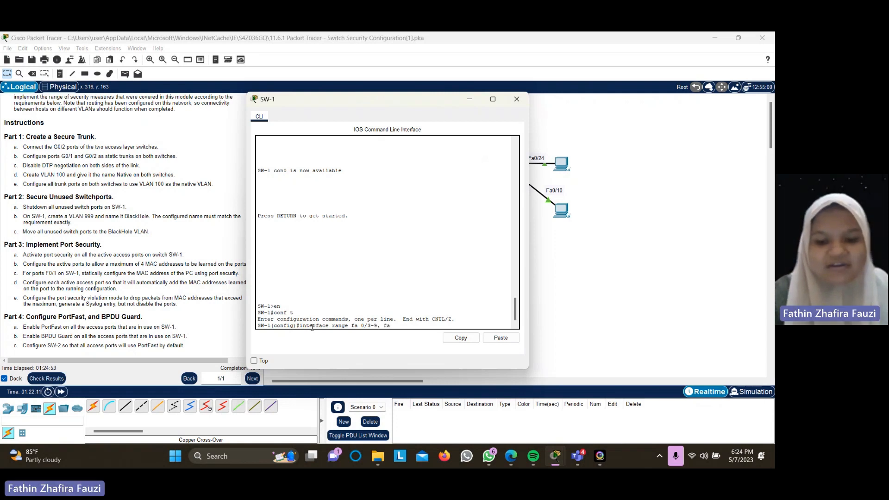
{"action": "type", "text": " 0/"}
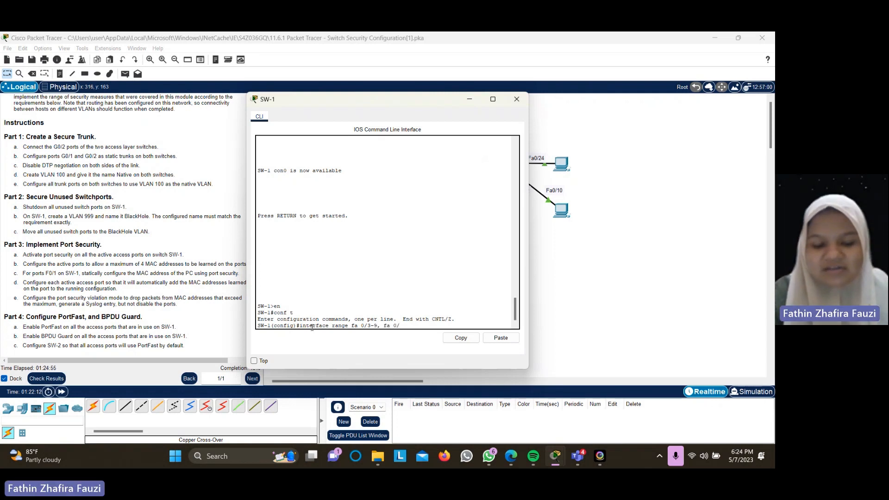
{"action": "type", "text": "11-23"}
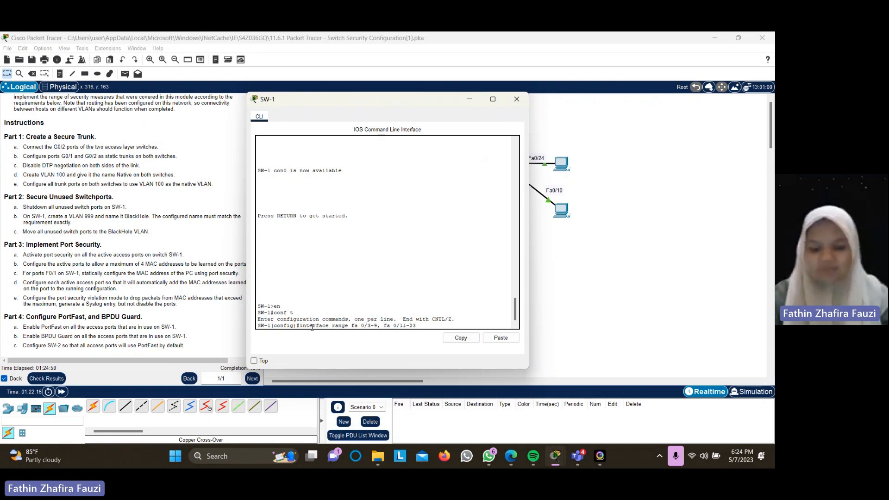
{"action": "key", "text": "Return"}
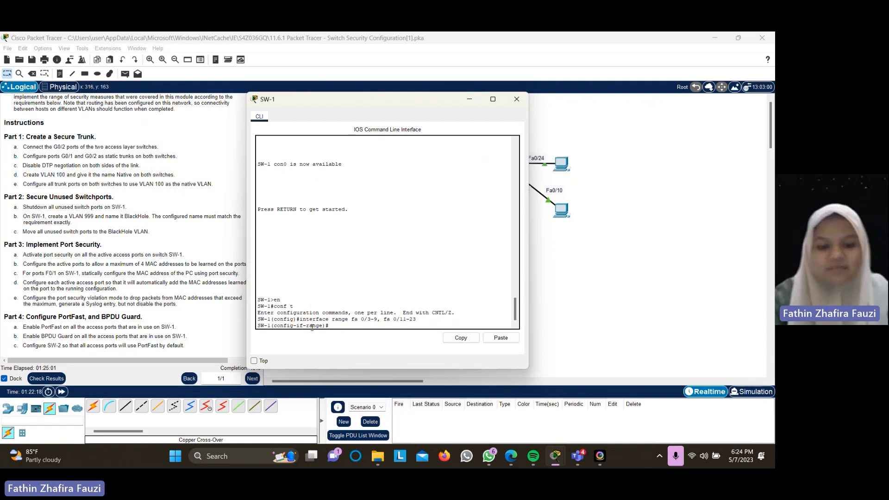
Step: Shut down the unused ports in the selected range on SW-1 and exit to global configuration mode
{"action": "type", "text": "shutdown"}
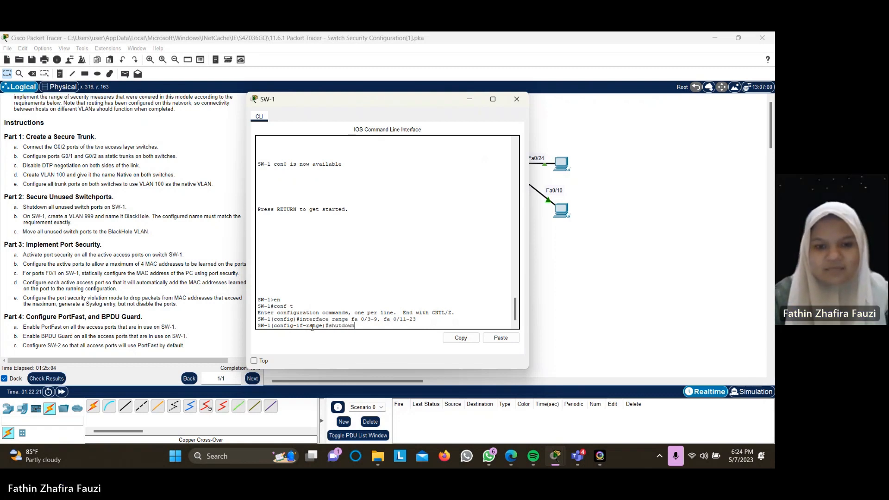
{"action": "key", "text": "Return"}
{"action": "scroll", "coordinate": [364, 236], "scroll_direction": "up", "scroll_amount": 2}
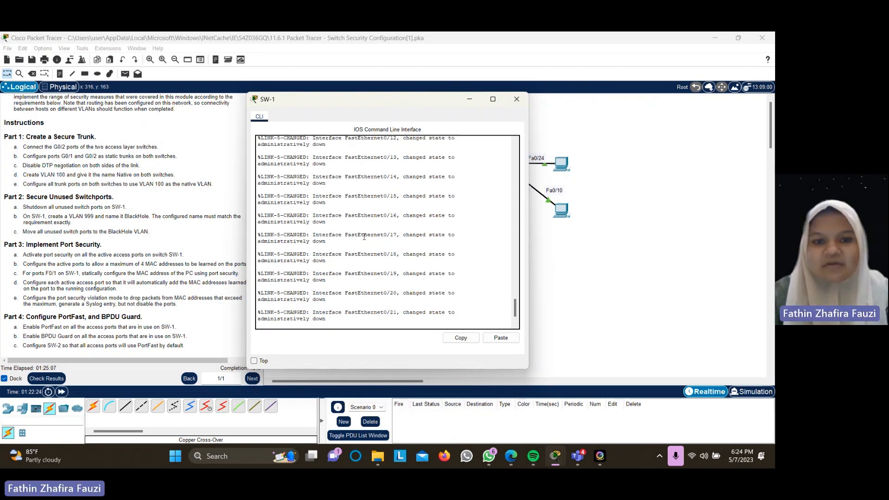
{"action": "scroll", "coordinate": [363, 236], "scroll_direction": "down", "scroll_amount": 7}
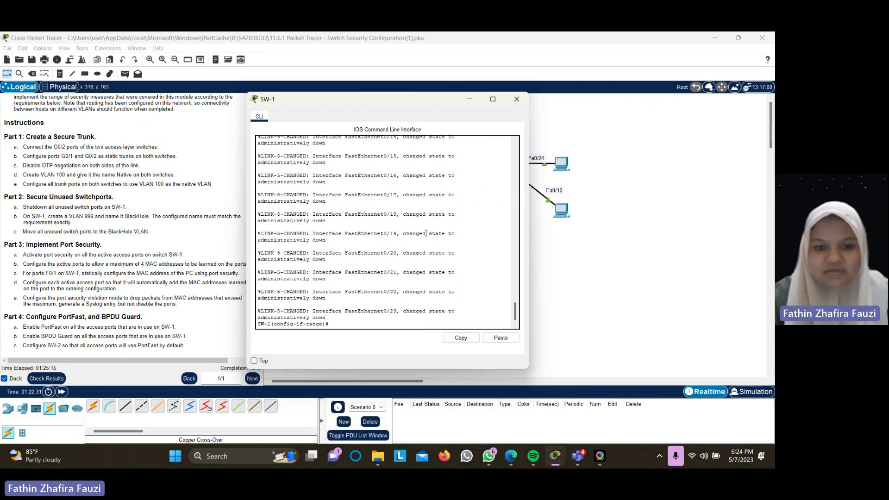
{"action": "type", "text": "exit"}
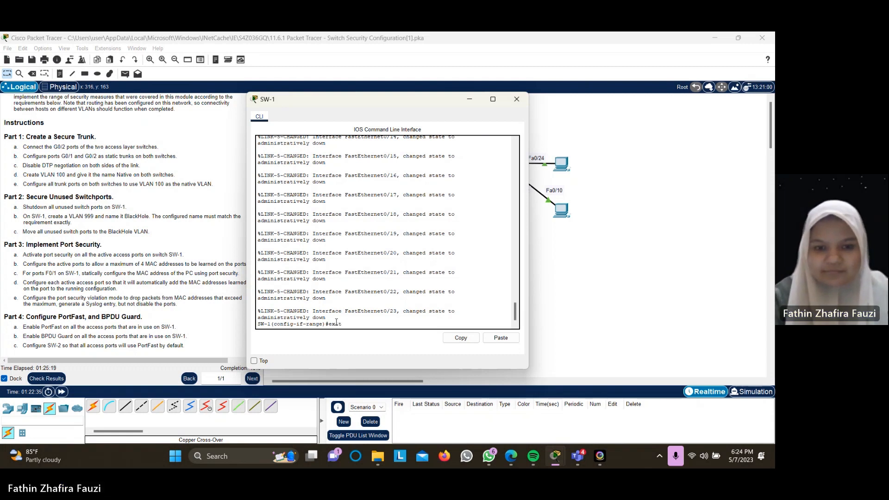
{"action": "key", "text": "Return"}
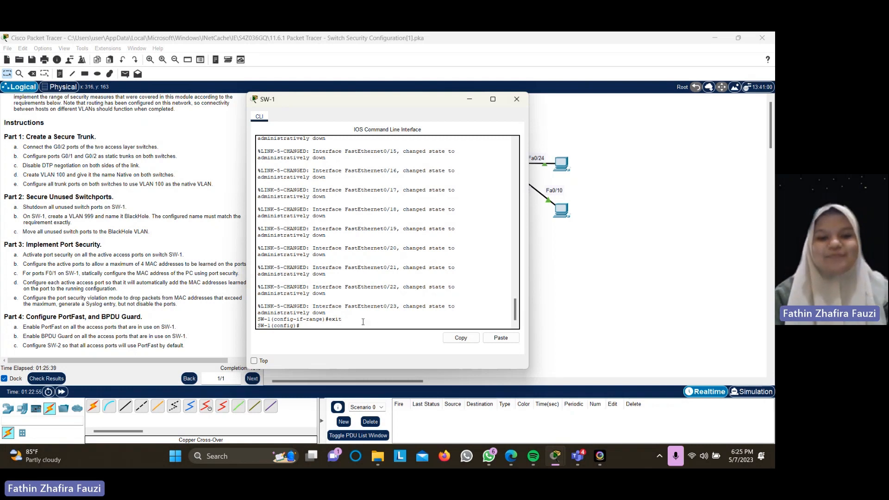
Step: Create VLAN 999 on SW-1 with the command vlan 999
{"action": "type", "text": "vlan 99"}
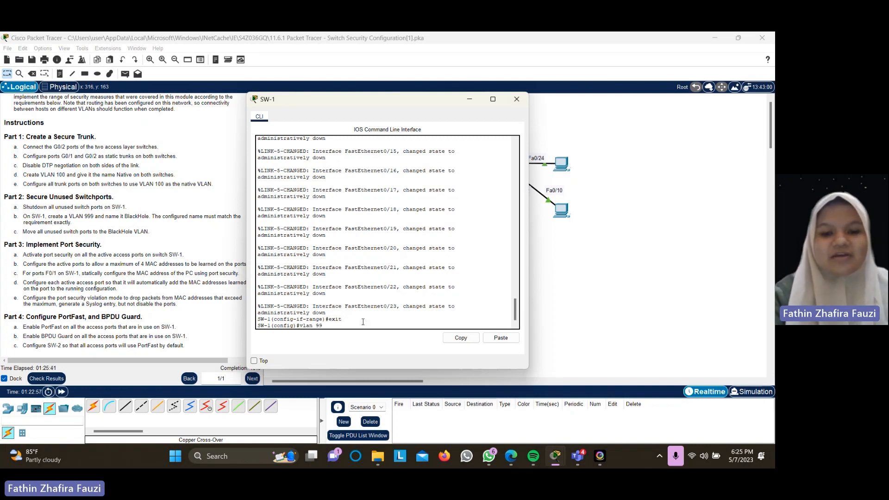
{"action": "type", "text": "9"}
{"action": "key", "text": "Return"}
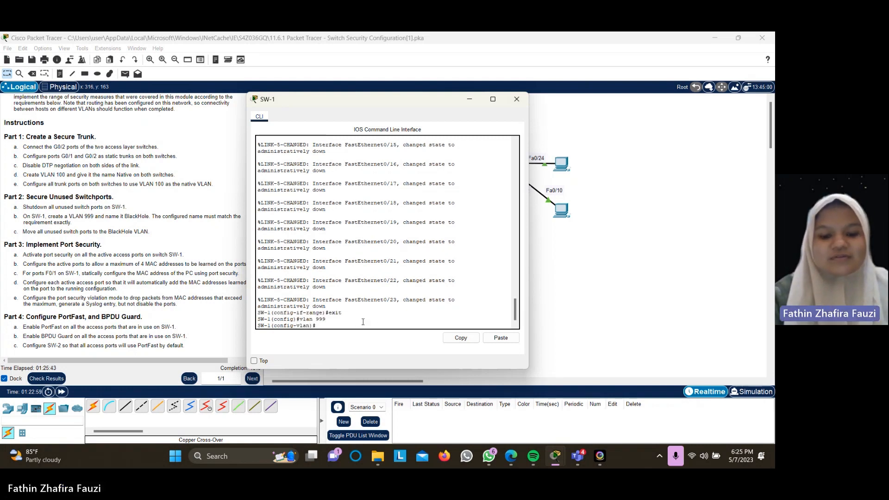
Step: Name VLAN 999 BlackHole on SW-1 and exit VLAN configuration mode
{"action": "type", "text": "name"}
{"action": "key", "text": "Caps_Lock"}
{"action": "type", "text": "B"}
{"action": "key", "text": "Caps_Lock"}
{"action": "type", "text": "ka"}
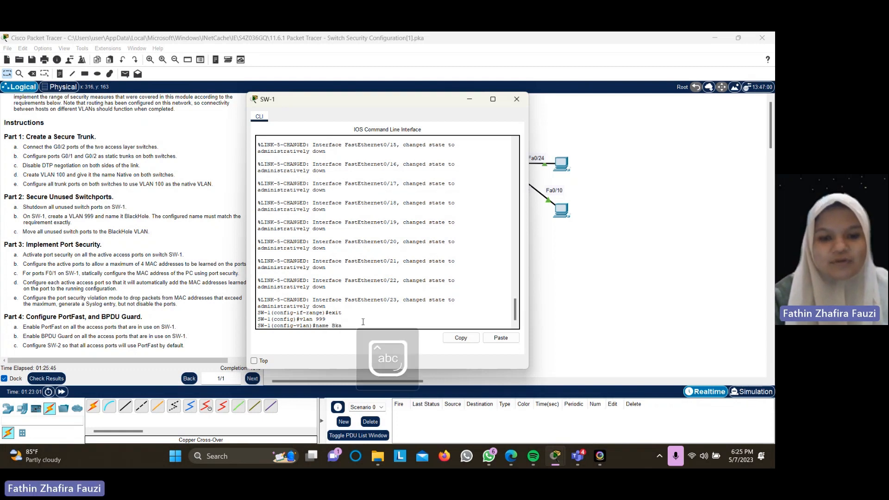
{"action": "key", "text": "BackSpace"}
{"action": "key", "text": "BackSpace"}
{"action": "type", "text": "lac"}
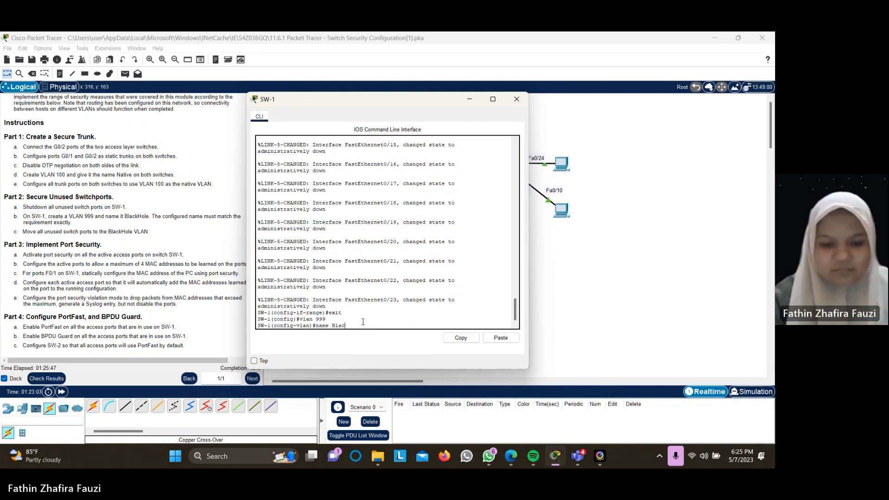
{"action": "type", "text": "k"}
{"action": "key", "text": "Caps_Lock"}
{"action": "type", "text": "H"}
{"action": "key", "text": "Caps_Lock"}
{"action": "type", "text": "ol"}
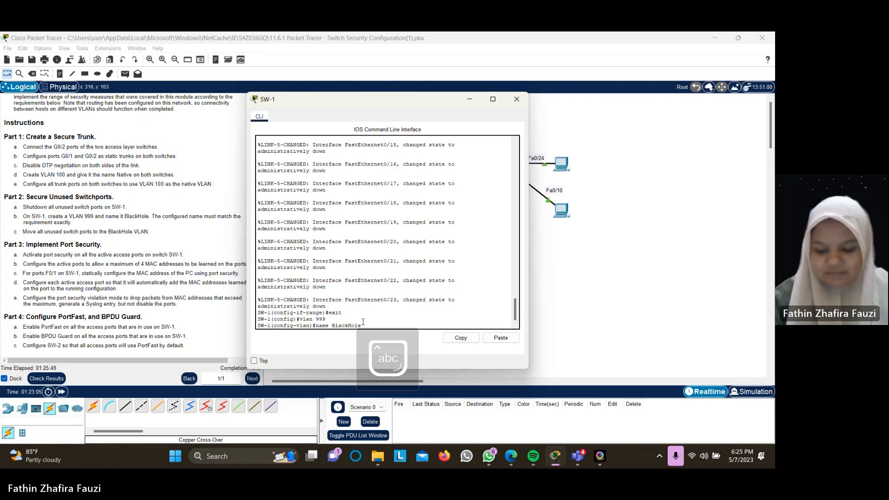
{"action": "type", "text": "e"}
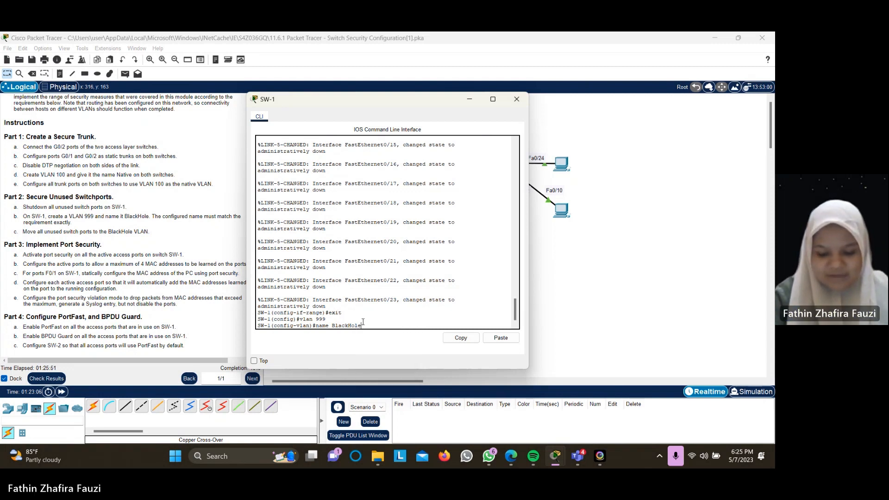
{"action": "key", "text": "Return"}
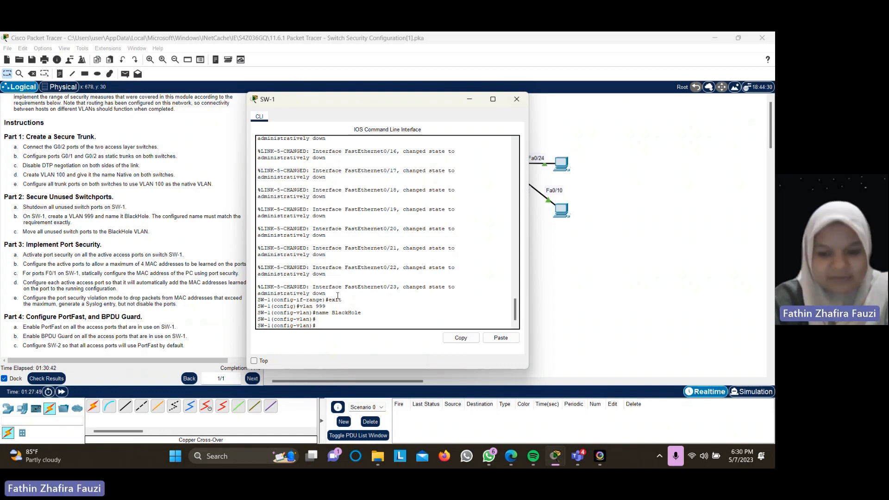
{"action": "type", "text": "xit"}
{"action": "key", "text": "Return"}
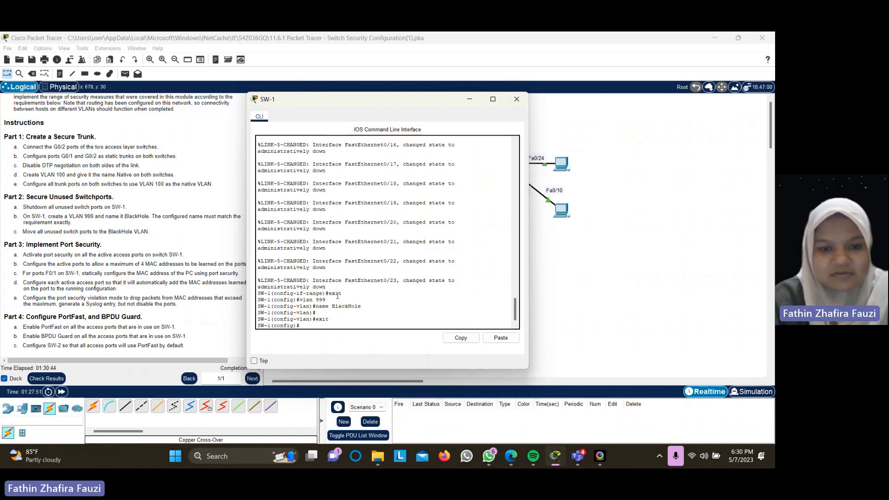
Step: Return to configuration of SW-1's unused ports with interface range fa 0/3-9, fa 0/11-23
{"action": "type", "text": "interfa"}
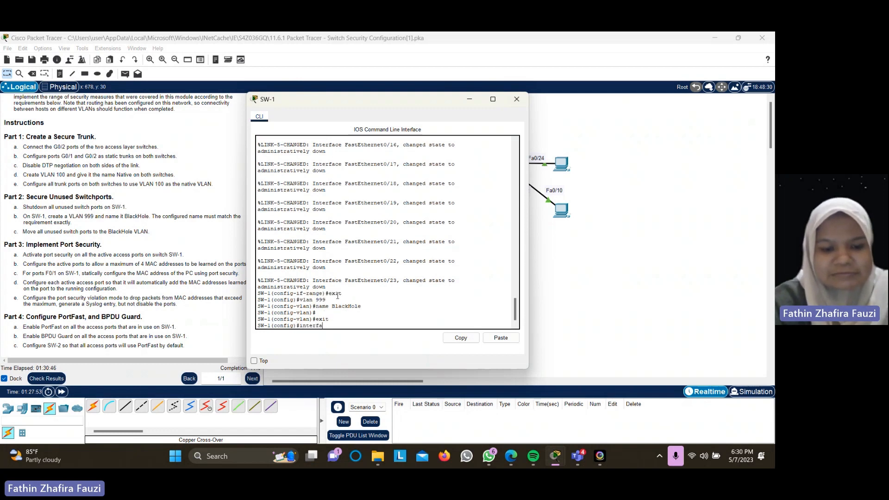
{"action": "type", "text": "ce range g"}
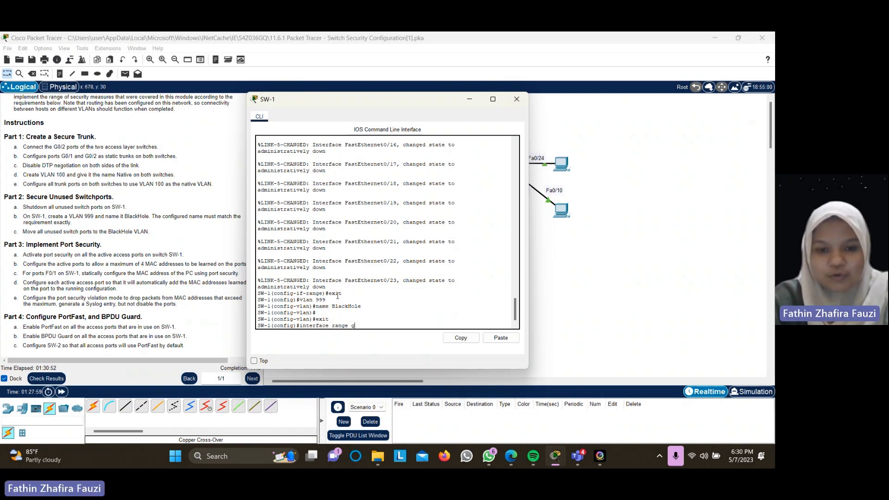
{"action": "key", "text": "BackSpace"}
{"action": "key", "text": "BackSpace"}
{"action": "type", "text": "fa "}
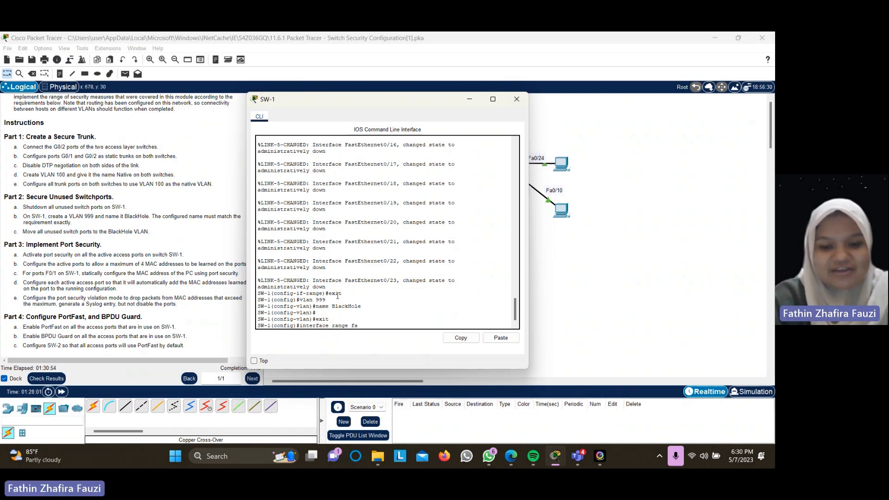
{"action": "type", "text": "0/"}
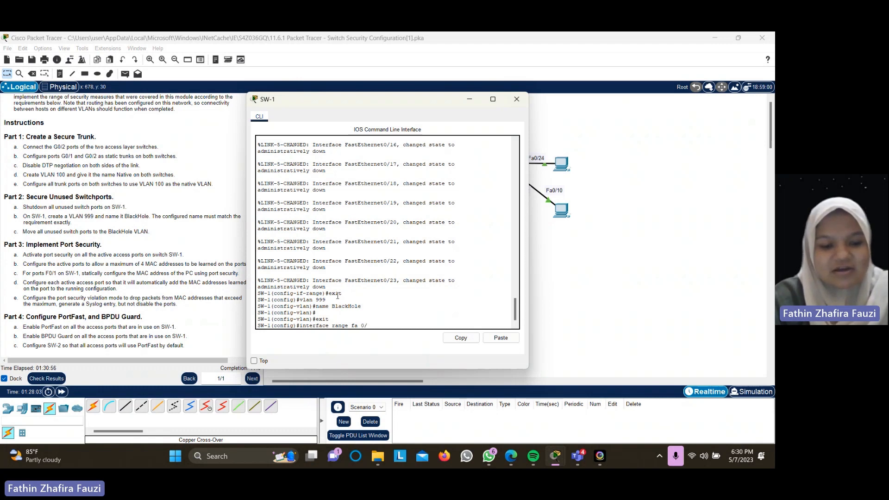
{"action": "type", "text": "3-9,"}
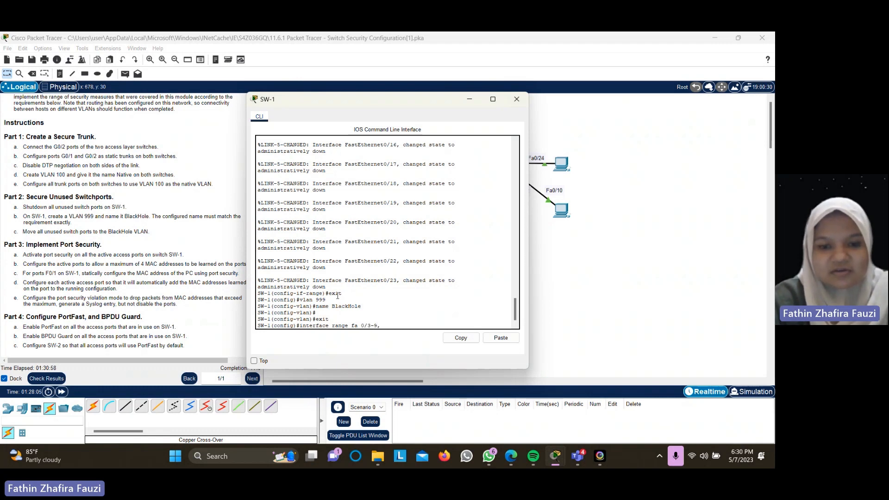
{"action": "type", "text": " fa"}
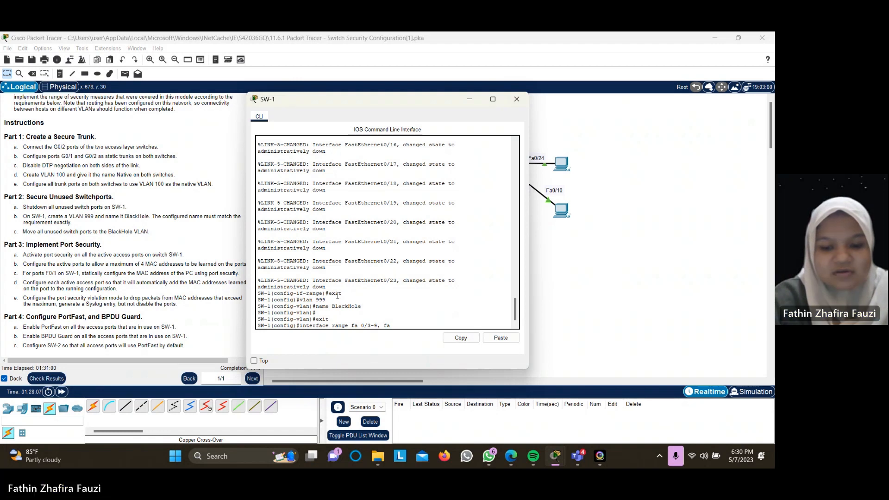
{"action": "type", "text": " 0/"}
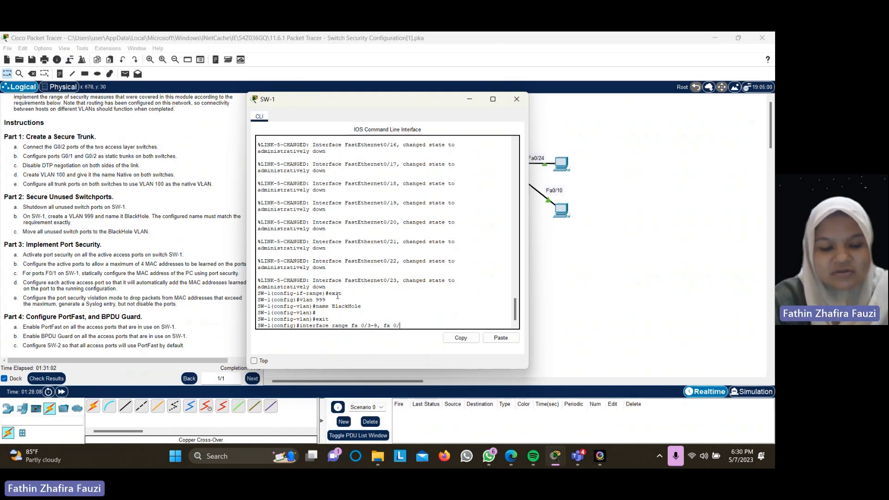
{"action": "type", "text": "11-23"}
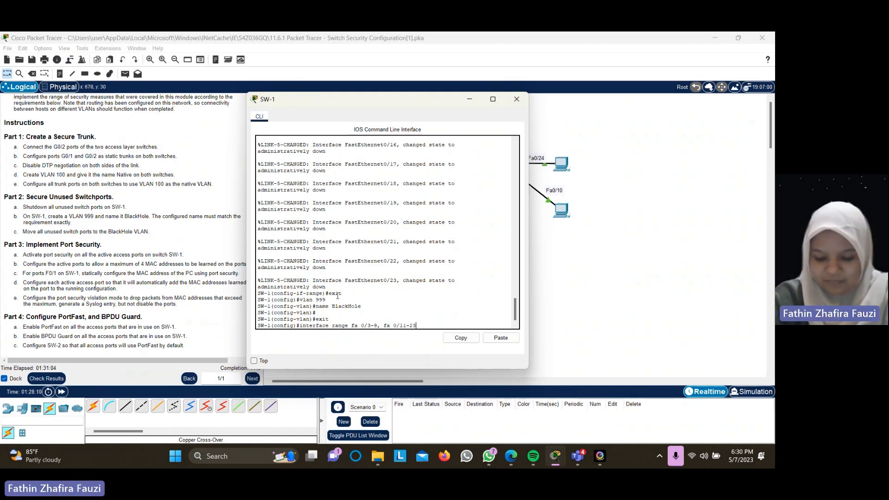
{"action": "key", "text": "Return"}
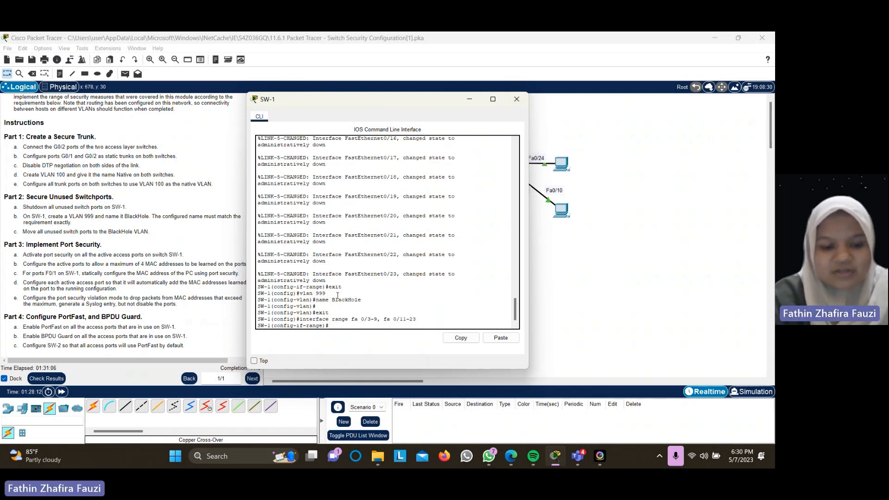
Step: Move SW-1's selected unused ports into the BlackHole VLAN with switchport access vlan 999
{"action": "type", "text": "switchport"}
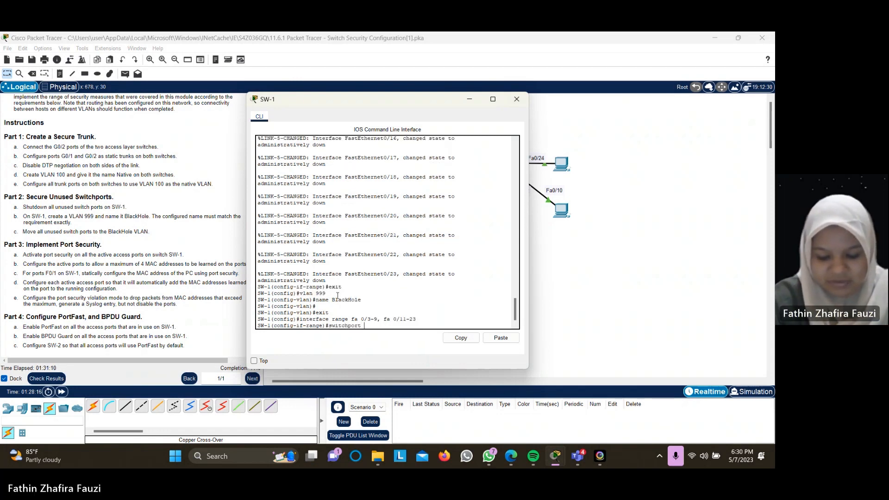
{"action": "type", "text": " access "}
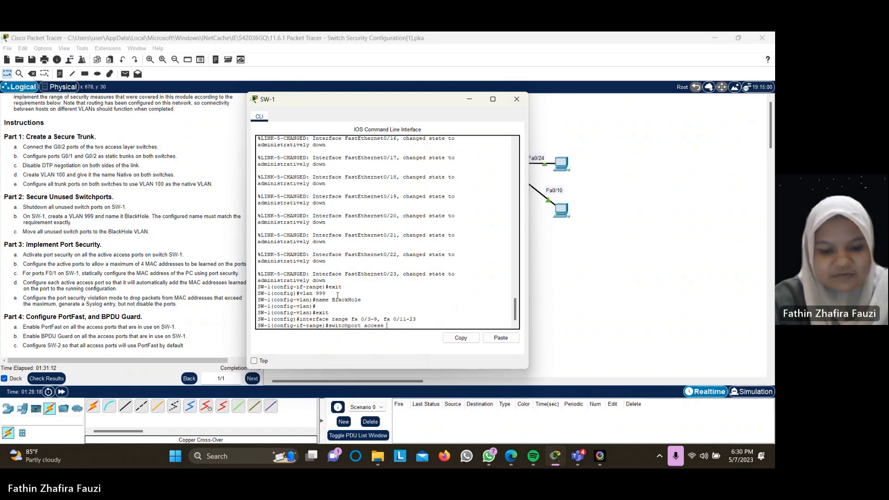
{"action": "type", "text": "vlan 999"}
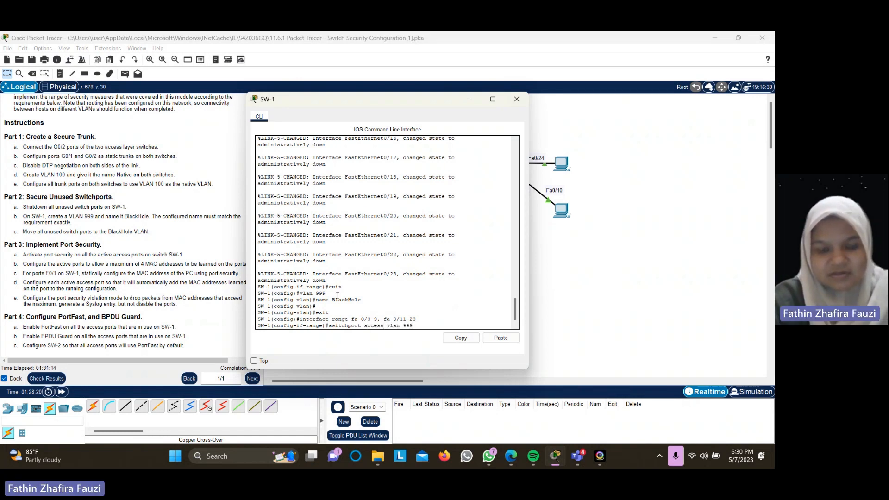
{"action": "key", "text": "Return"}
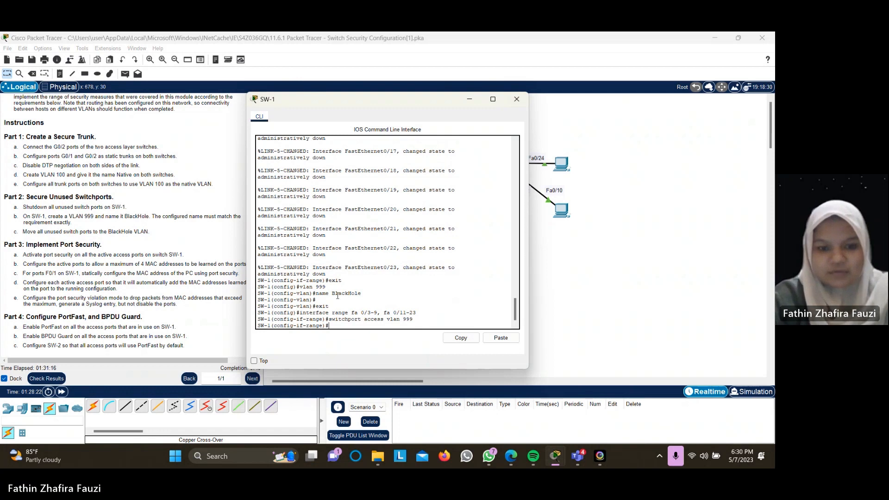
Step: Leave configuration mode on SW-1 and review its VLAN port assignments with show vlan brief
{"action": "type", "text": "e"}
{"action": "type", "text": "nd"}
{"action": "key", "text": "Return"}
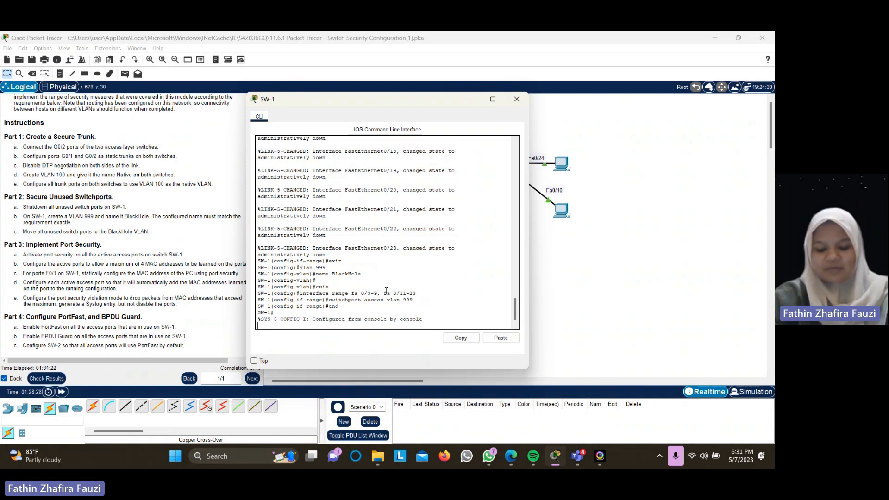
{"action": "type", "text": "show"}
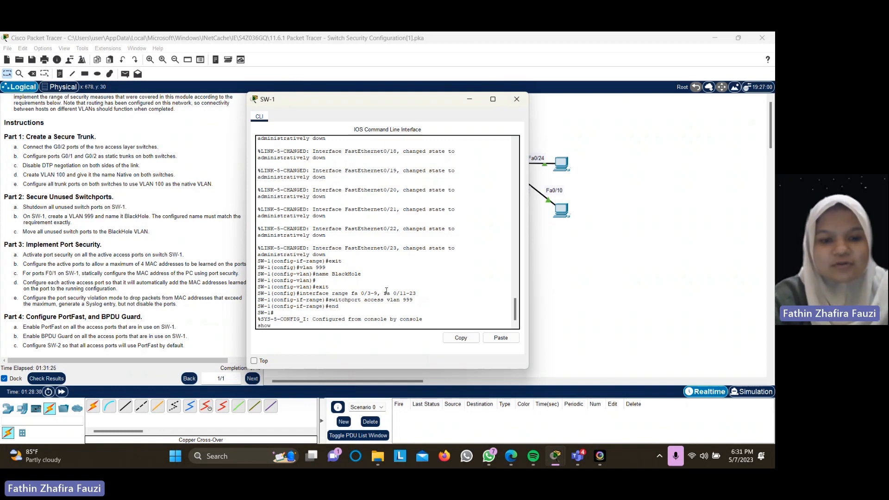
{"action": "key", "text": "Return"}
{"action": "type", "text": "show"}
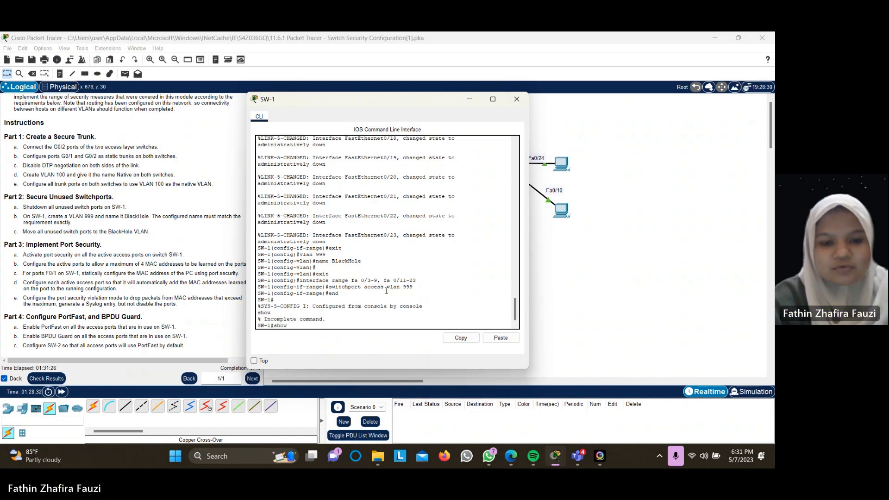
{"action": "type", "text": " vlan "}
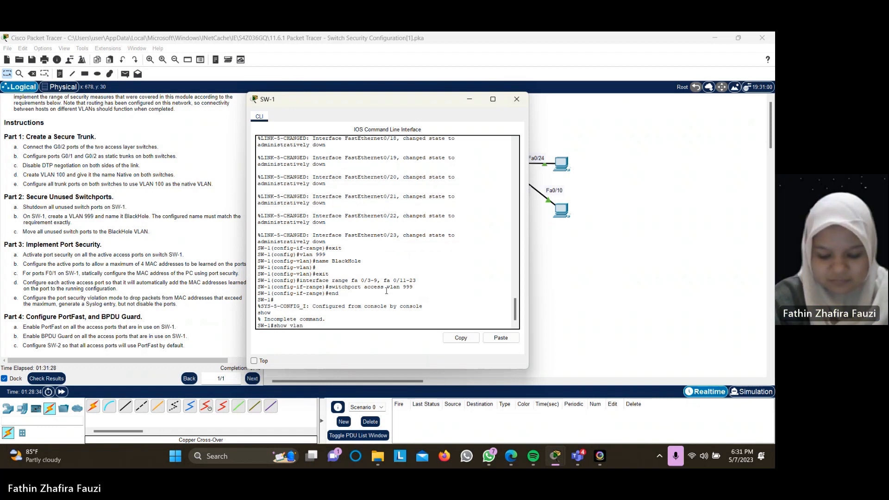
{"action": "type", "text": "brief"}
{"action": "key", "text": "Return"}
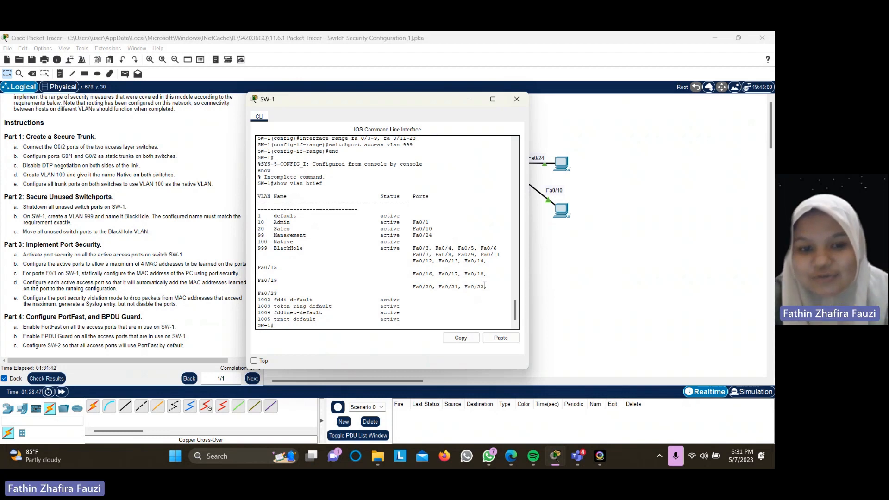
{"action": "scroll", "coordinate": [270, 258], "scroll_direction": "down", "scroll_amount": 1}
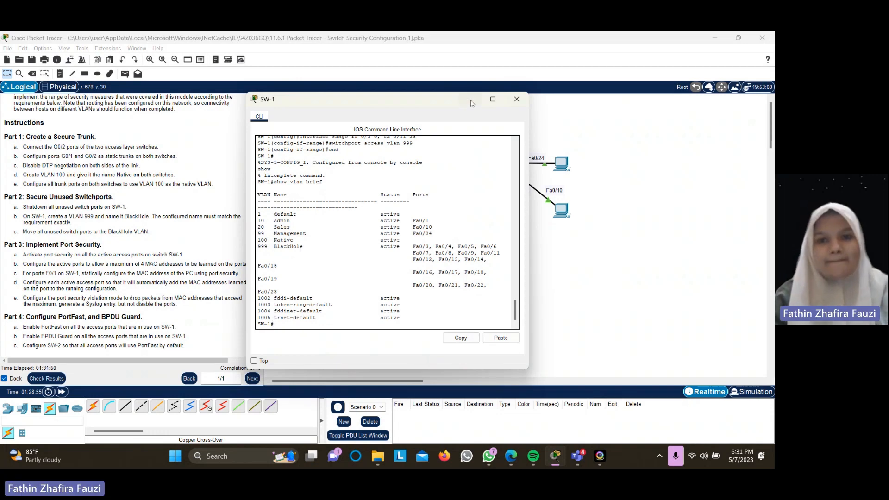
{"action": "left_click", "coordinate": [490, 100]}
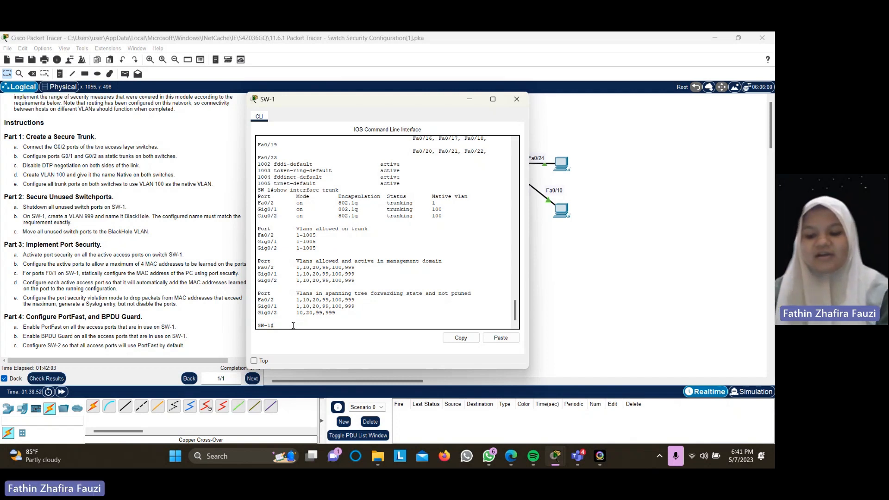
Step: Enter global configuration mode on SW-1 with conf t
{"action": "type", "text": "i"}
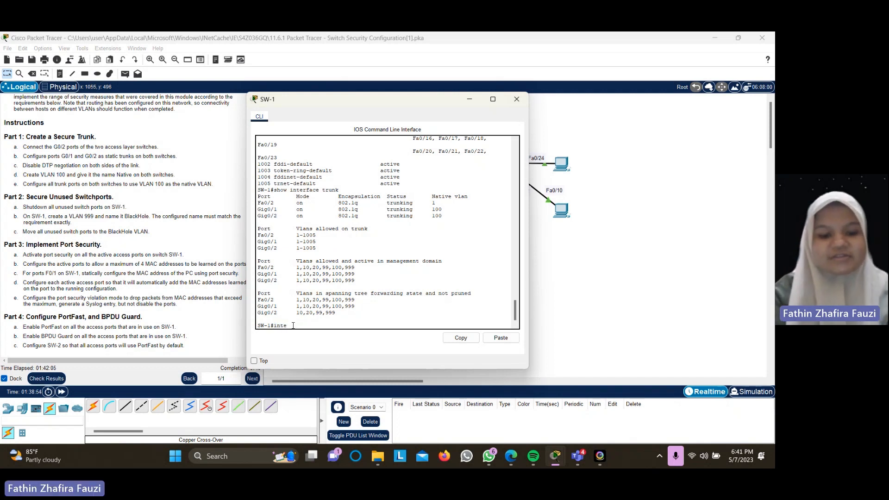
{"action": "key", "text": "BackSpace"}
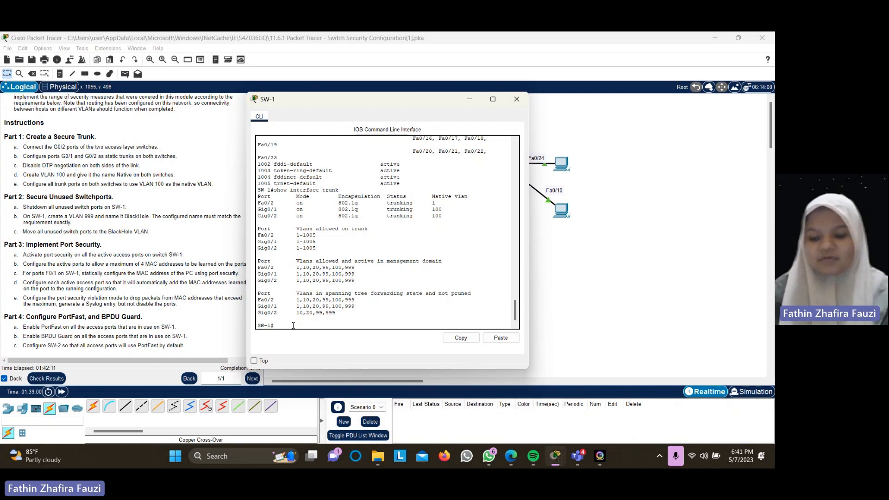
{"action": "type", "text": "conf"}
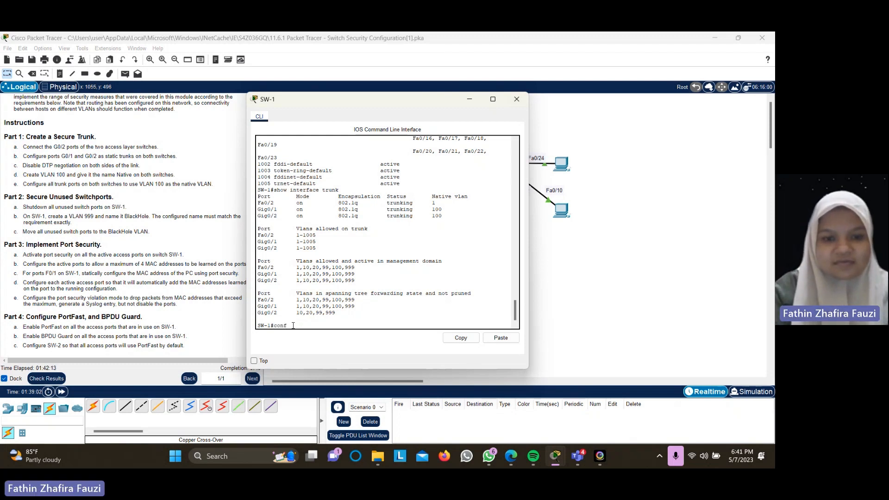
{"action": "type", "text": " t"}
{"action": "key", "text": "Return"}
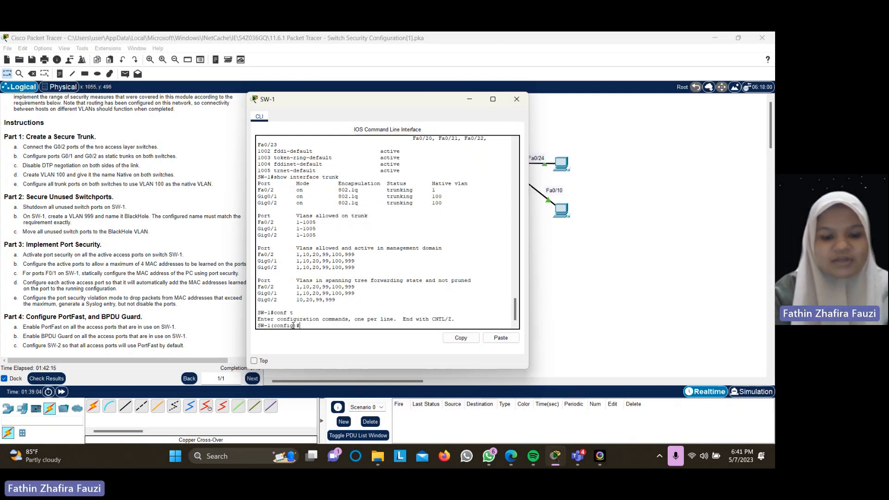
Step: Select SW-1's active access ports for configuration with interface range fa 0/1-2, fa 0/10, fa 0/24
{"action": "type", "text": "interface"}
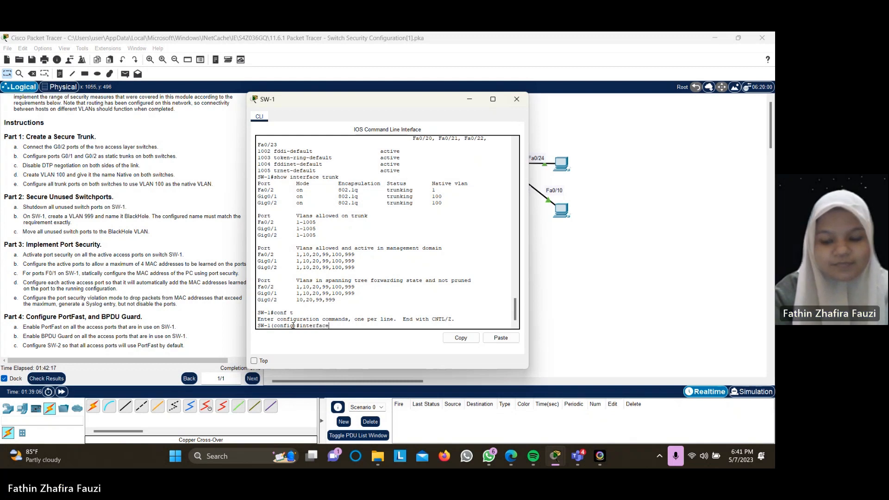
{"action": "type", "text": " ra"}
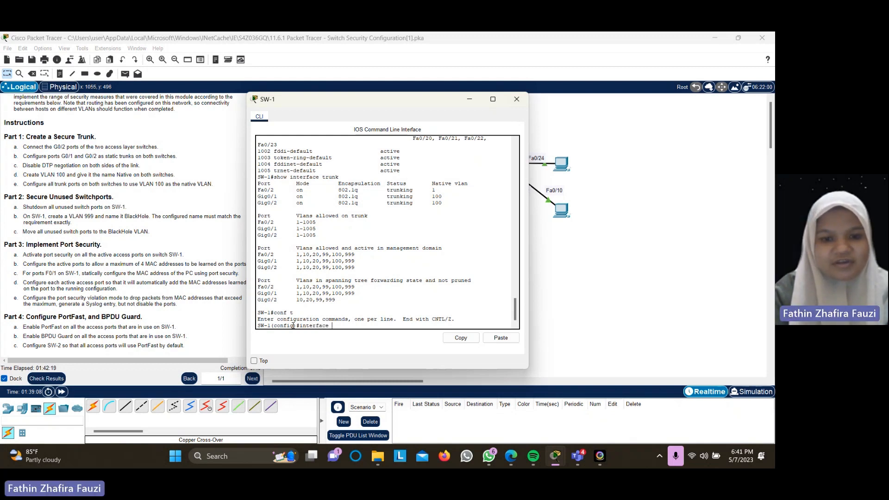
{"action": "type", "text": "nge fa"}
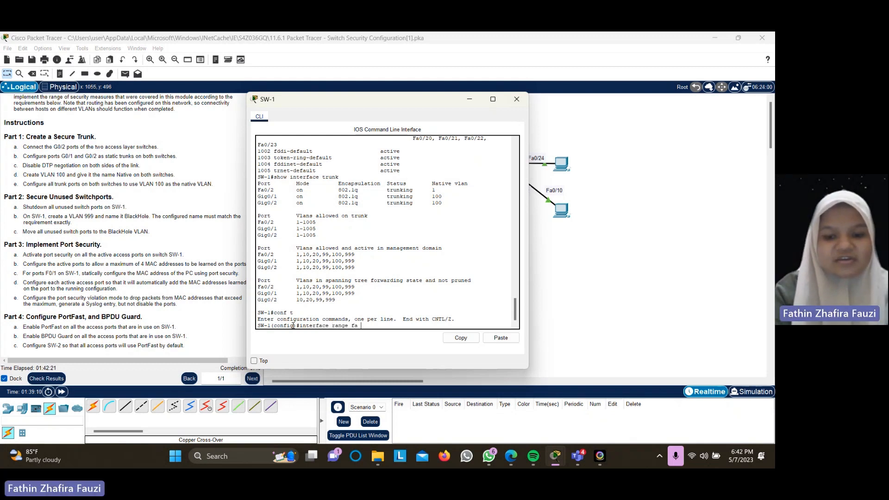
{"action": "type", "text": " 0/1"}
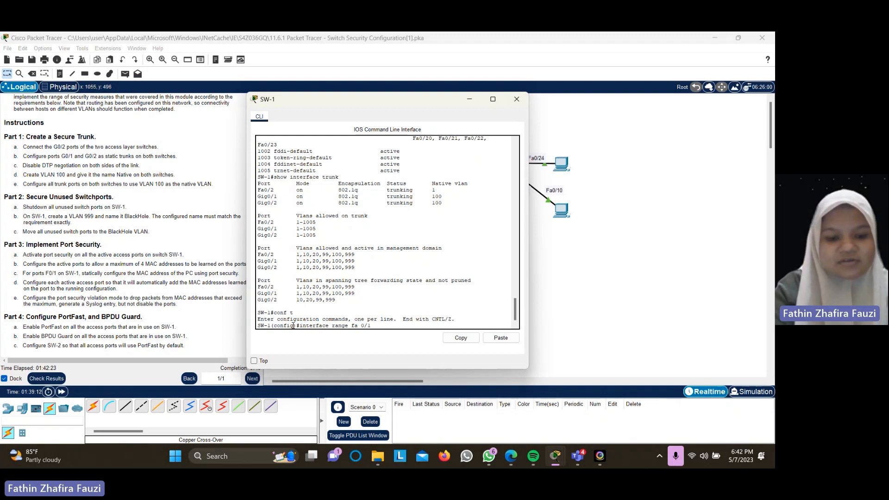
{"action": "type", "text": "-2, fa 0/"}
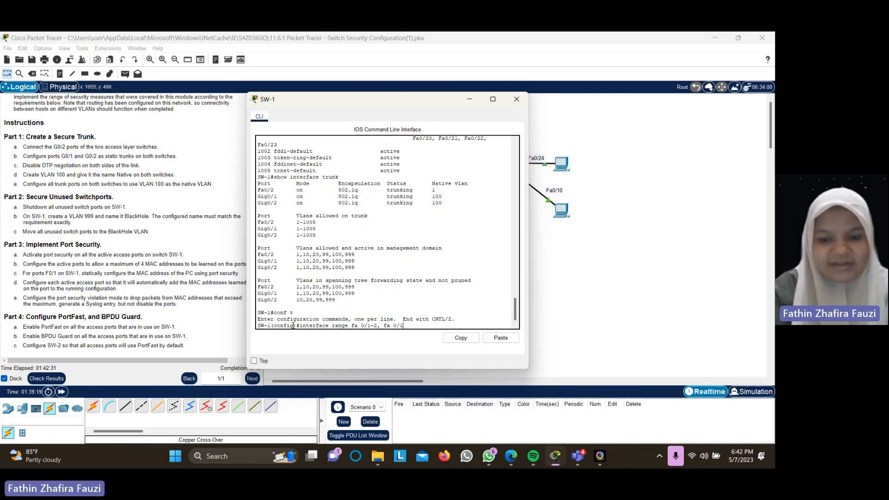
{"action": "type", "text": "10, fa 0"}
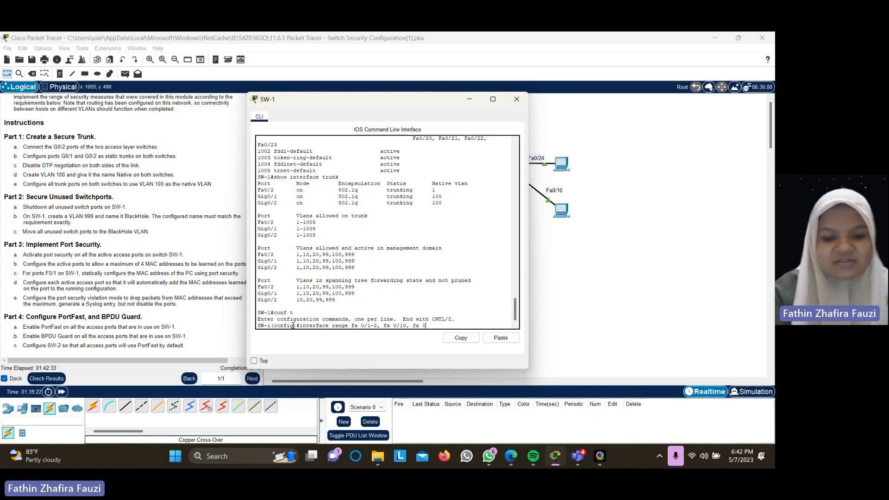
{"action": "type", "text": "/24"}
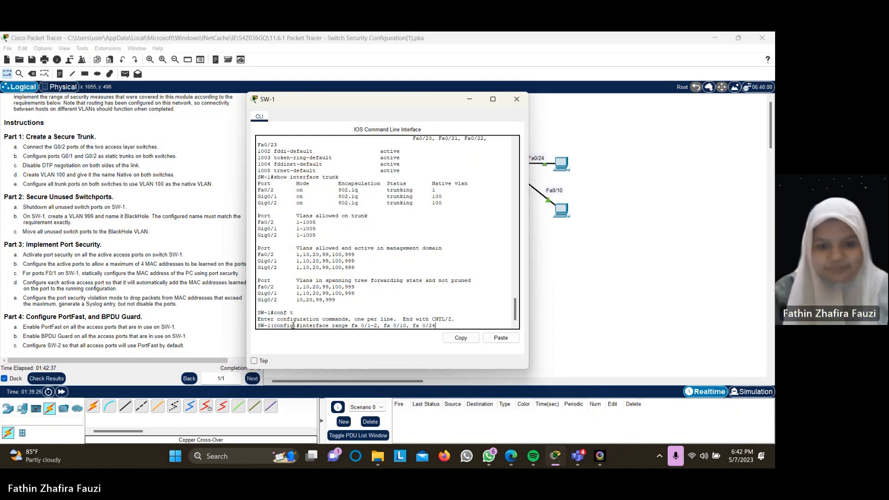
{"action": "key", "text": "Return"}
Step: Set SW-1's selected active ports to access mode with switchport mode access
{"action": "type", "text": "s"}
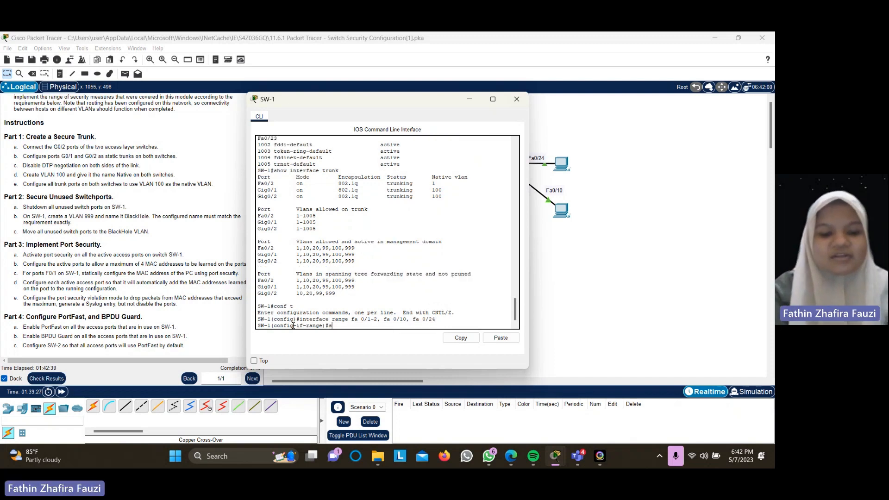
{"action": "type", "text": "witchport m"}
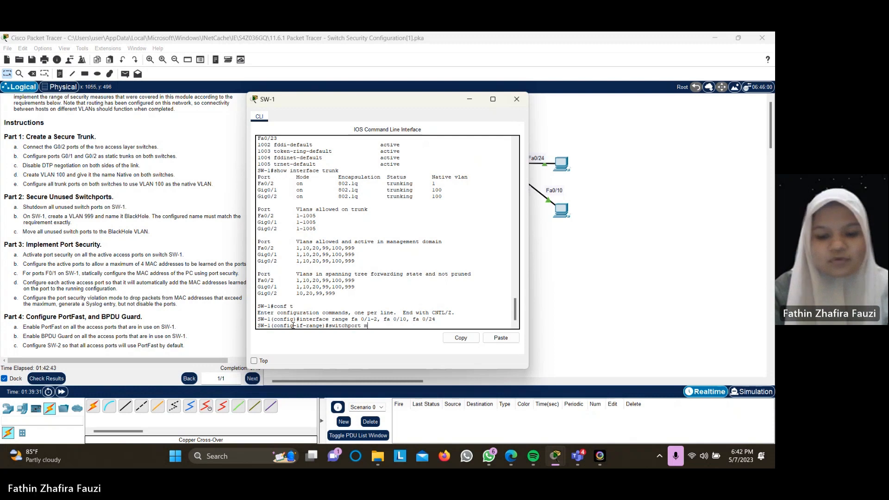
{"action": "type", "text": "ode access"}
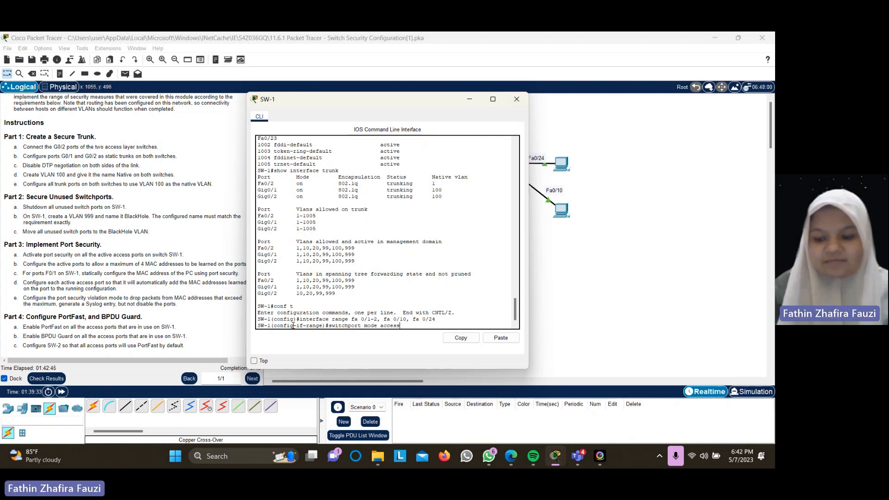
{"action": "key", "text": "Return"}
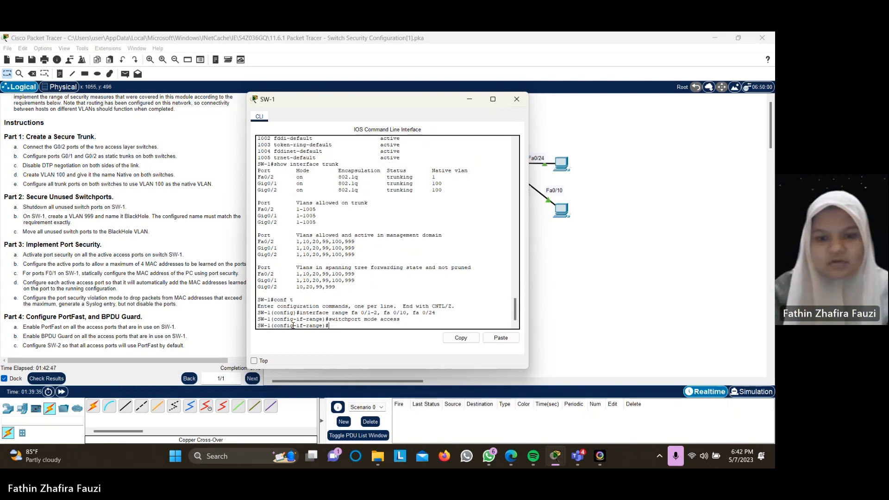
Step: Activate port security on SW-1's selected active ports with switchport port-security
{"action": "type", "text": "swit"}
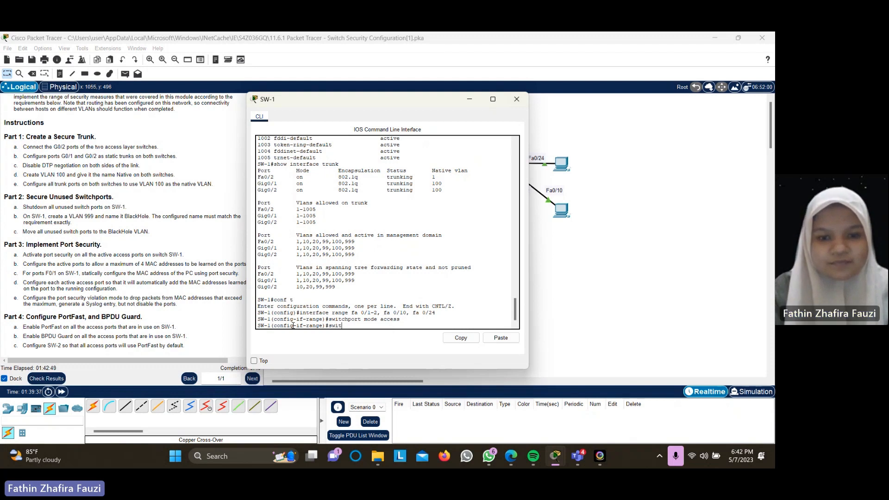
{"action": "type", "text": "chport "}
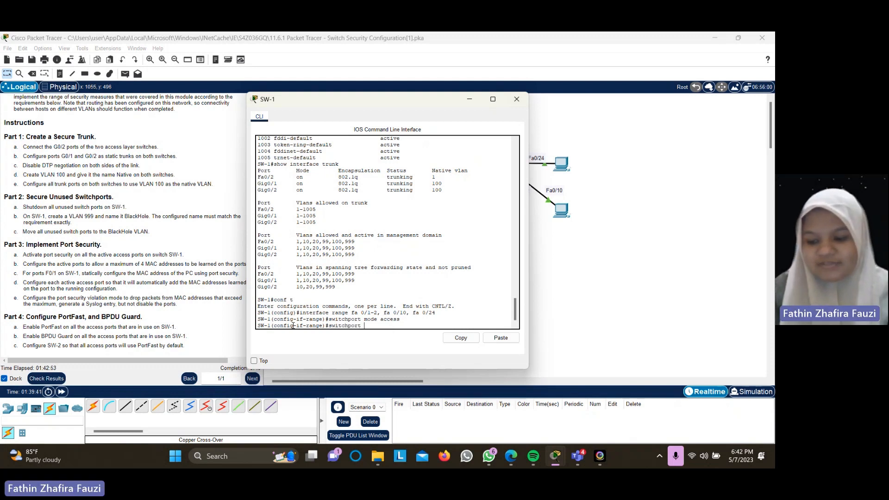
{"action": "type", "text": "po"}
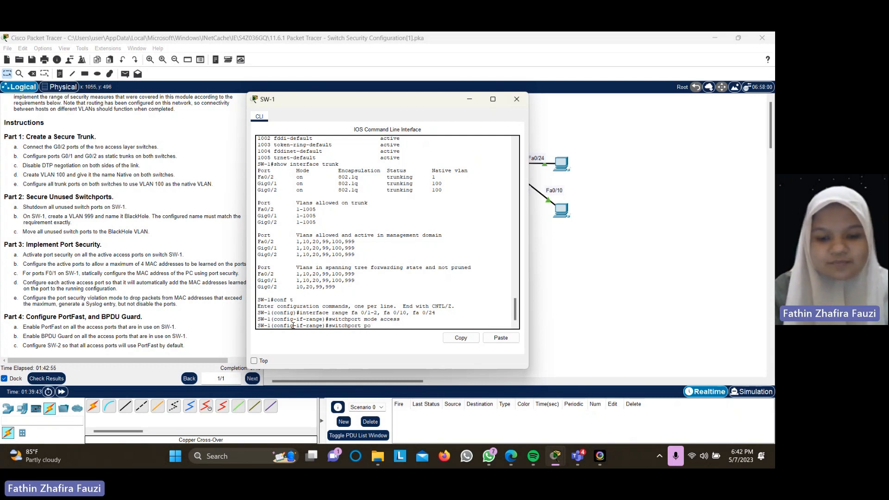
{"action": "type", "text": "trt-secur"}
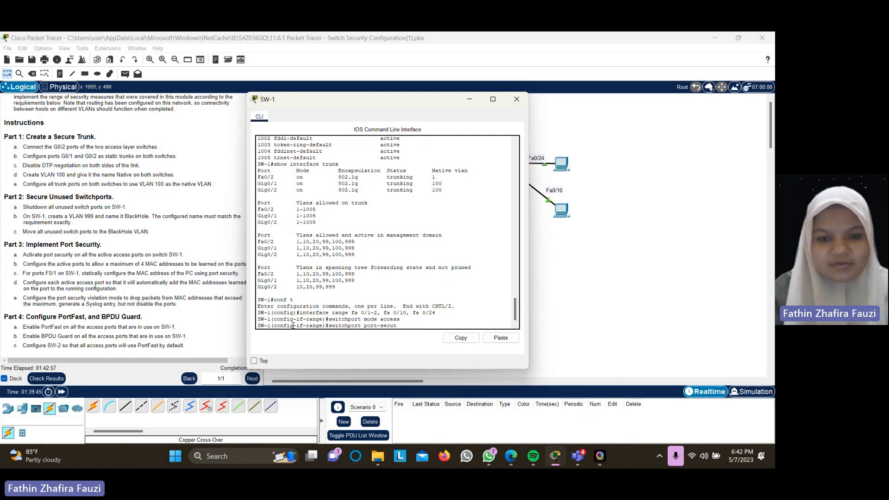
{"action": "type", "text": "ri"}
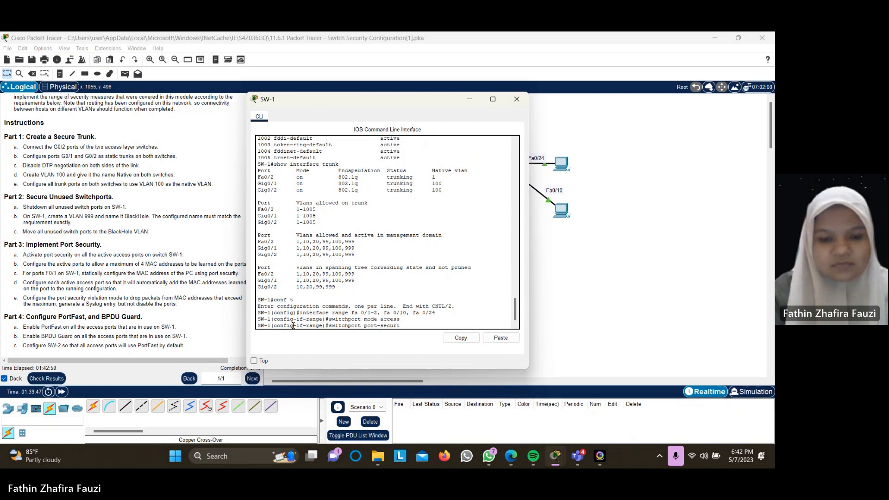
{"action": "type", "text": "ty"}
{"action": "key", "text": "Return"}
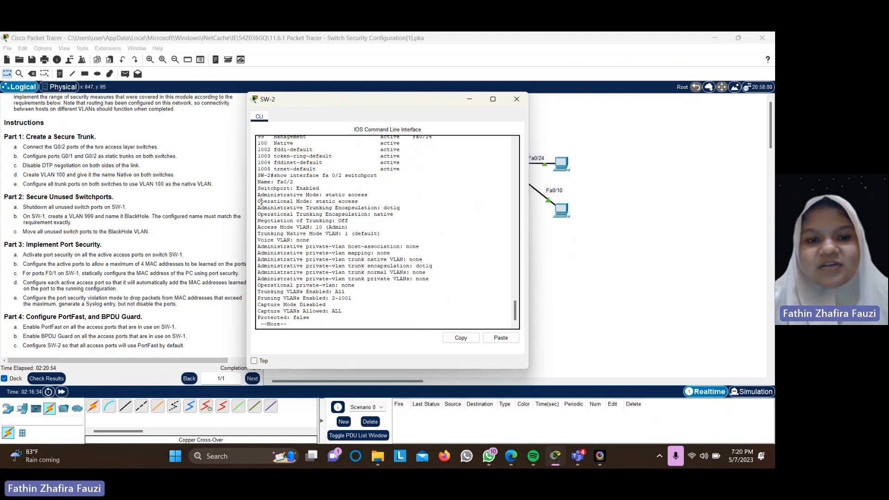
Step: Examine the administrative and operational mode lines for Fa0/2 in SW-2's switchport output
{"action": "left_click_drag", "start_coordinate": [257, 192], "coordinate": [363, 202]}
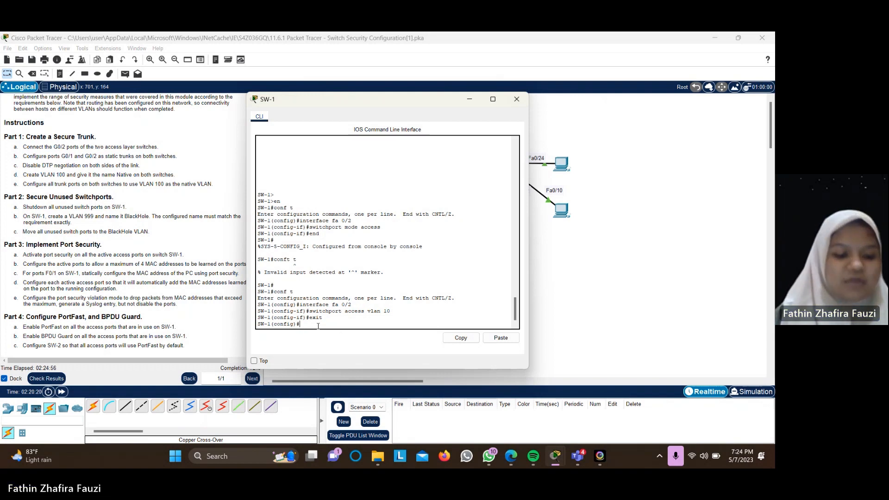
Step: Select SW-1's active access ports again with interface range fa 0/1-2, fa 0/10, fa 0/24
{"action": "type", "text": "interfa"}
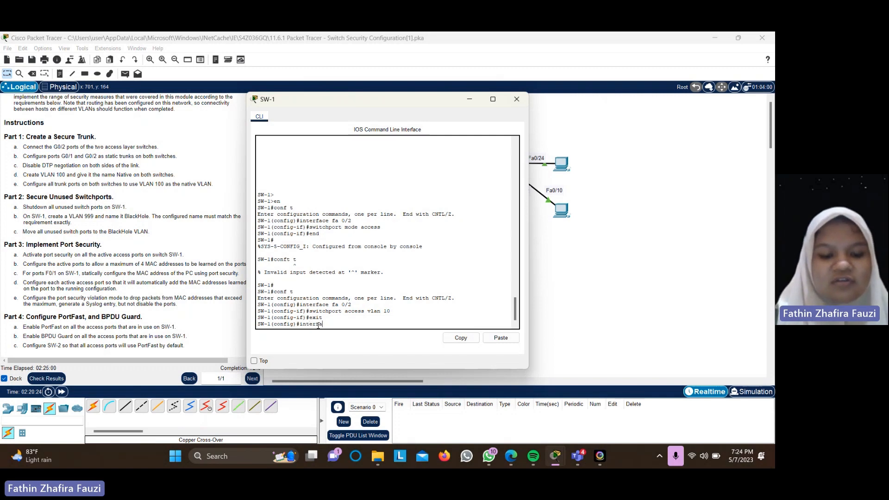
{"action": "type", "text": "ce range"}
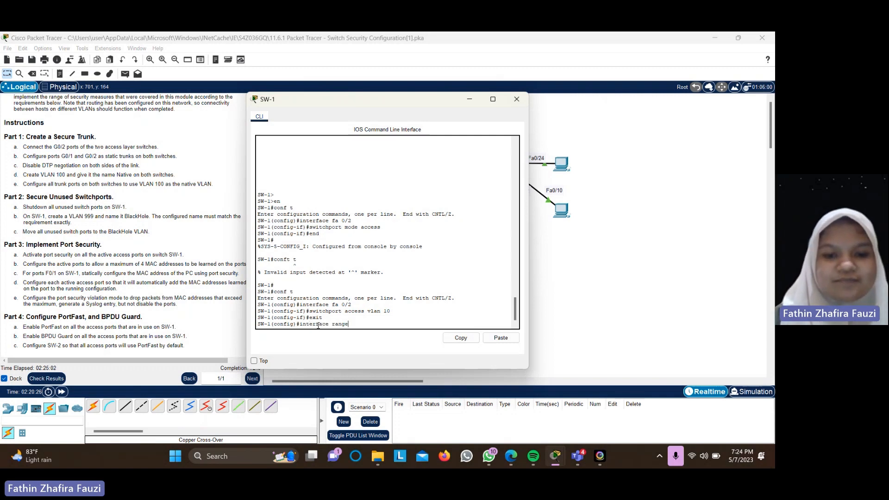
{"action": "type", "text": " fa "}
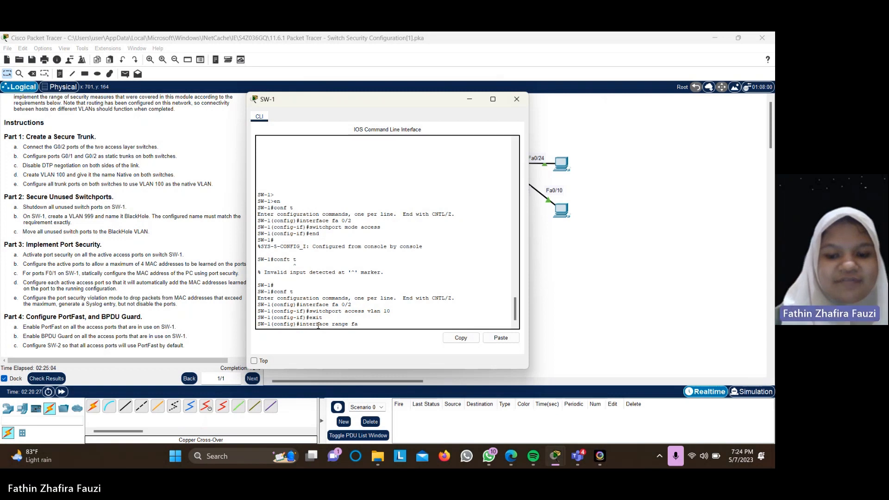
{"action": "type", "text": "0/"}
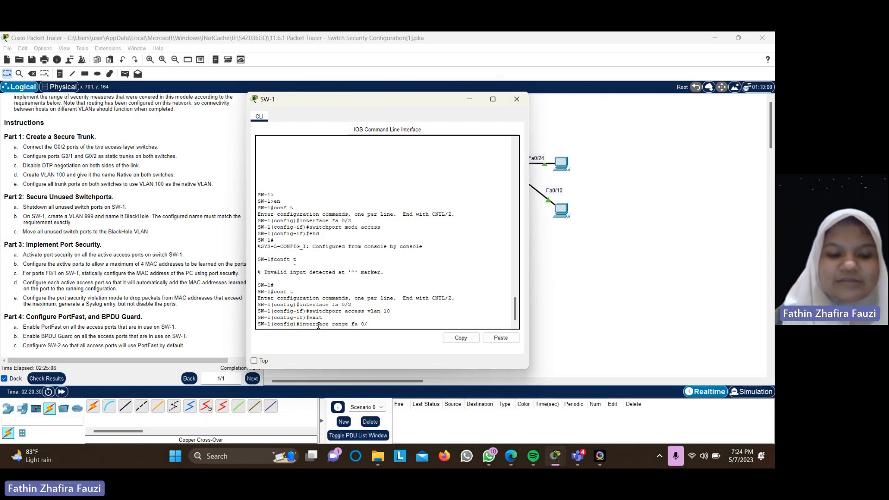
{"action": "type", "text": "1"}
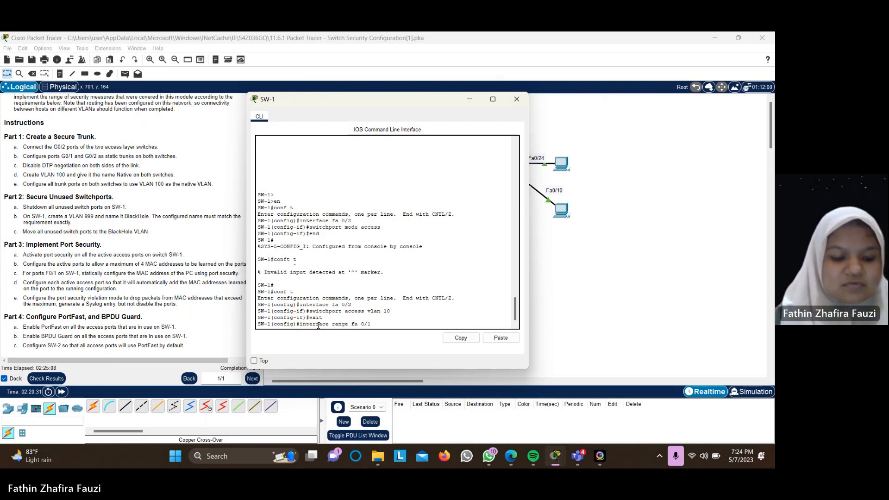
{"action": "type", "text": "-"}
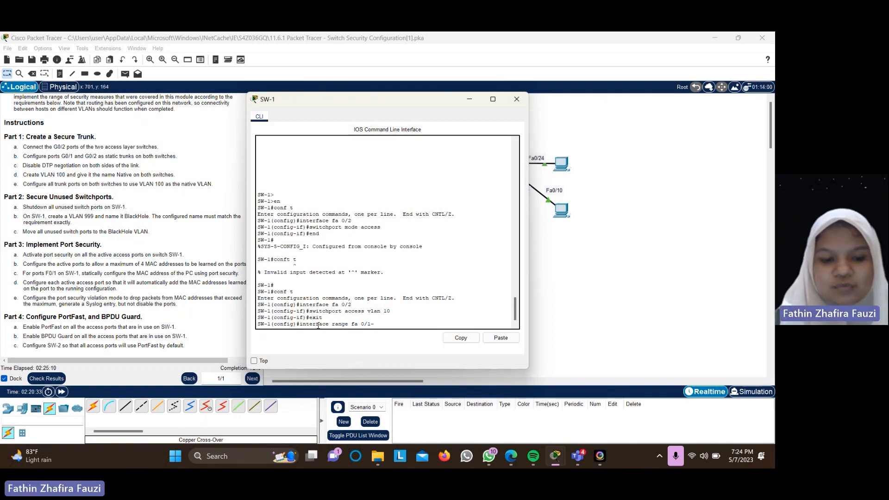
{"action": "type", "text": "2, fa"}
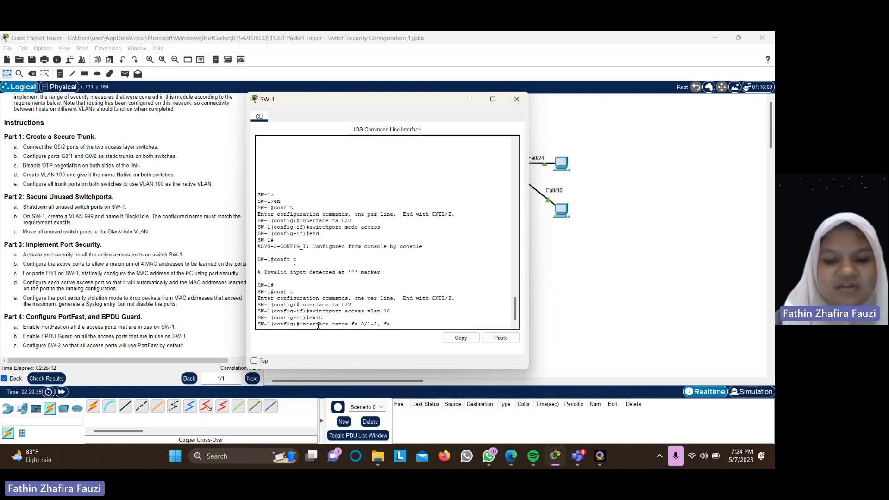
{"action": "type", "text": " 0/"}
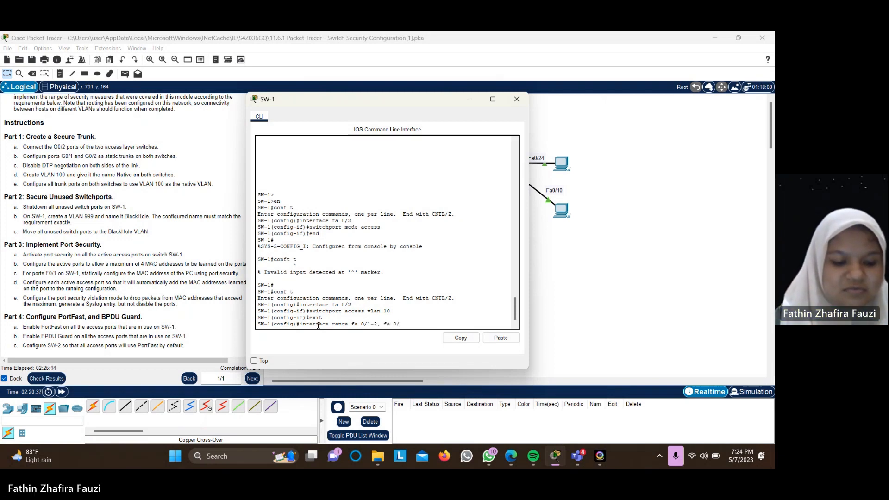
{"action": "type", "text": "10"}
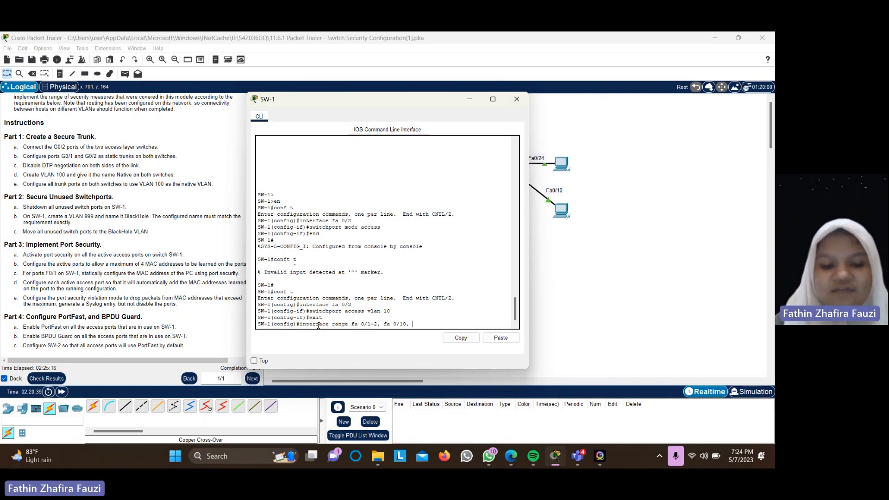
{"action": "type", "text": ", fa 0/2"}
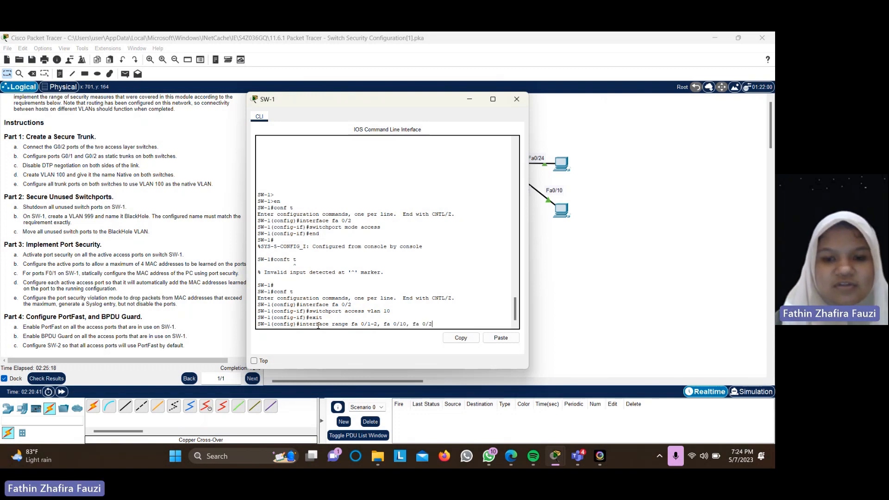
{"action": "type", "text": "4"}
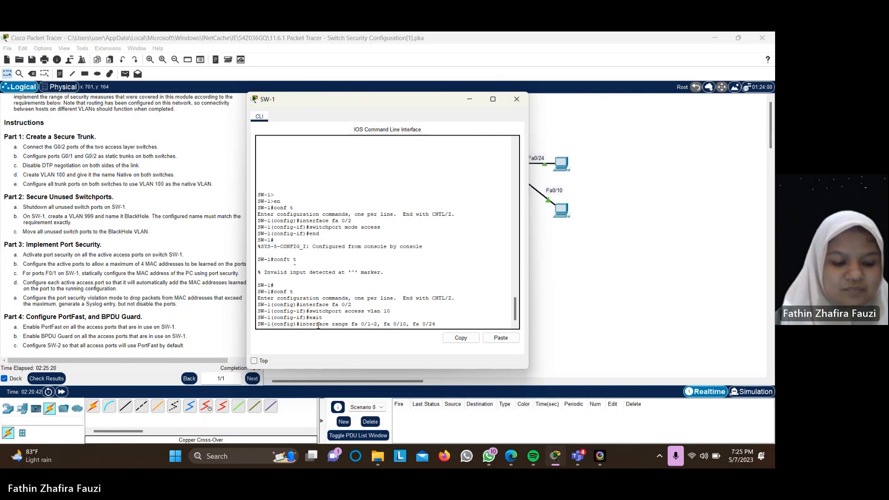
{"action": "key", "text": "Return"}
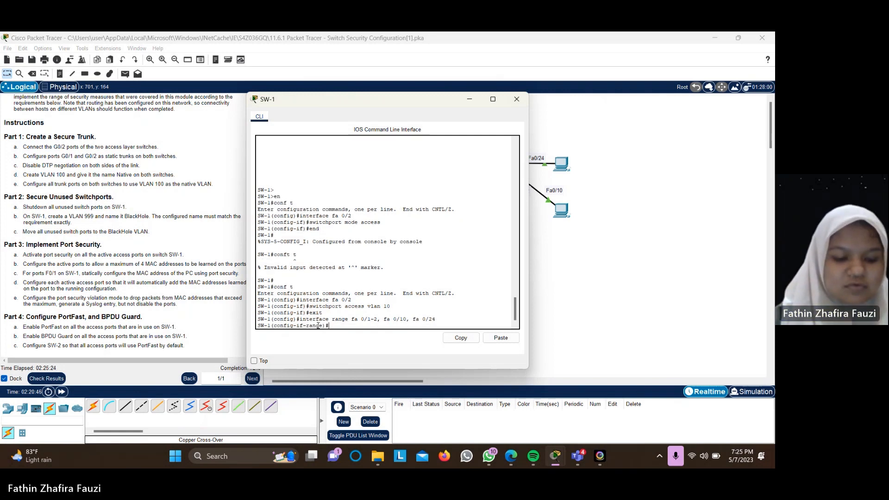
Step: Limit the selected SW-1 ports to 4 learned MAC addresses with switchport port-security maximum 4, and exit the range configuration
{"action": "type", "text": "swit"}
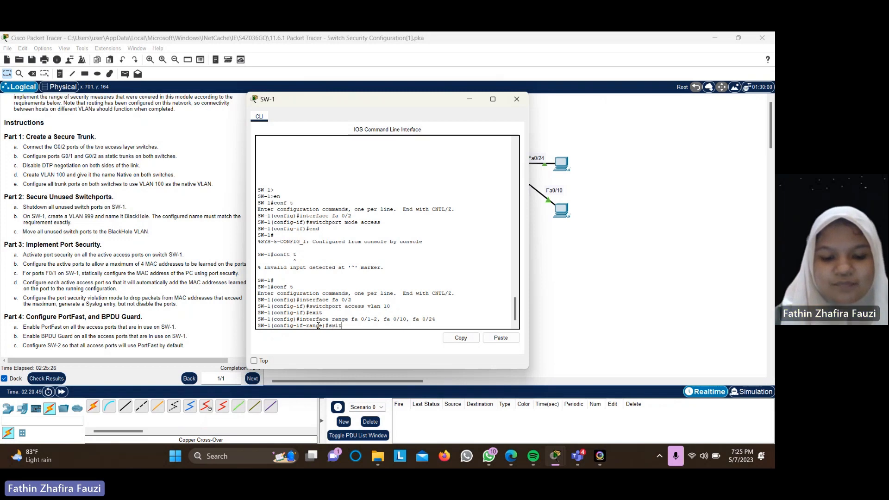
{"action": "type", "text": "chport "}
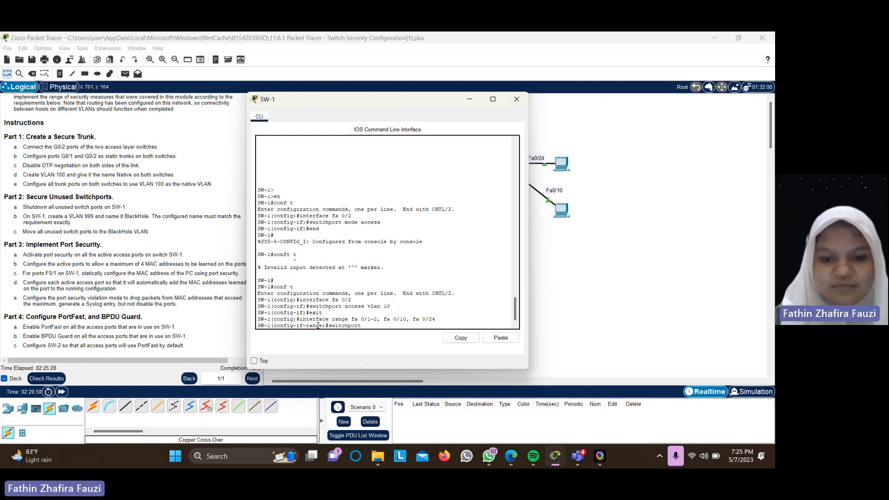
{"action": "type", "text": "port-s"}
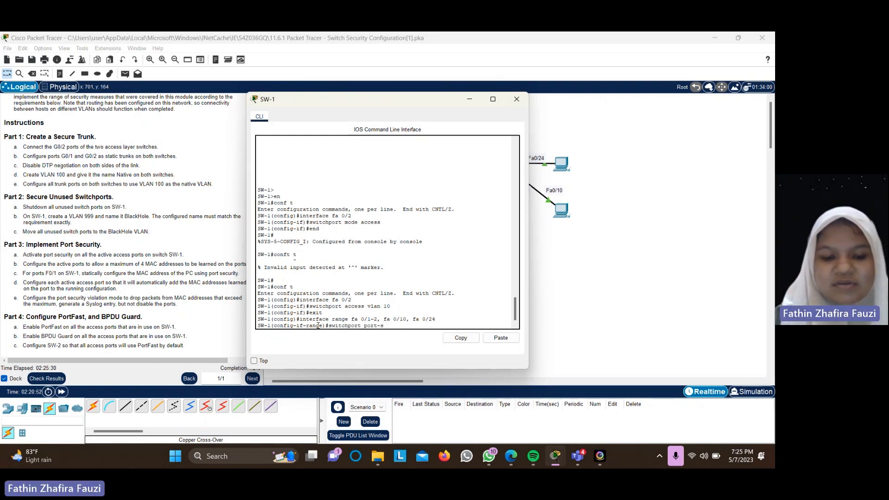
{"action": "type", "text": "ecurity "}
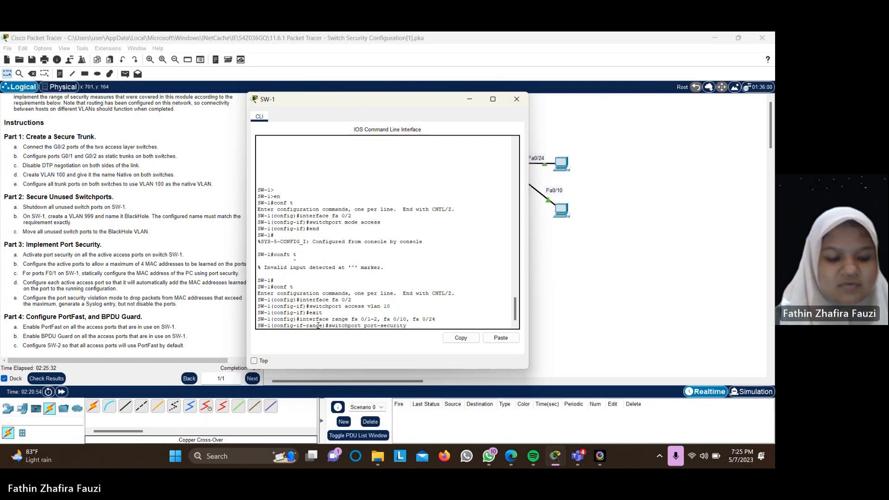
{"action": "type", "text": "maximum "}
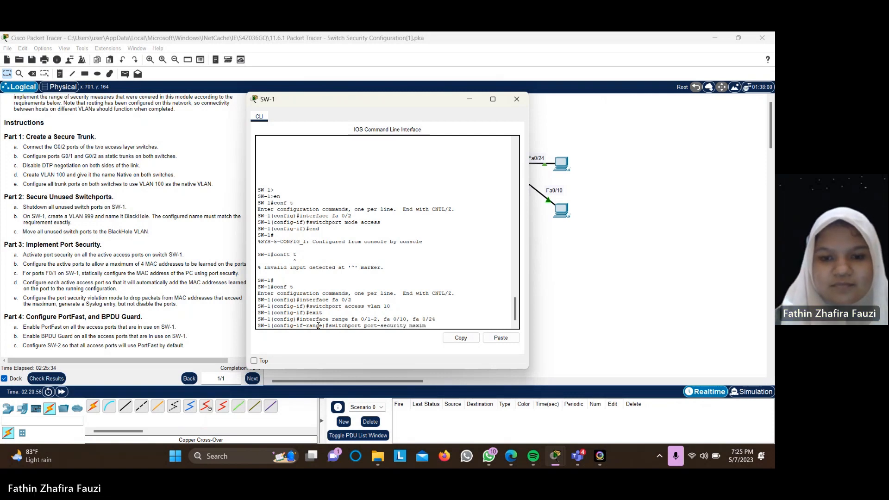
{"action": "type", "text": "4"}
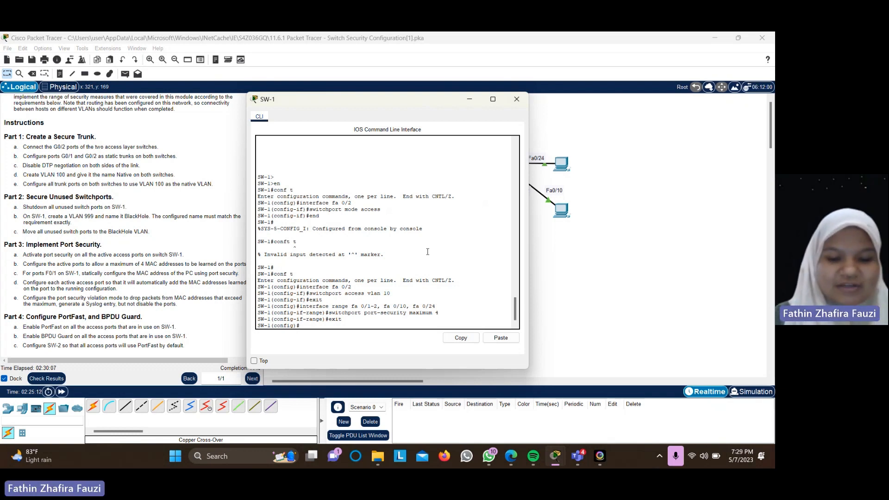
Step: Enter interface configuration for SW-1's port connected to PC1 with interface fa 0/1
{"action": "type", "text": "interface "}
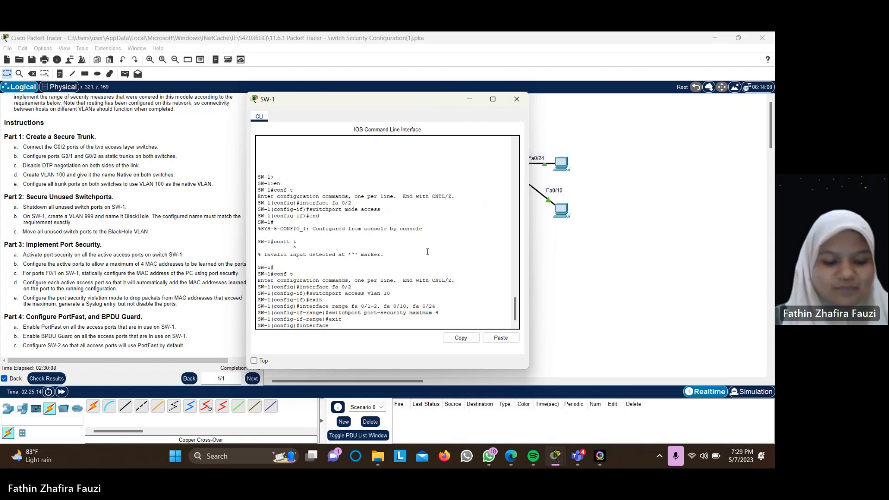
{"action": "type", "text": "fa"}
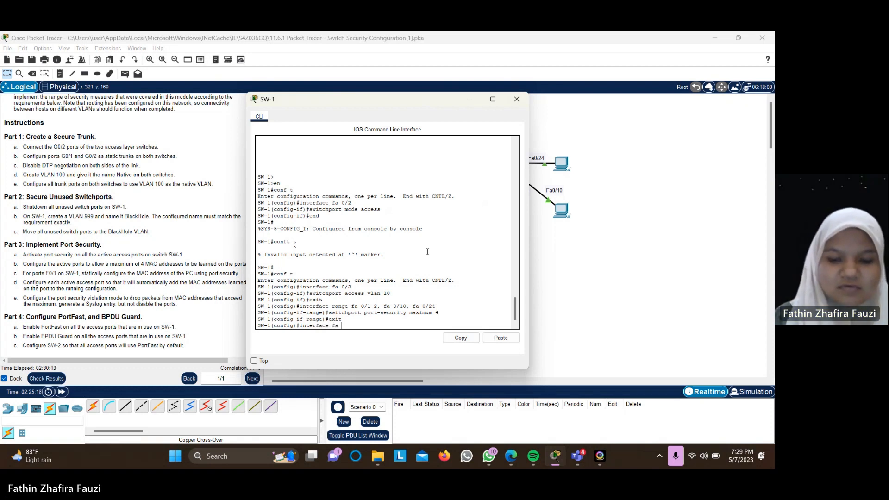
{"action": "type", "text": " 0/1"}
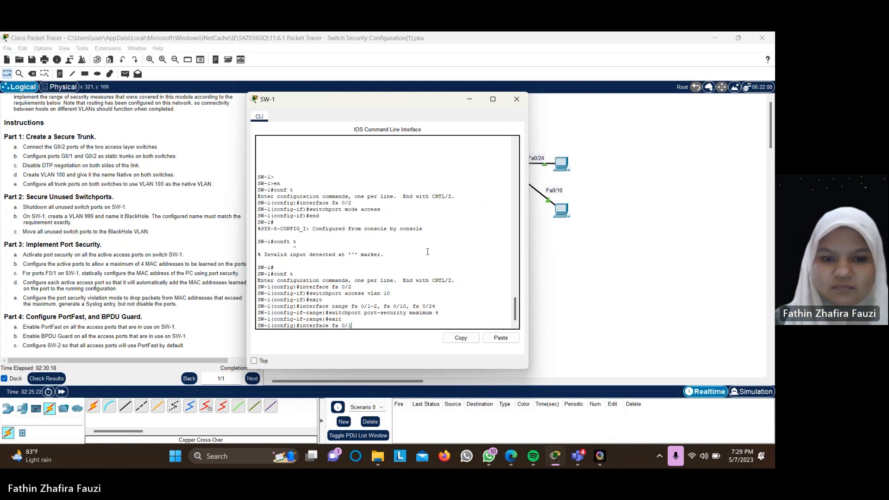
{"action": "key", "text": "Return"}
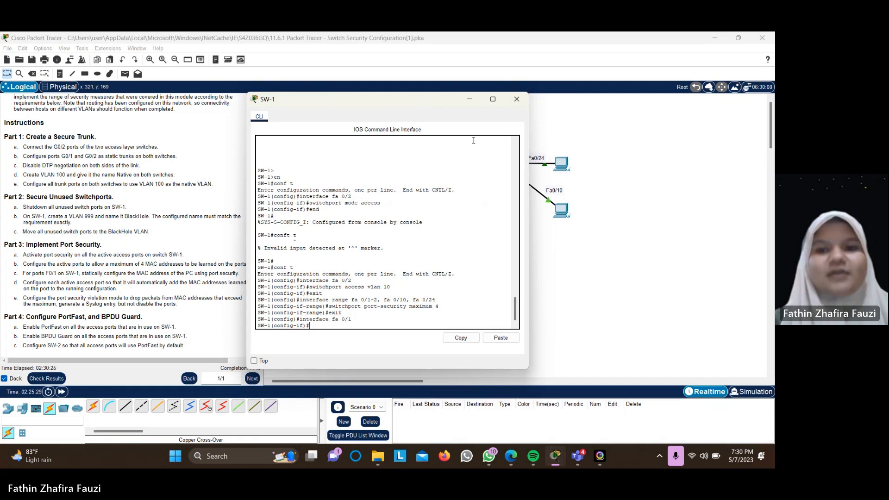
Step: Display the full network configuration of PC1, attached to SW-1's Fa0/1, by running ipconfig /all in its Command Prompt
{"action": "left_click", "coordinate": [470, 98]}
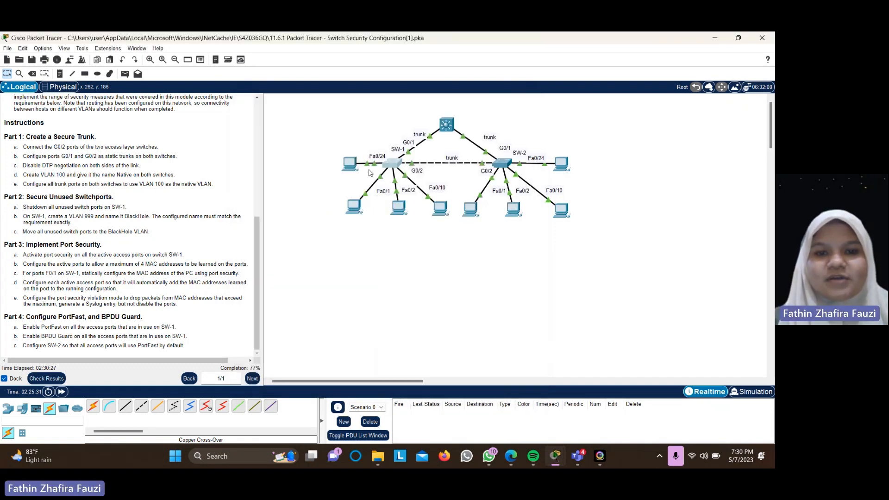
{"action": "left_click", "coordinate": [352, 205]}
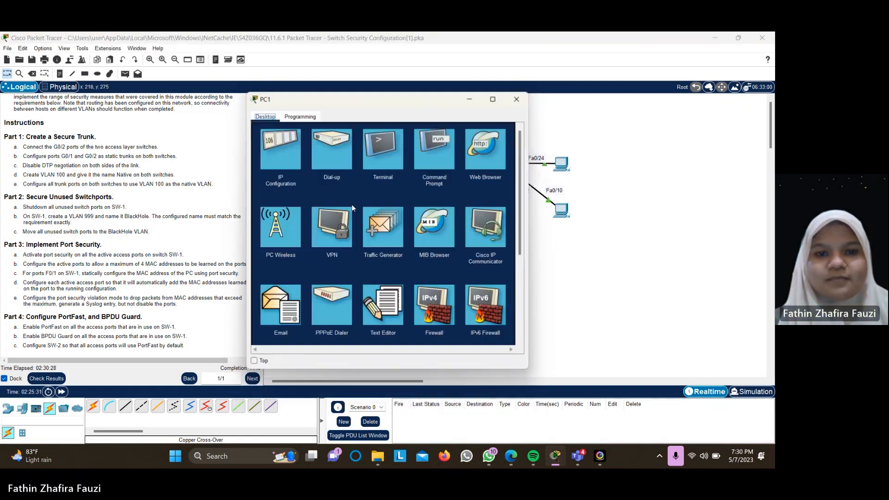
{"action": "left_click", "coordinate": [446, 145]}
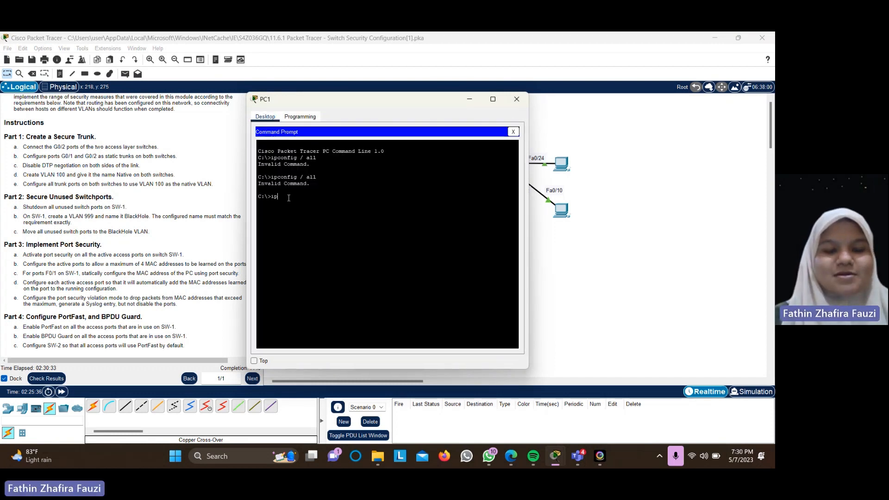
{"action": "type", "text": "ipconfig"}
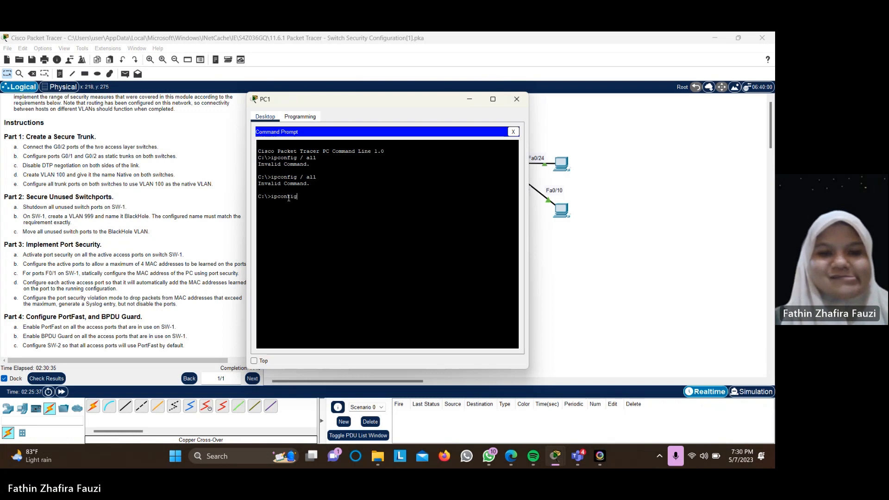
{"action": "type", "text": " /"}
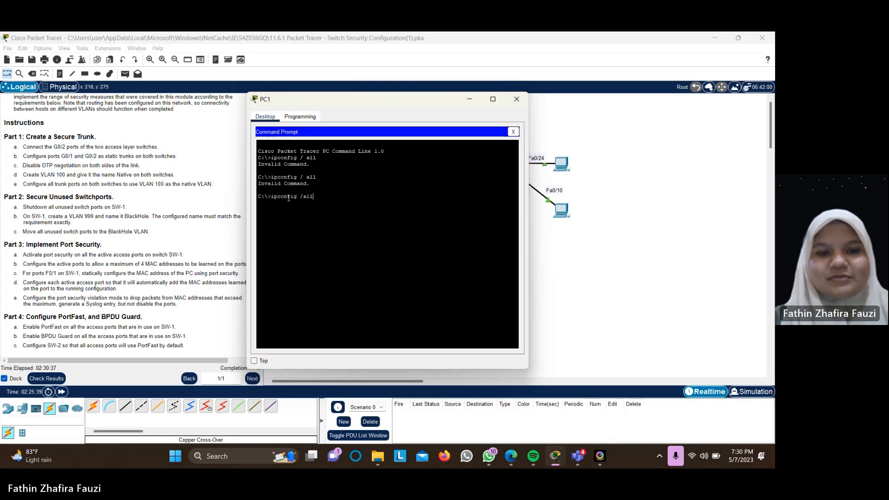
{"action": "type", "text": "all"}
{"action": "key", "text": "Return"}
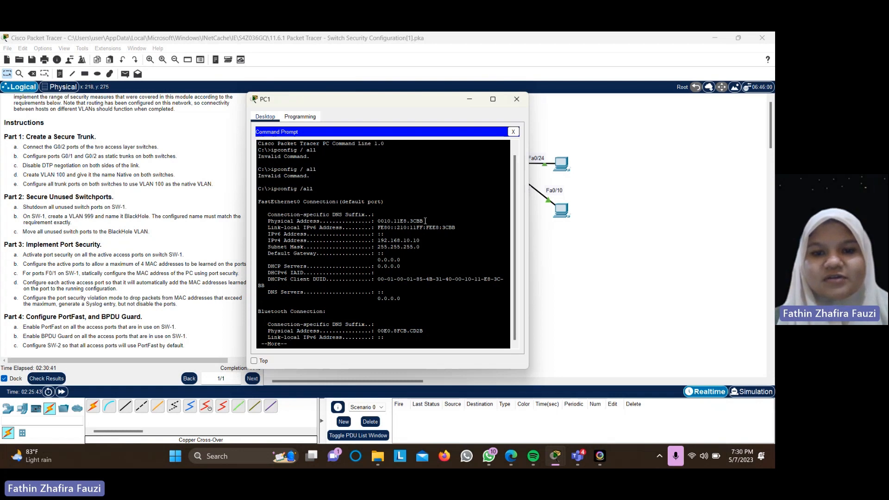
Step: Copy the physical address of PC1's FastEthernet0 connection from the ipconfig output and minimize the PC1 window
{"action": "left_click_drag", "start_coordinate": [425, 221], "coordinate": [378, 225]}
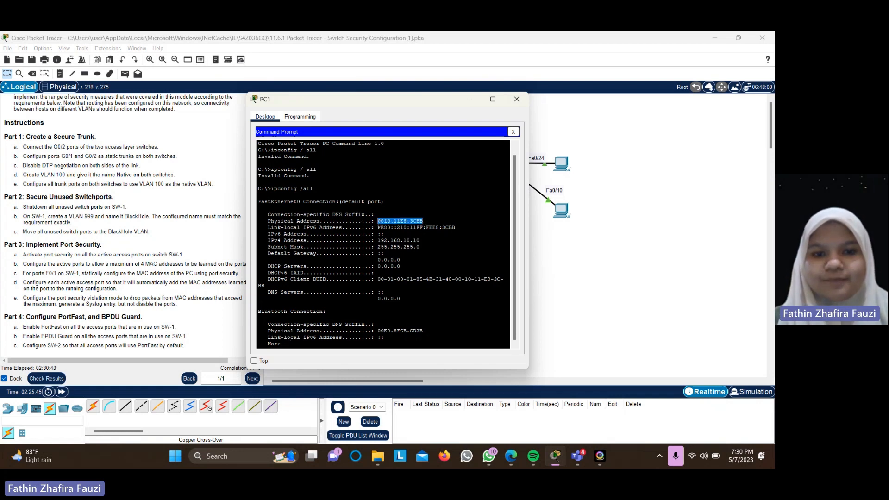
{"action": "right_click", "coordinate": [378, 226]}
{"action": "left_click", "coordinate": [394, 229]}
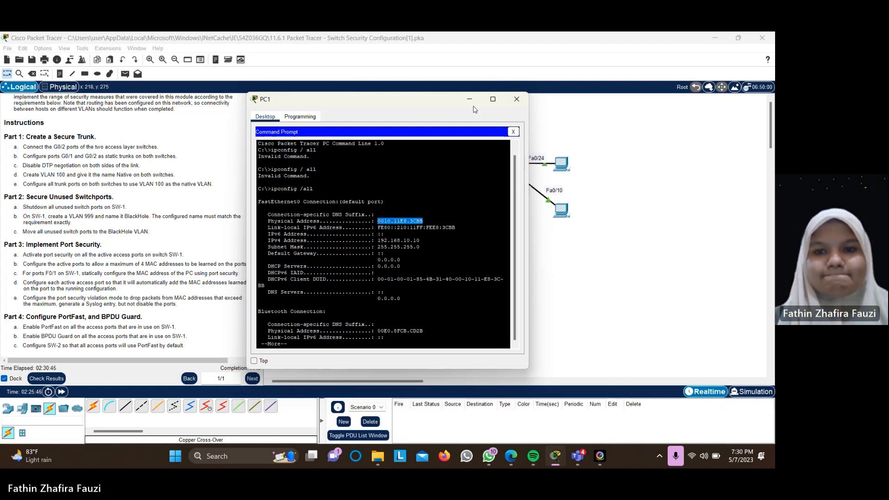
{"action": "left_click", "coordinate": [469, 99]}
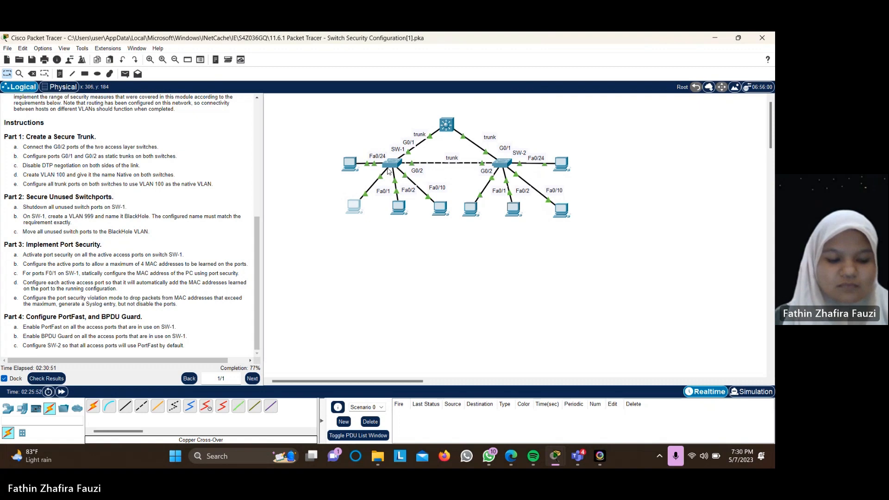
Step: Statically assign PC1's copied MAC address 0010.11E8.3CBB to SW-1's Fa0/1 with switchport port-security mac-address, and exit the interface configuration
{"action": "left_click", "coordinate": [388, 169]}
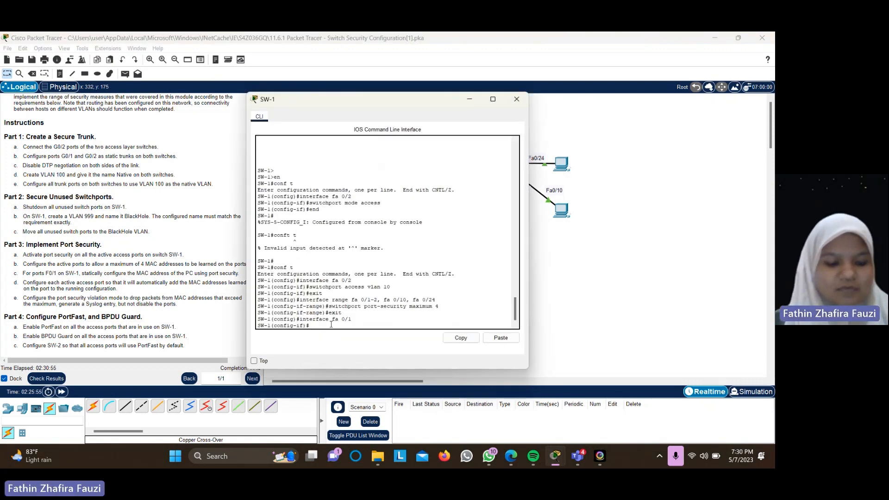
{"action": "type", "text": "switch"}
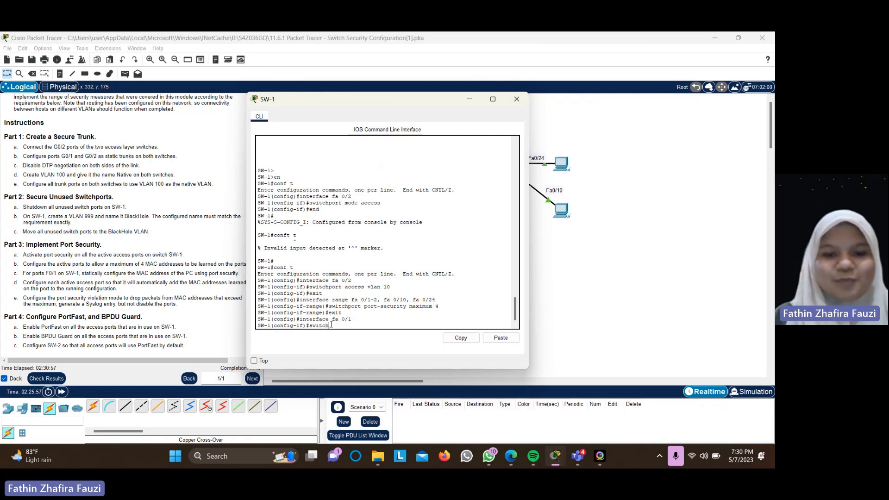
{"action": "type", "text": "port"}
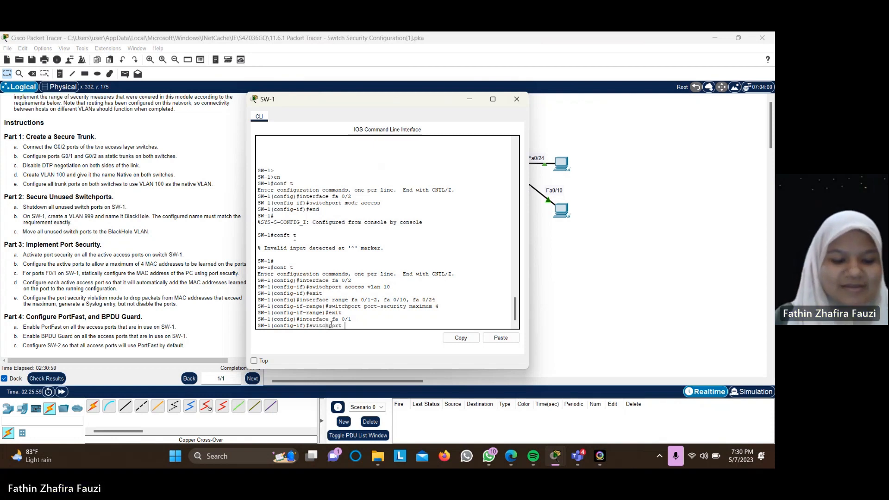
{"action": "type", "text": " port-s"}
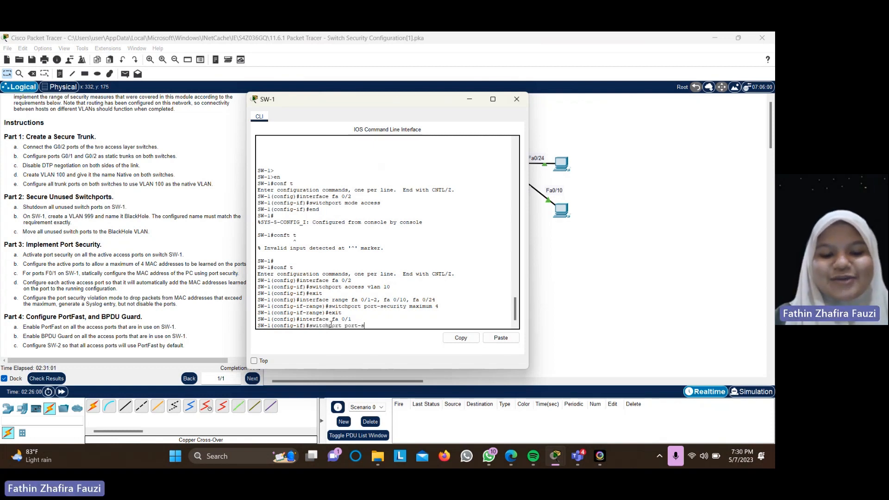
{"action": "type", "text": "ecurity"}
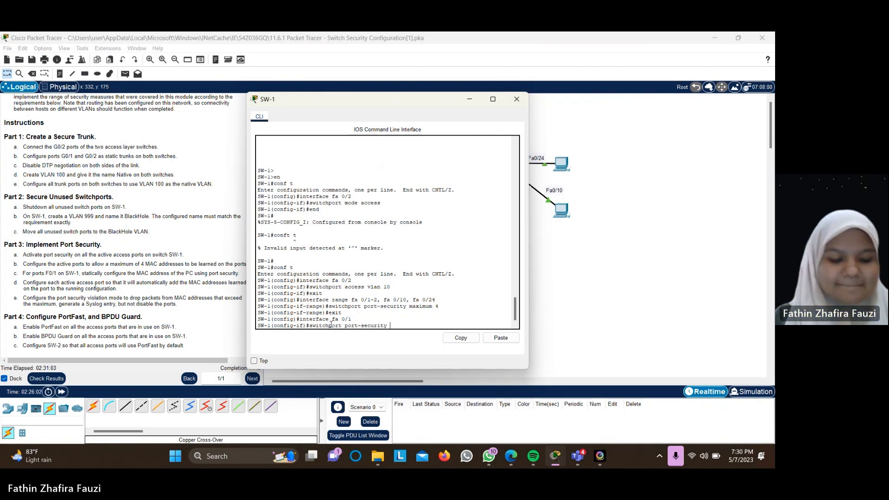
{"action": "type", "text": " ma"}
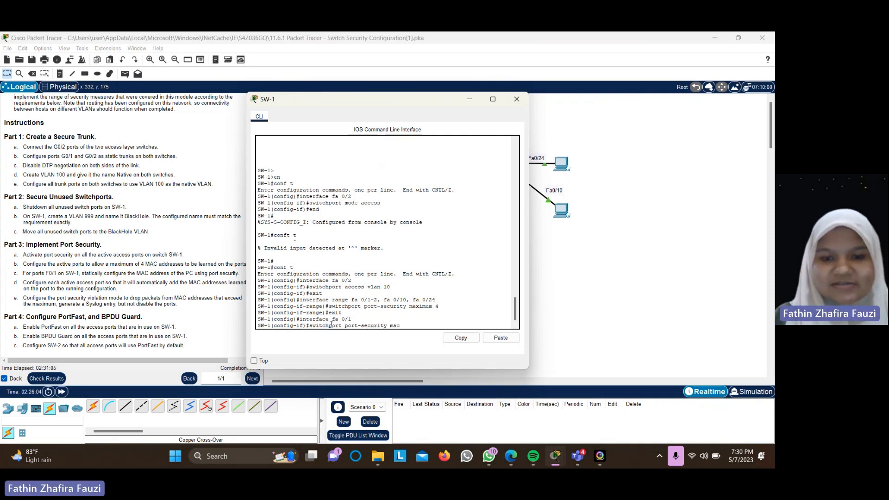
{"action": "type", "text": "c"}
{"action": "key", "text": "BackSpace"}
{"action": "type", "text": "-add"}
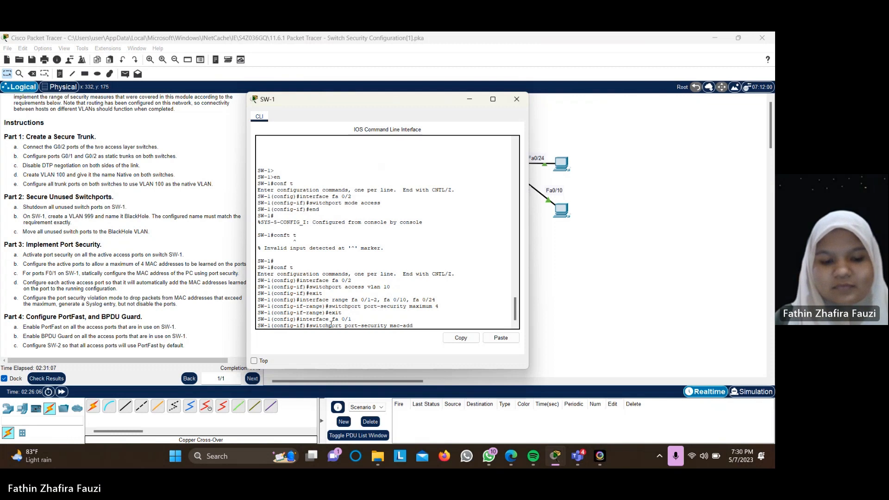
{"action": "type", "text": "ress"}
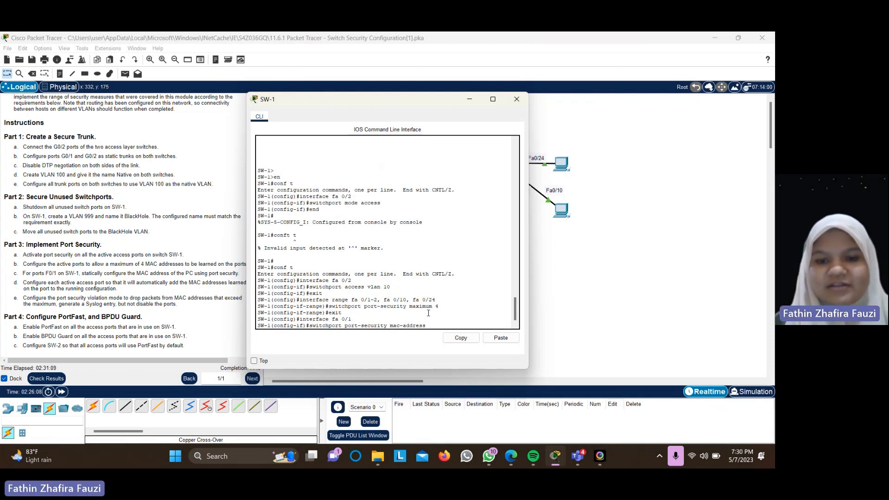
{"action": "left_click", "coordinate": [500, 338]}
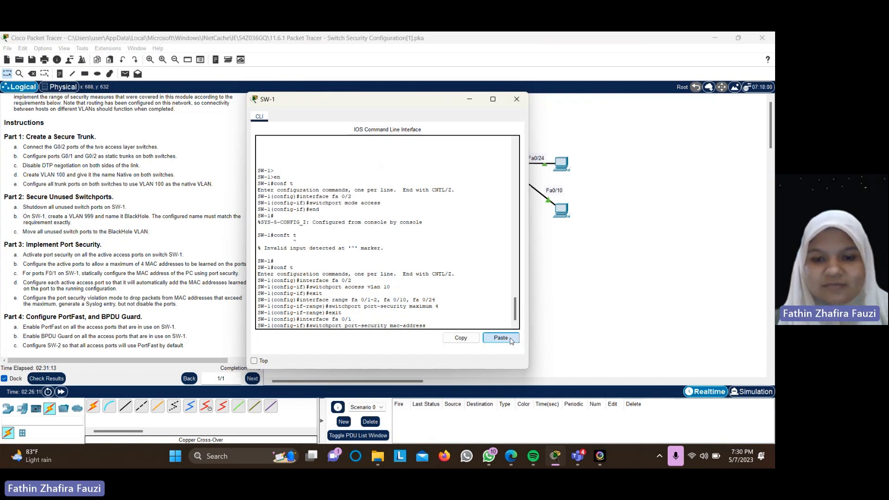
{"action": "key", "text": "Return"}
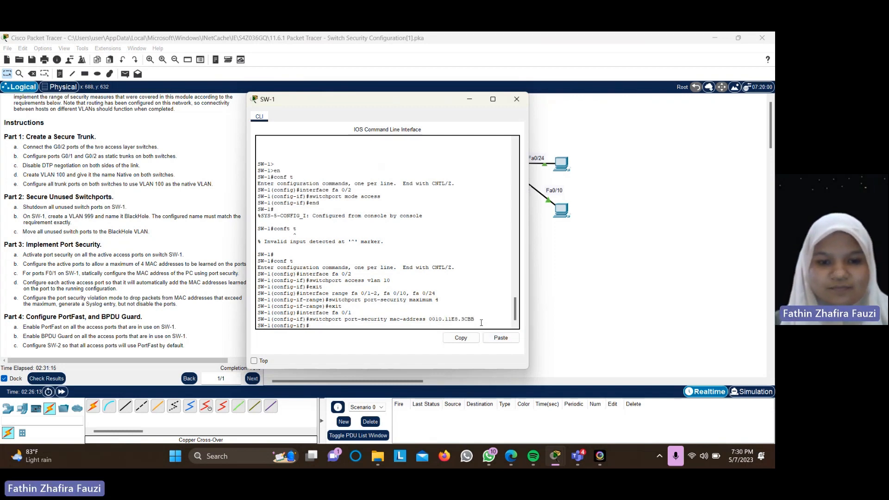
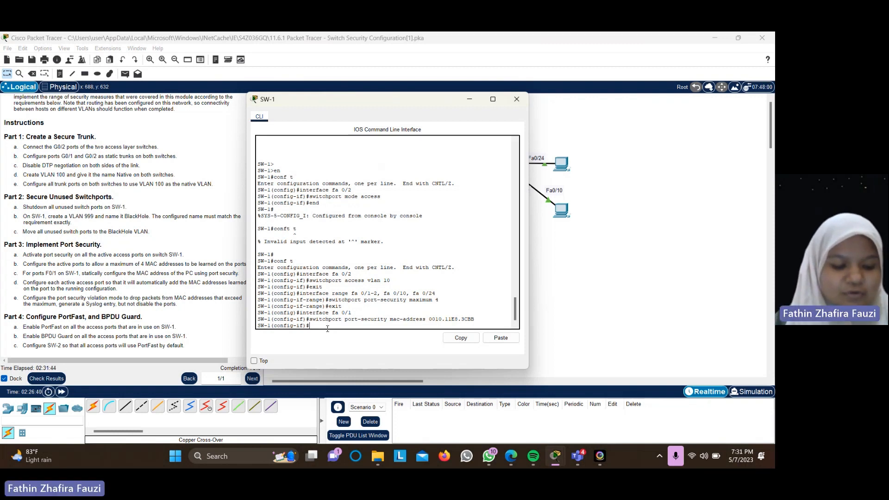
{"action": "type", "text": "if)#e"}
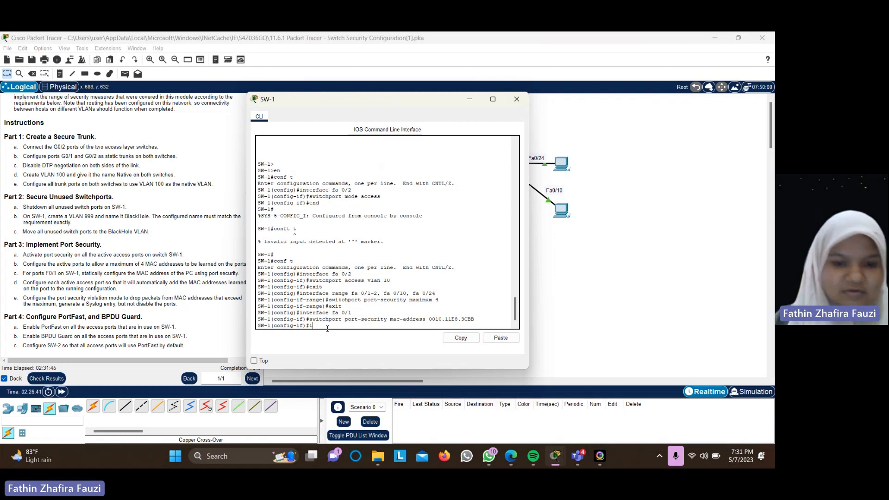
{"action": "type", "text": "xit"}
{"action": "key", "text": "Return"}
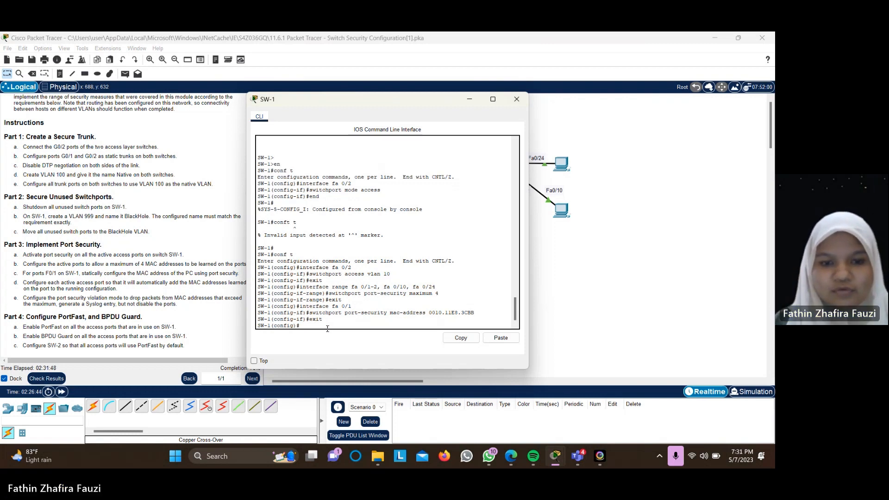
Step: Enter range configuration for SW-1's active access ports with interface range fa 0/1-2, fa 0/10, fa 0/24
{"action": "type", "text": "interfca"}
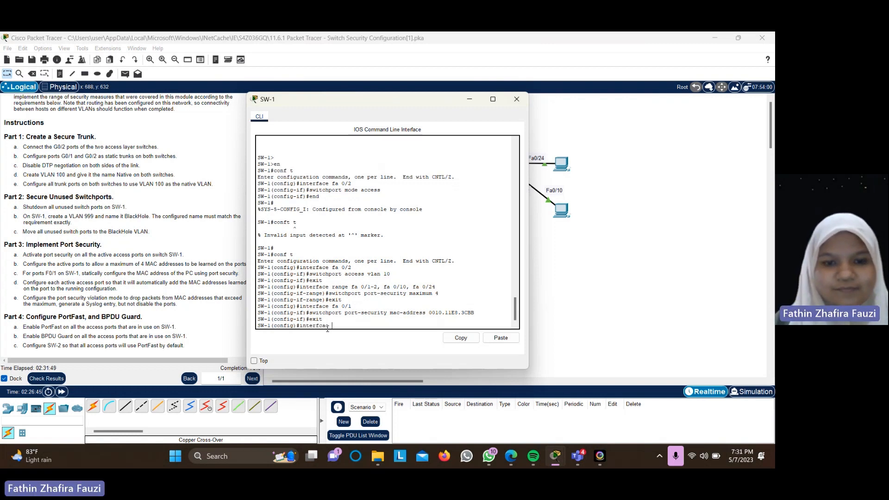
{"action": "key", "text": "BackSpace"}
{"action": "key", "text": "BackSpace"}
{"action": "key", "text": "BackSpace"}
{"action": "type", "text": "ac"}
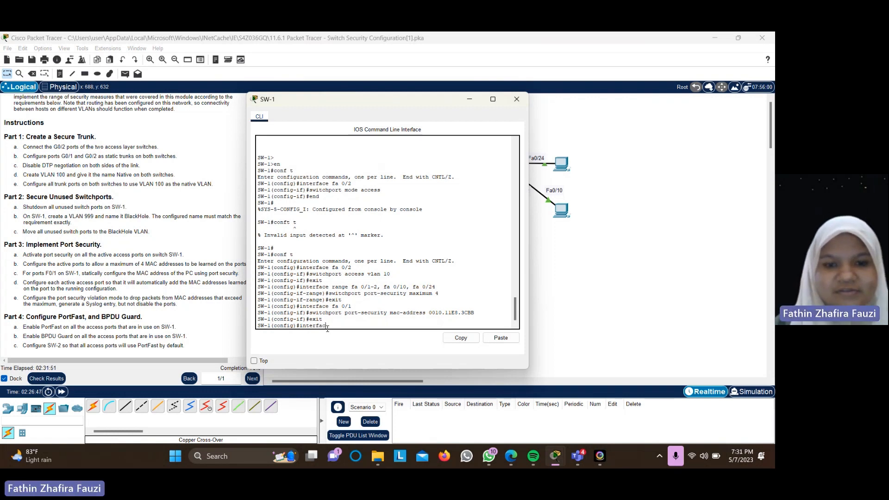
{"action": "type", "text": "e range"}
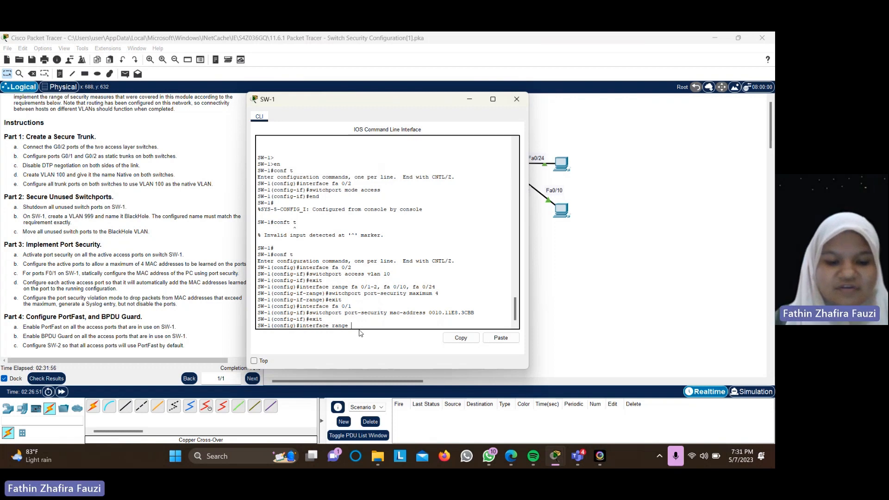
{"action": "type", "text": " fa"}
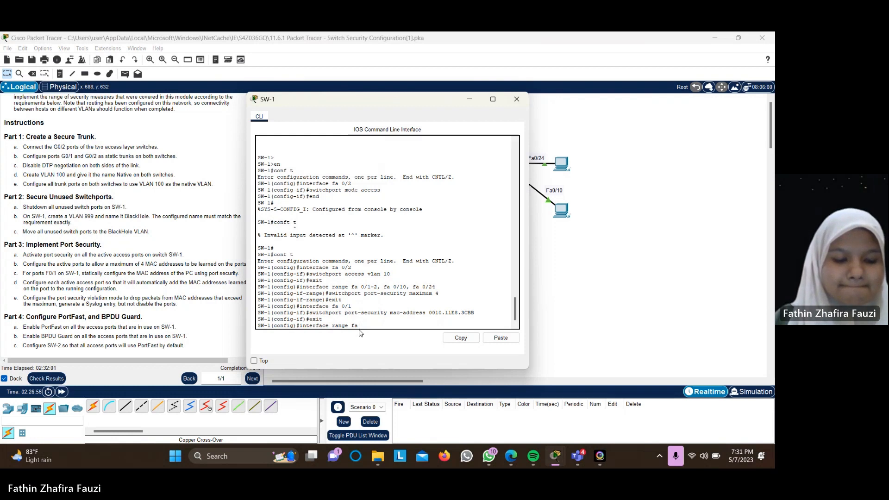
{"action": "type", "text": "0/1"}
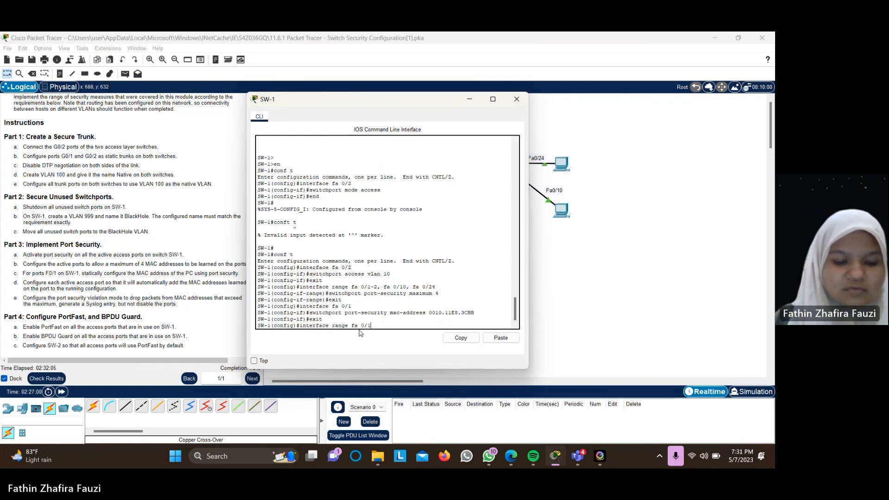
{"action": "type", "text": "-2, "}
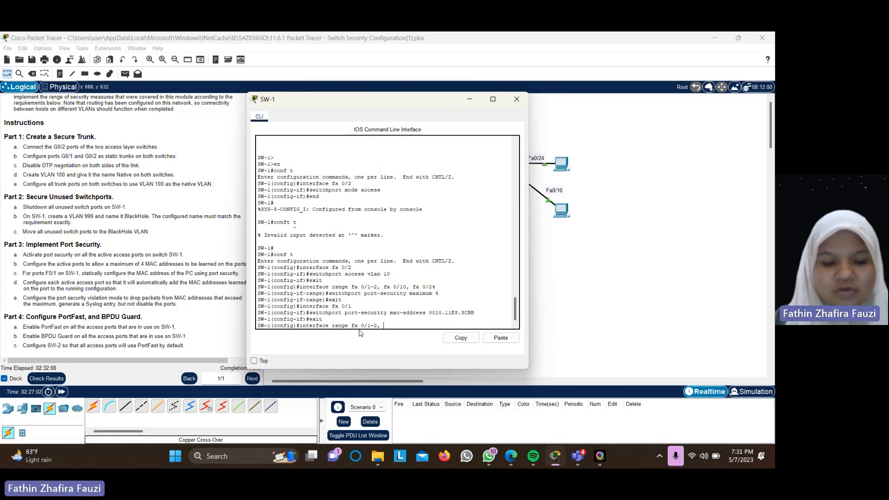
{"action": "type", "text": "fa"}
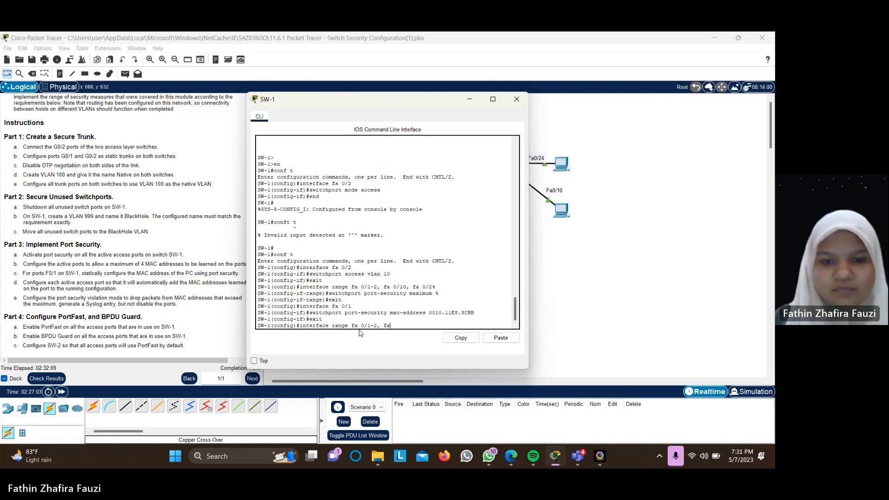
{"action": "type", "text": " 0/"}
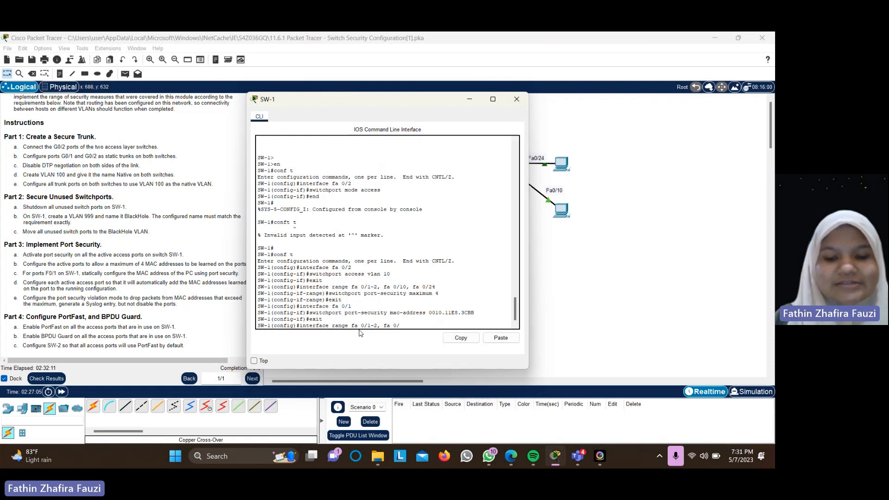
{"action": "type", "text": "10, fa"}
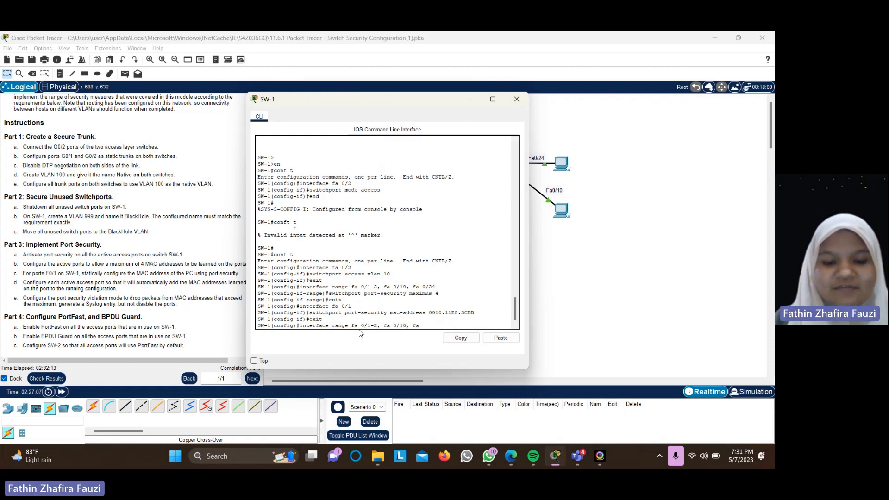
{"action": "type", "text": " 0/2"}
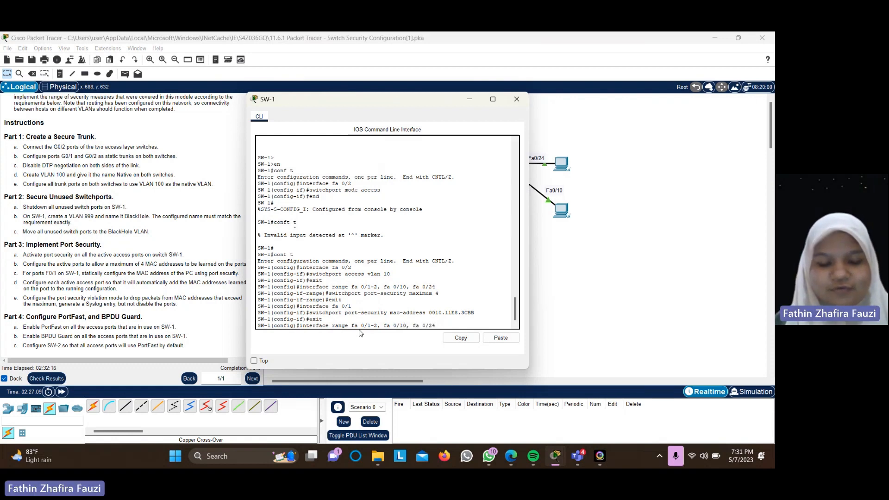
{"action": "type", "text": "4"}
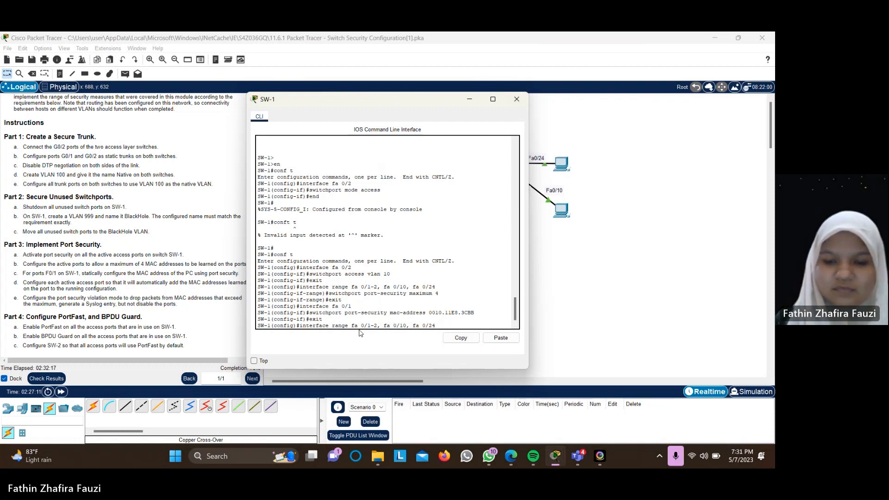
{"action": "key", "text": "Return"}
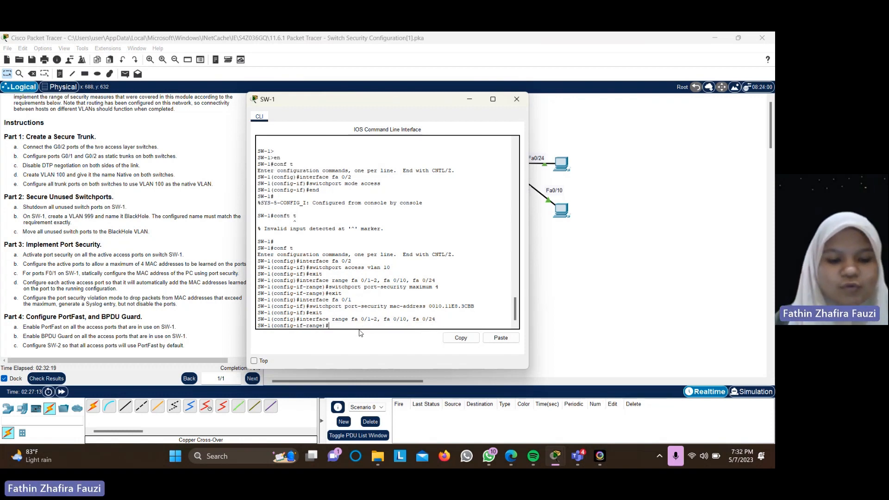
Step: Enable sticky MAC learning on the selected SW-1 ports with switchport port-security mac-address sticky, and exit the range configuration
{"action": "type", "text": "switchport"}
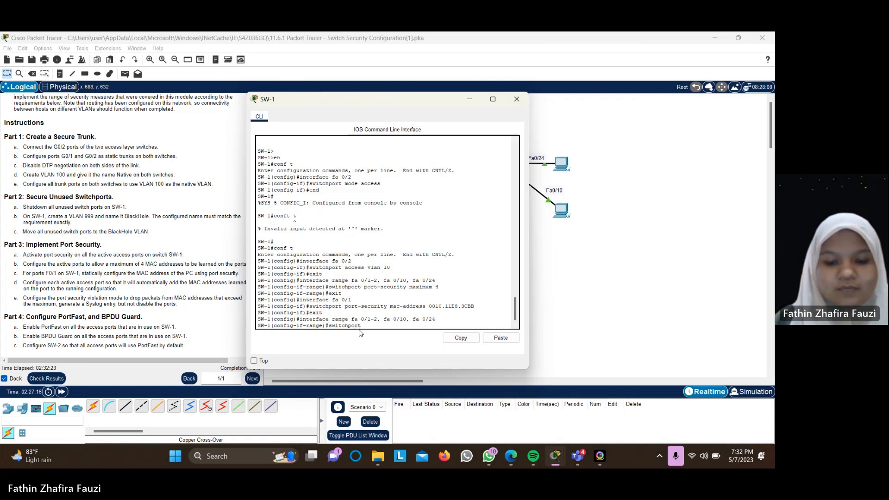
{"action": "type", "text": " port-se"}
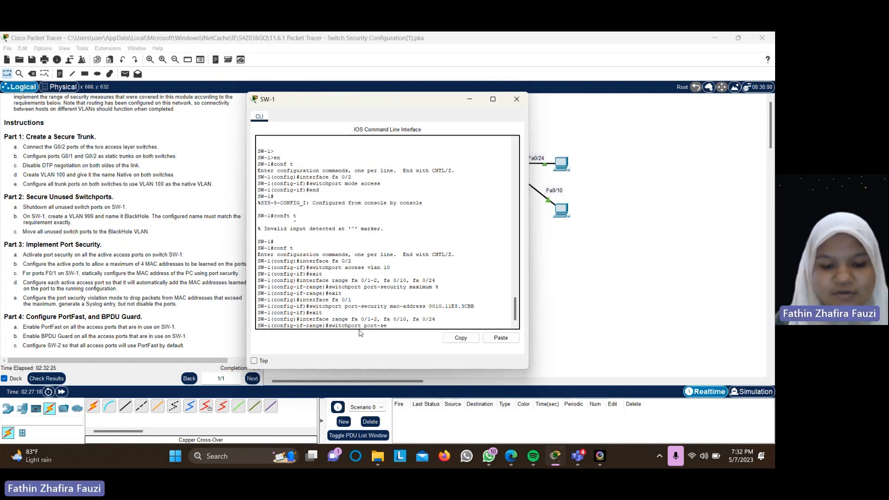
{"action": "type", "text": "curity"}
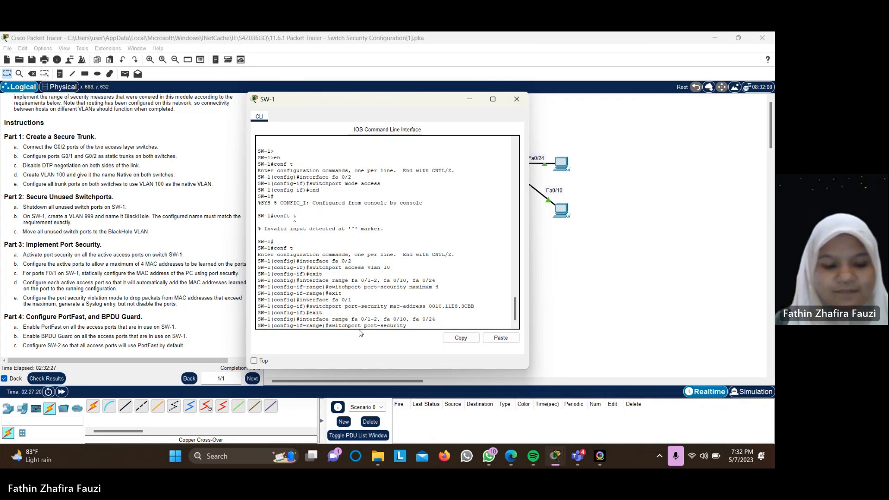
{"action": "type", "text": " mac"}
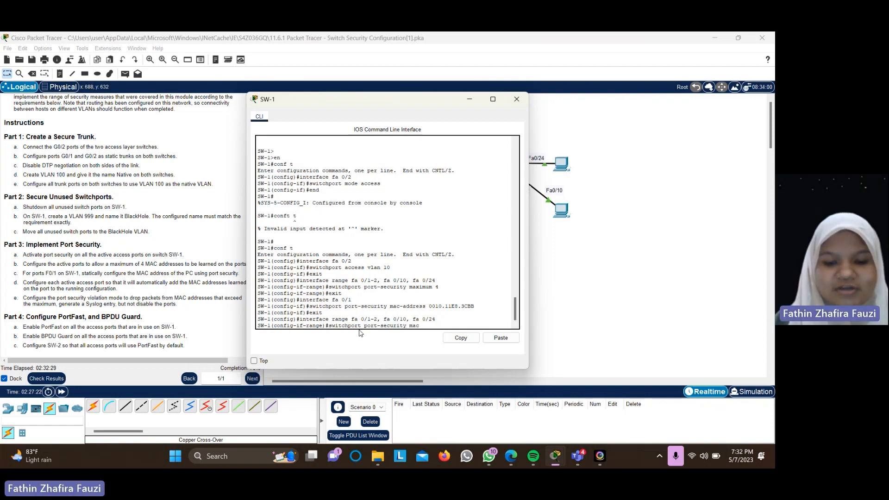
{"action": "type", "text": "-address stick"}
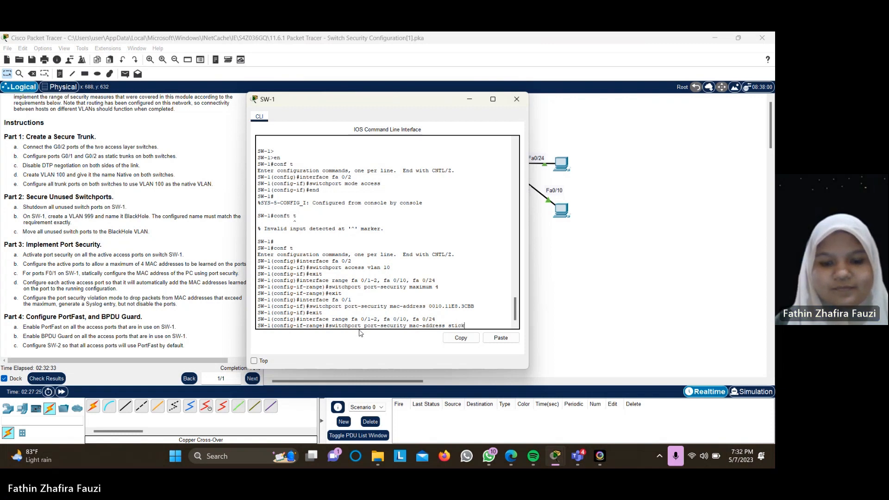
{"action": "type", "text": "y"}
{"action": "key", "text": "Return"}
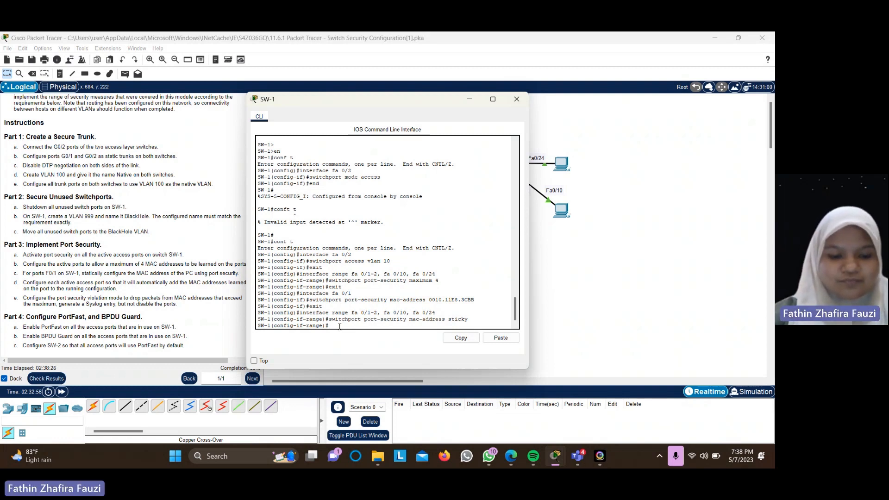
{"action": "type", "text": "exit"}
{"action": "key", "text": "Return"}
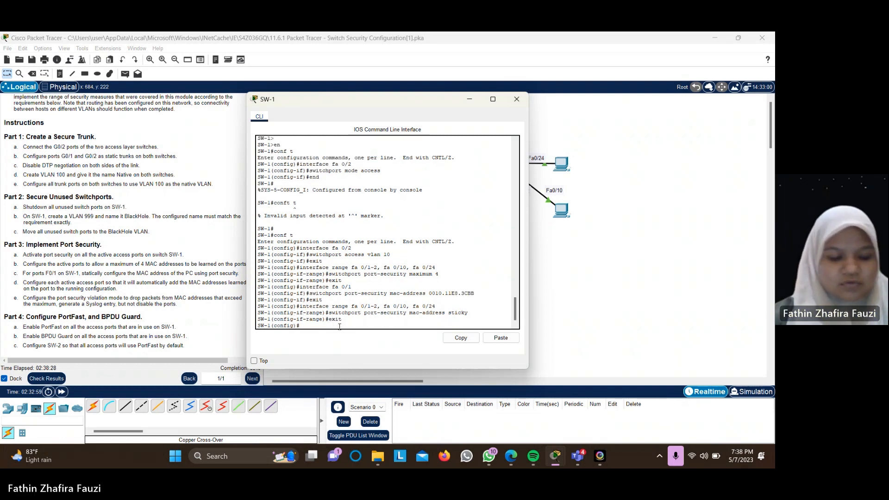
Step: Enter range configuration for SW-1's active access ports with interface range fa 0/1-2, fa 0/10, fa 0/24
{"action": "type", "text": "interfa"}
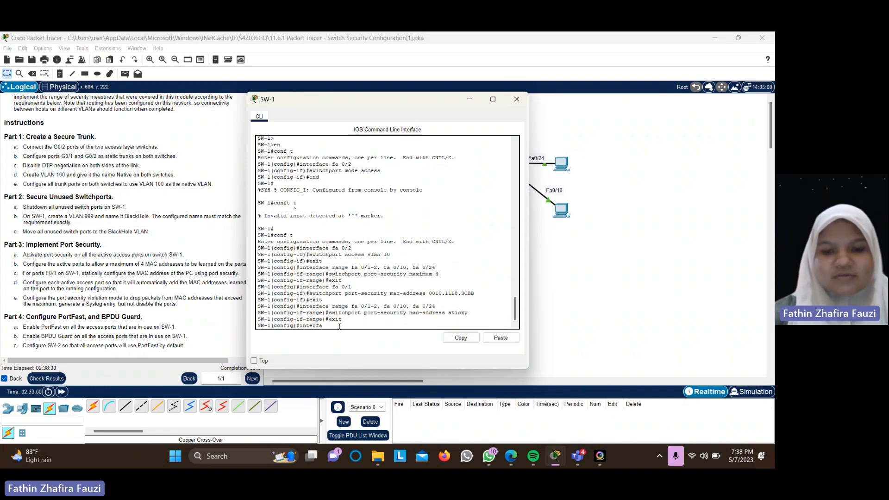
{"action": "type", "text": "ce range"}
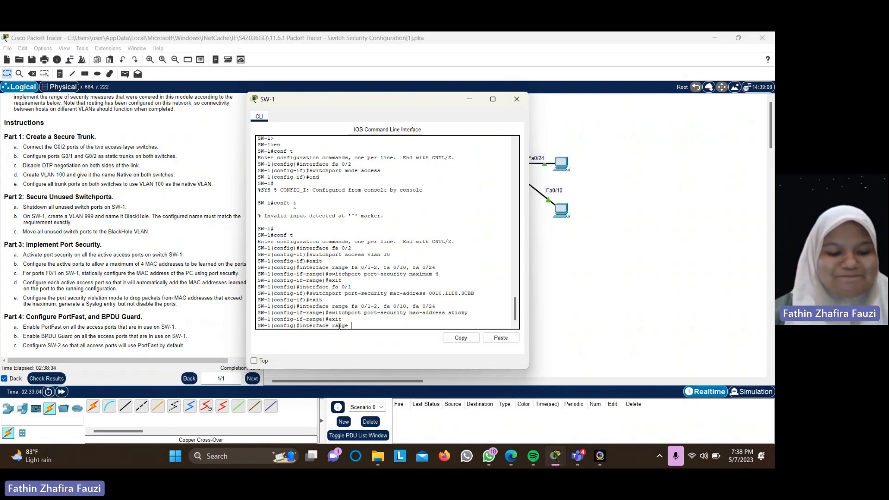
{"action": "type", "text": " fa "}
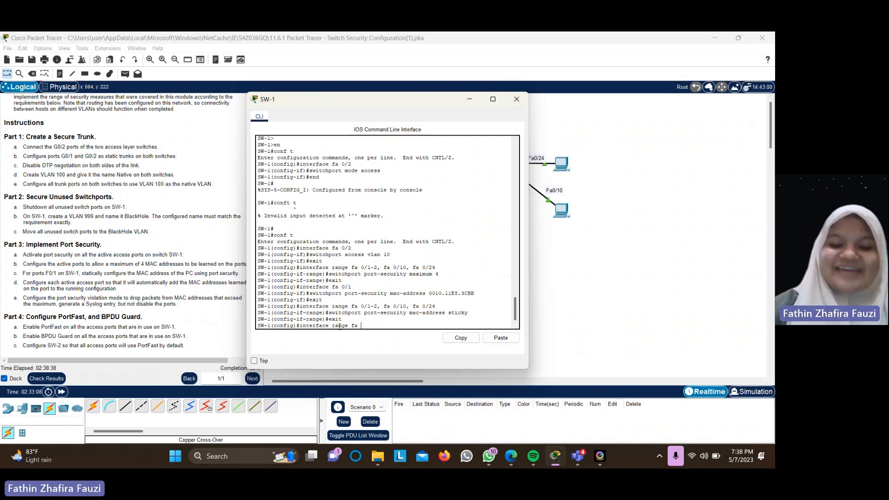
{"action": "type", "text": "0/1"}
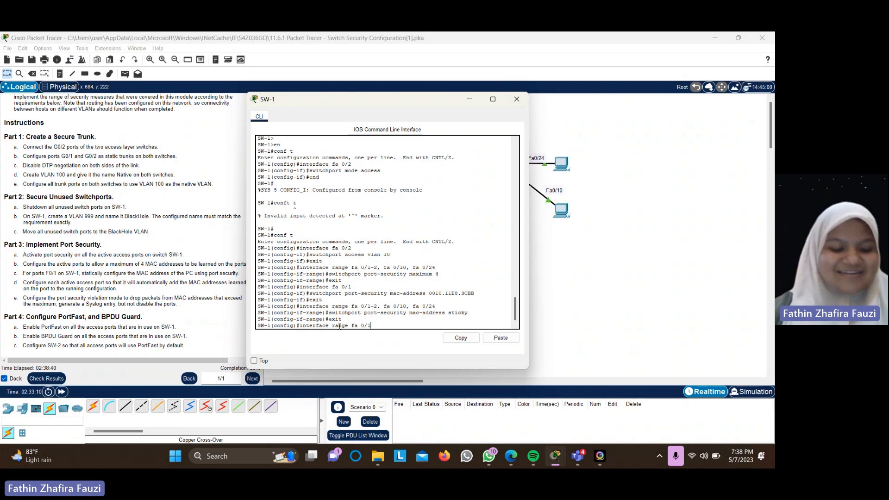
{"action": "type", "text": "-"}
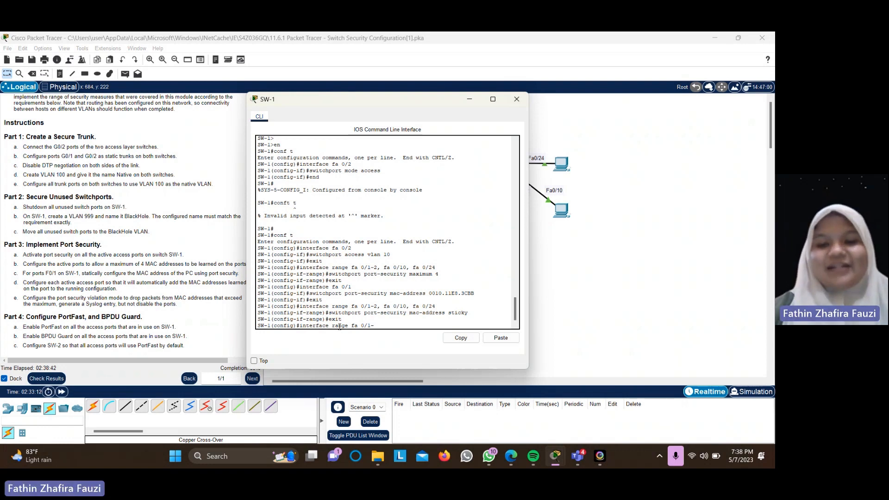
{"action": "type", "text": "2,"}
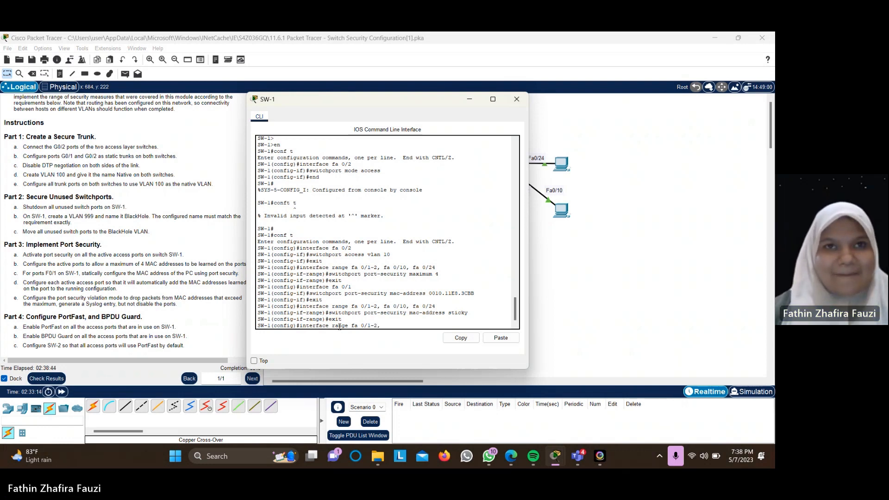
{"action": "type", "text": " fa 0/"}
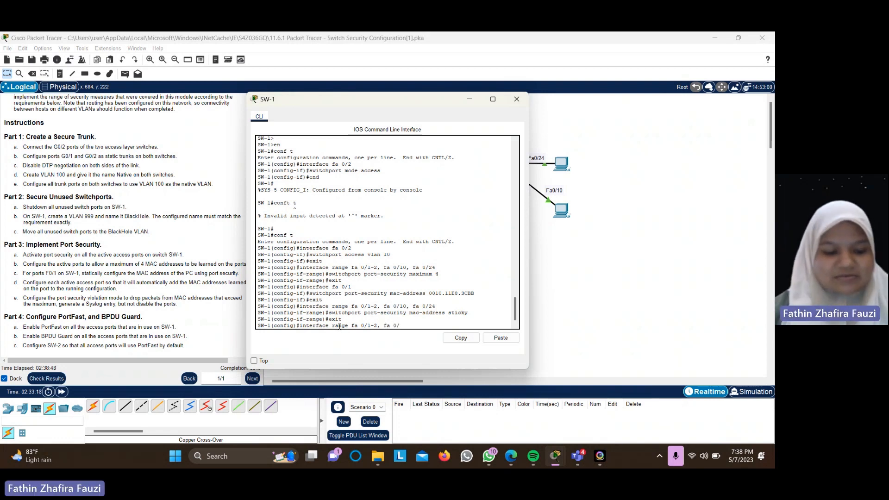
{"action": "type", "text": "10,"}
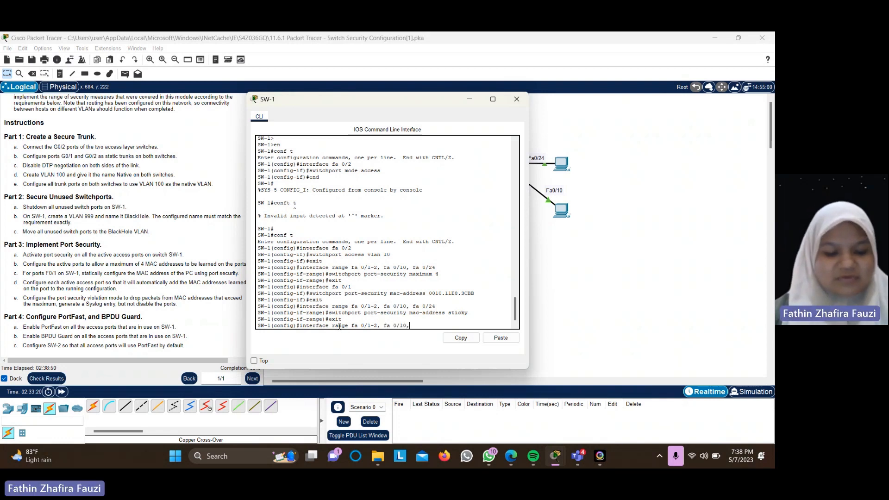
{"action": "type", "text": " an"}
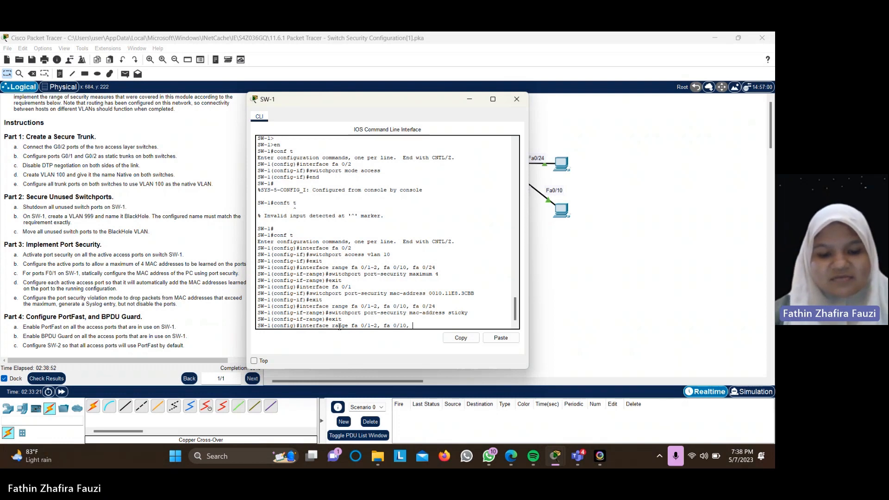
{"action": "type", "text": " fa 0/24"}
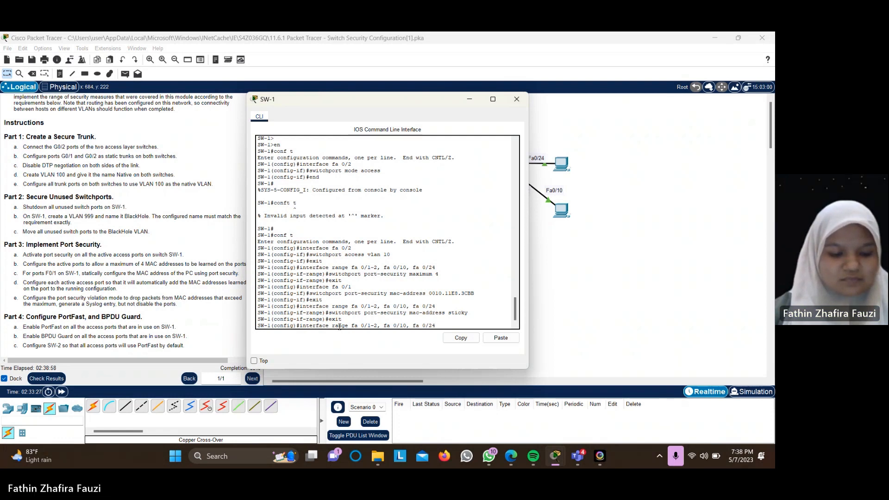
{"action": "key", "text": "Return"}
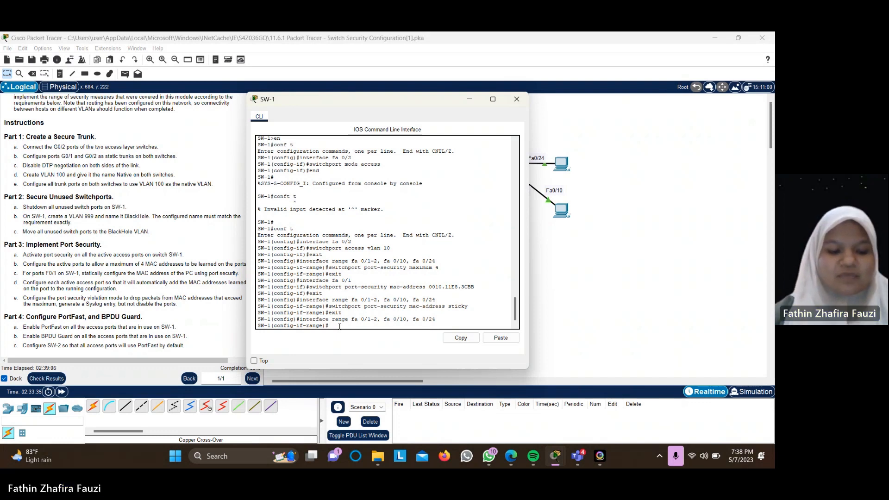
Step: Set the port security violation mode on the selected SW-1 ports to restrict with switchport port-security violation restrict
{"action": "type", "text": "switch"}
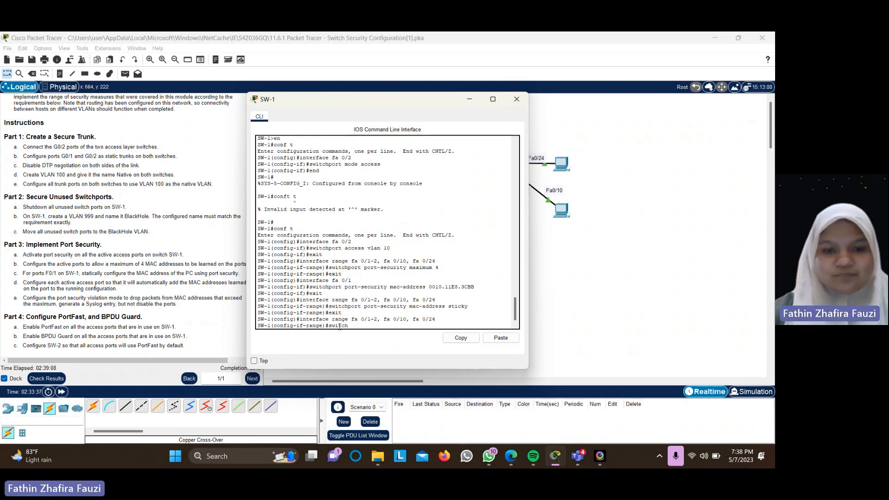
{"action": "type", "text": "port po"}
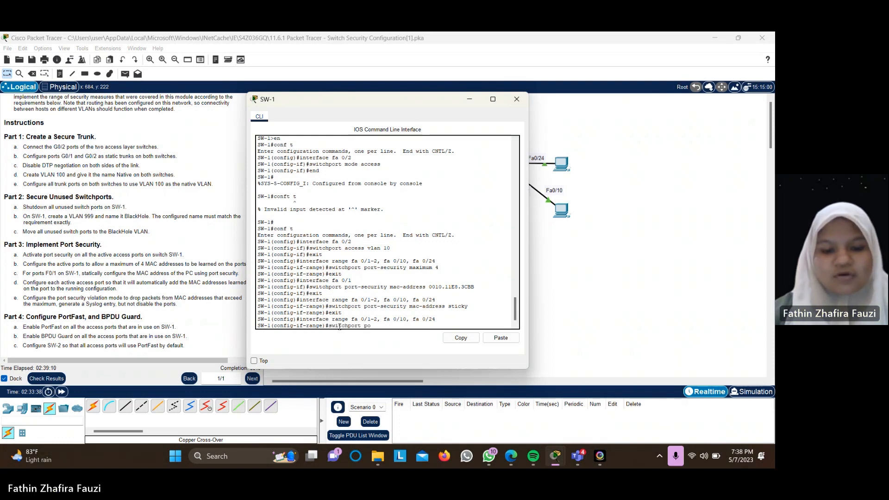
{"action": "type", "text": "rt-security"}
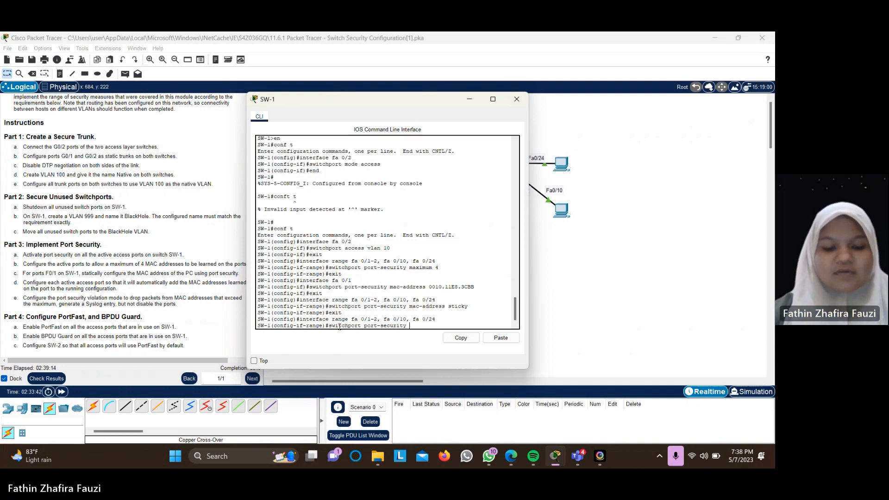
{"action": "type", "text": " violation"}
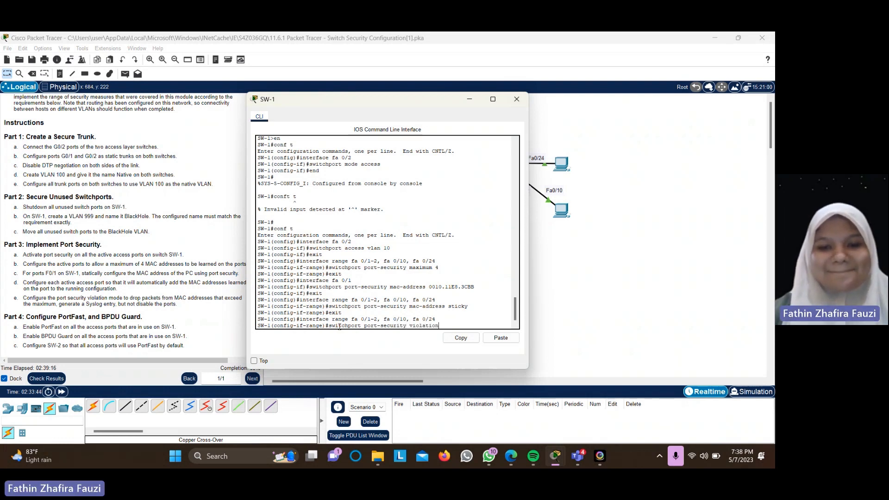
{"action": "type", "text": " res"}
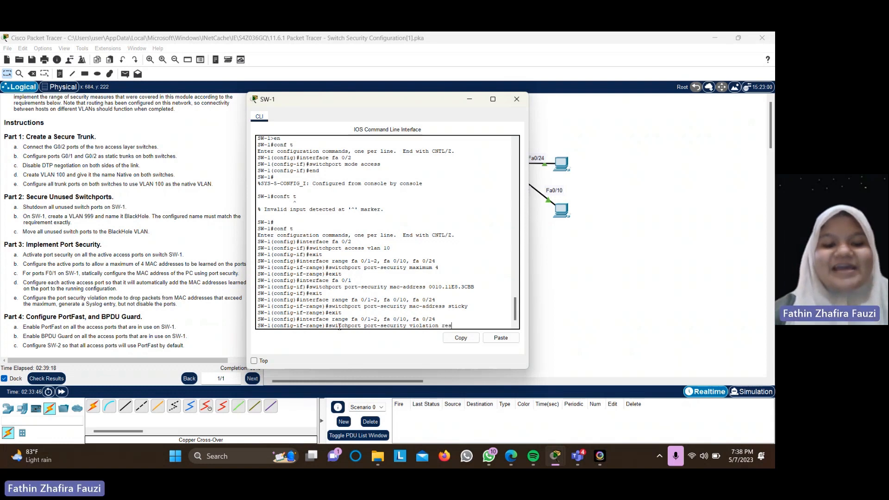
{"action": "type", "text": "tr"}
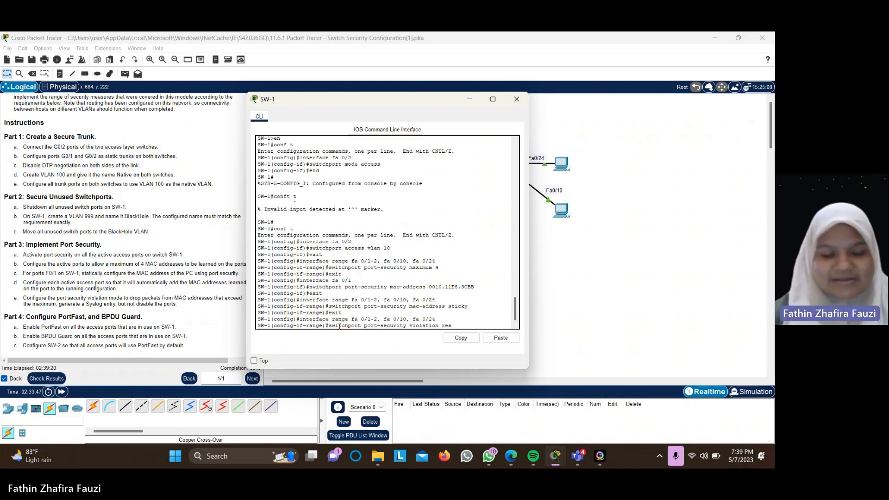
{"action": "type", "text": "ict"}
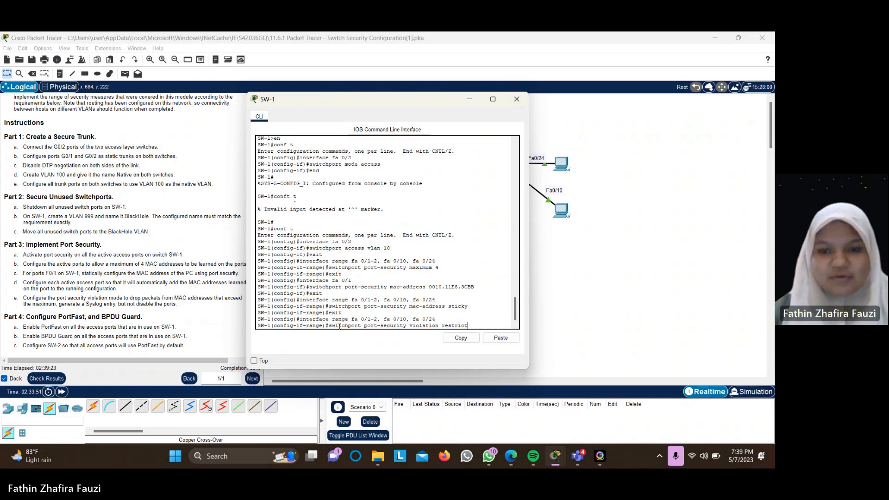
{"action": "key", "text": "Return"}
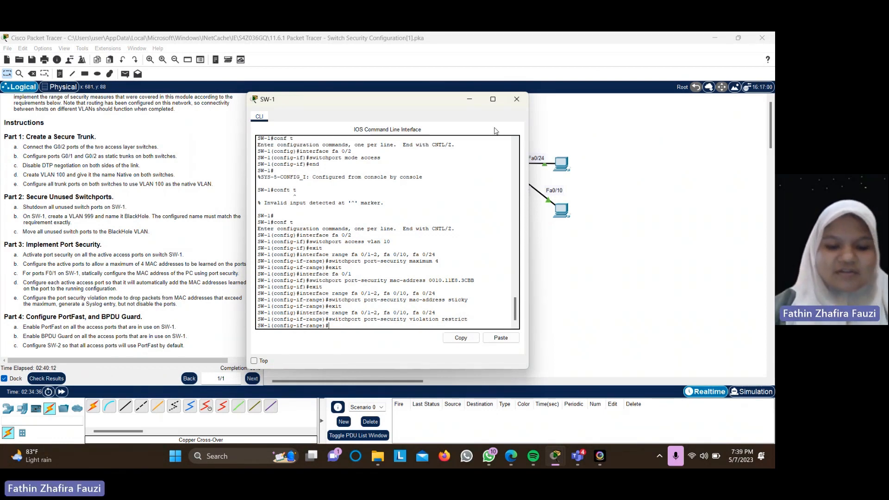
{"action": "type", "text": "interface"}
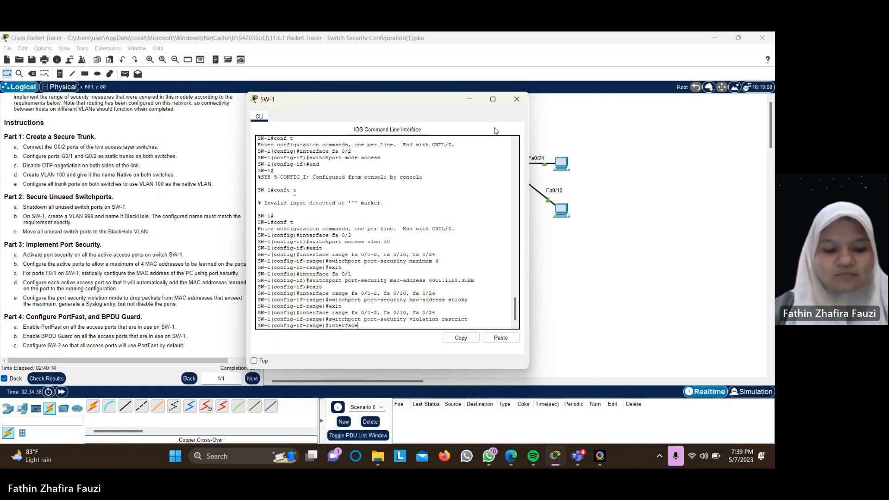
{"action": "type", "text": " ran"}
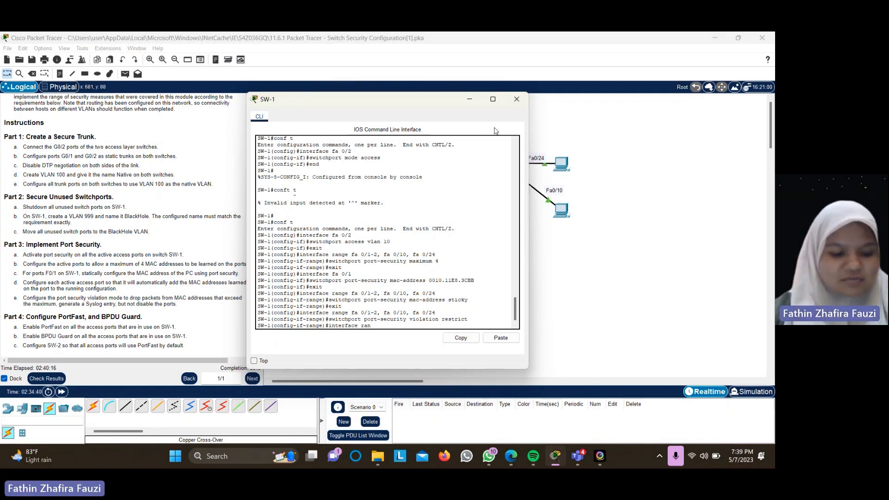
{"action": "key", "text": "BackSpace"}
{"action": "key", "text": "BackSpace"}
{"action": "key", "text": "BackSpace"}
{"action": "key", "text": "BackSpace"}
{"action": "key", "text": "BackSpace"}
{"action": "key", "text": "BackSpace"}
{"action": "key", "text": "BackSpace"}
{"action": "key", "text": "BackSpace"}
{"action": "key", "text": "BackSpace"}
{"action": "key", "text": "BackSpace"}
{"action": "key", "text": "BackSpace"}
{"action": "key", "text": "BackSpace"}
{"action": "key", "text": "BackSpace"}
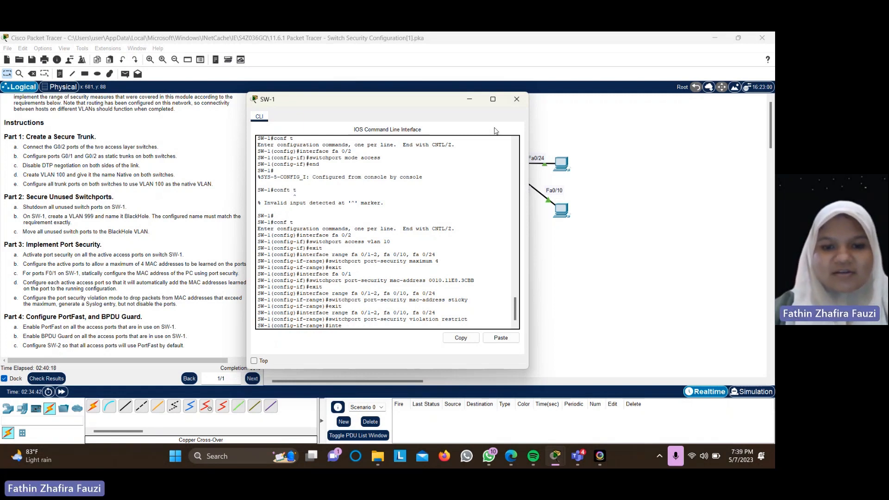
Step: Exit the access port range on SW-1 and enter range configuration for the trunk ports with interface range g0/1-2
{"action": "type", "text": "exit"}
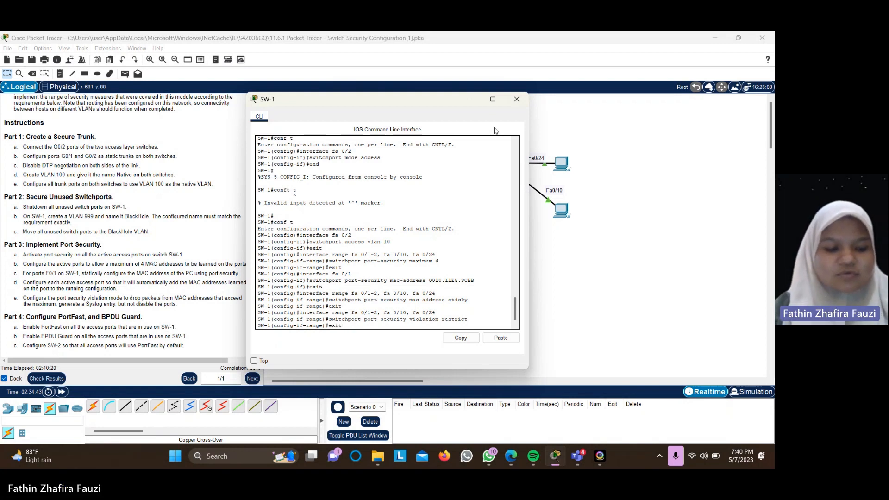
{"action": "key", "text": "Return"}
{"action": "type", "text": "ig)#i"}
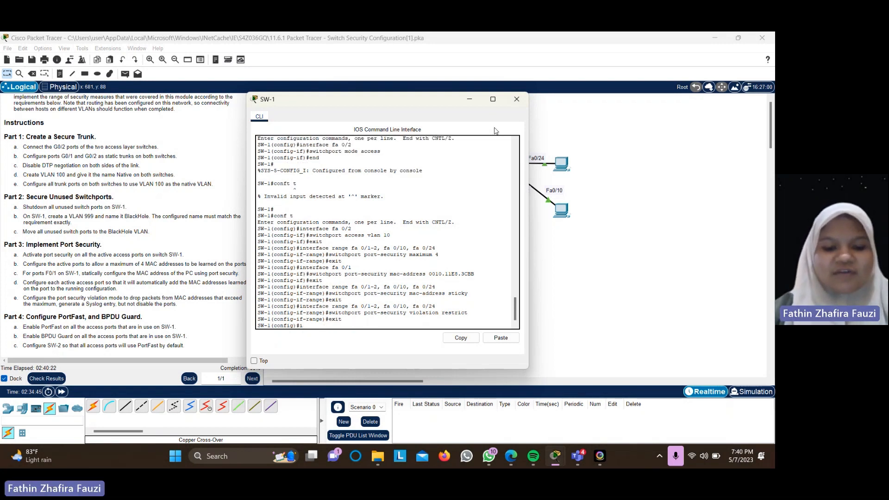
{"action": "type", "text": "nterg"}
{"action": "key", "text": "BackSpace"}
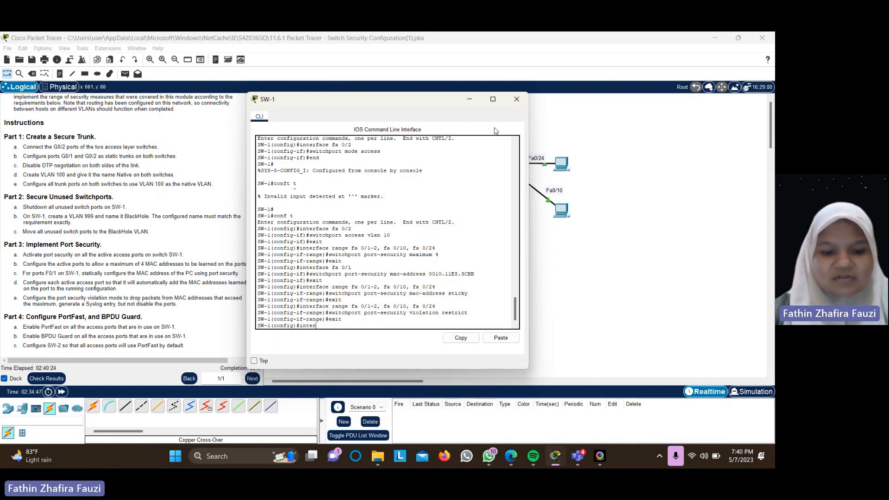
{"action": "type", "text": "face r"}
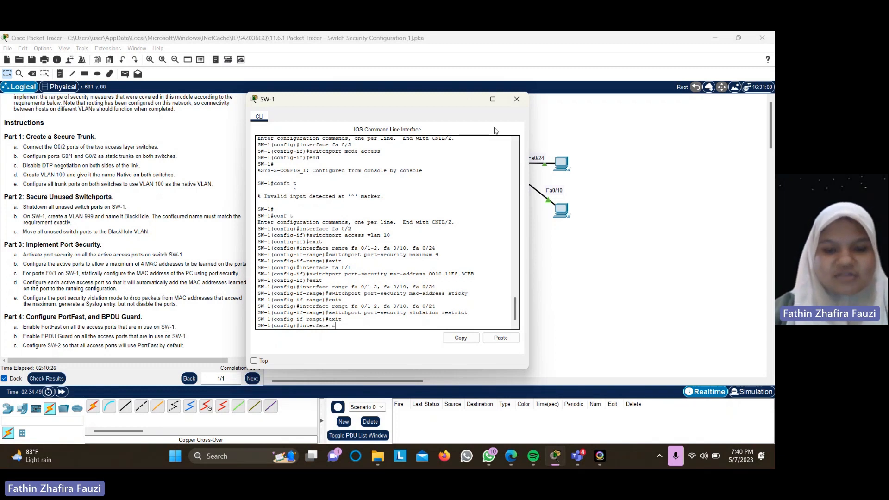
{"action": "type", "text": "ange g0"}
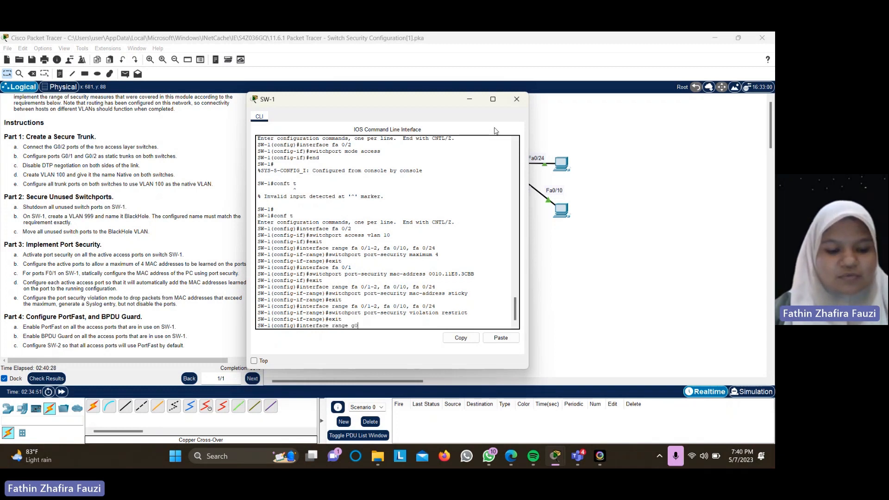
{"action": "type", "text": "/"}
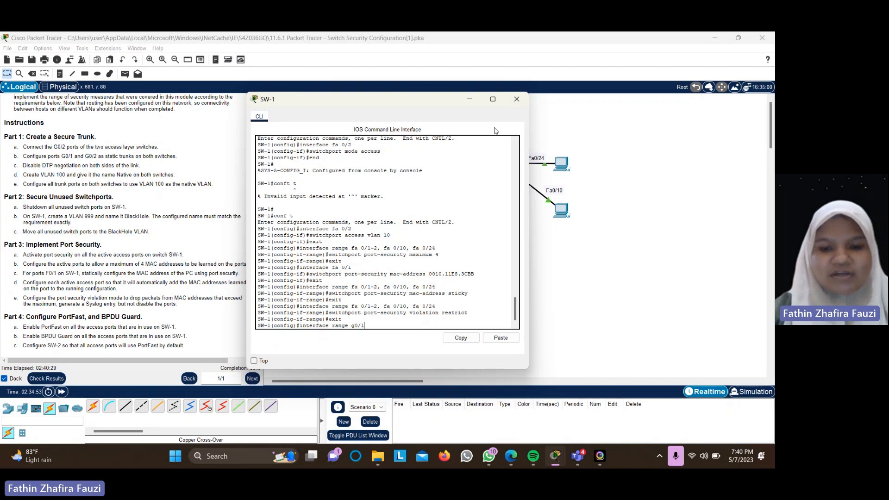
{"action": "type", "text": "1-2"}
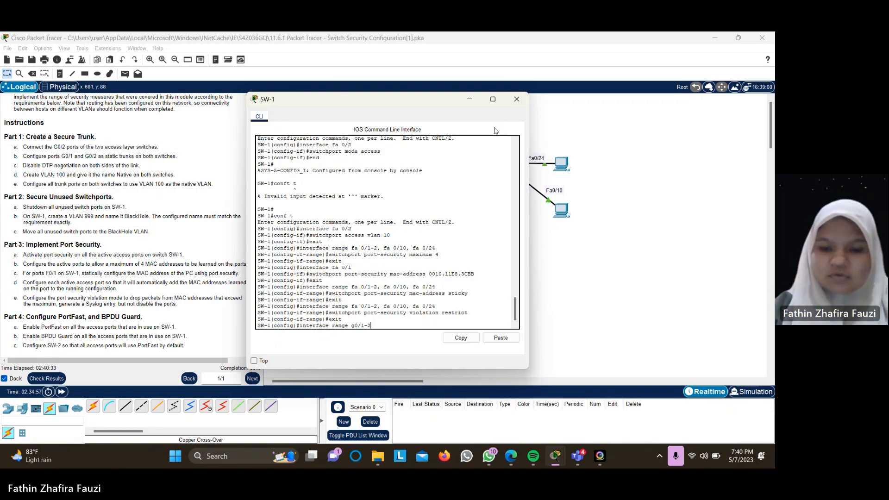
{"action": "key", "text": "Return"}
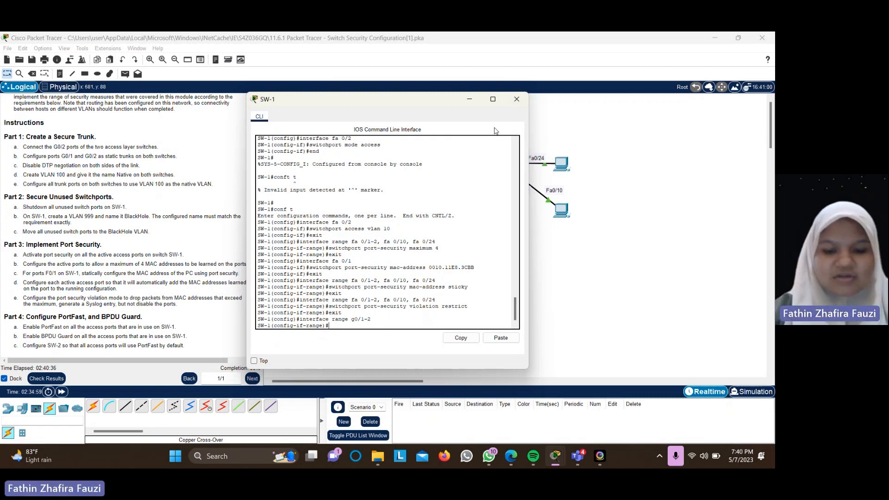
Step: Mark SW-1's G0/1 and G0/2 trunk ports as trusted for DHCP snooping with ip dhcp snooping trust
{"action": "type", "text": "ip dhc"}
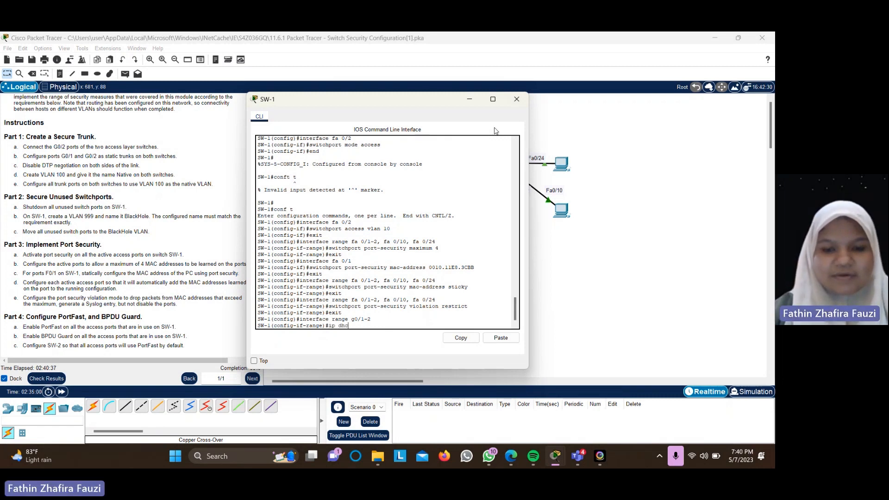
{"action": "type", "text": "p sn"}
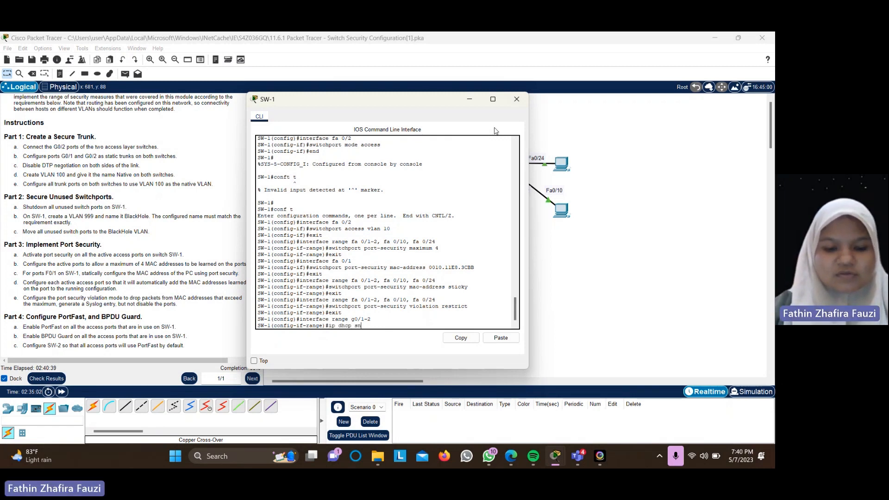
{"action": "type", "text": "ooping"}
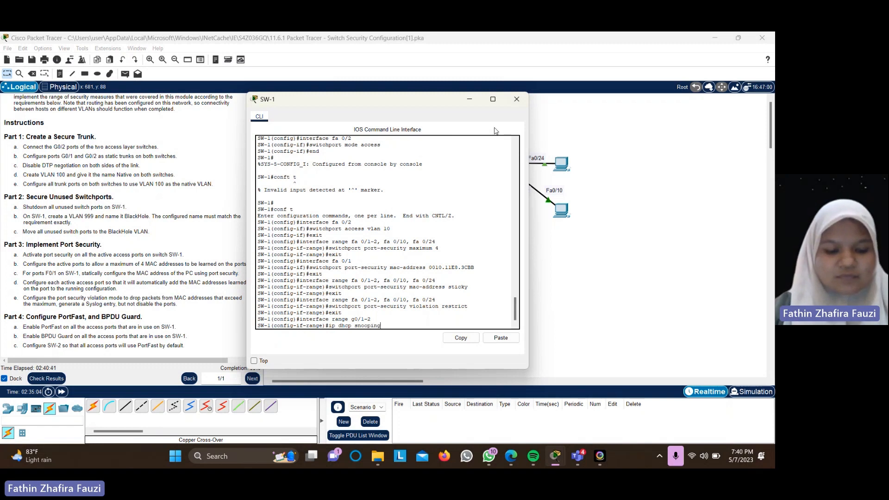
{"action": "type", "text": " trust"}
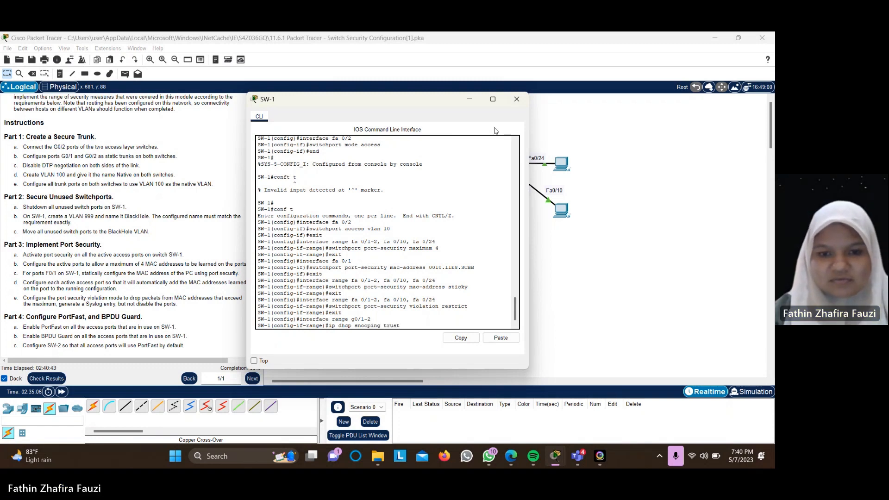
{"action": "key", "text": "Return"}
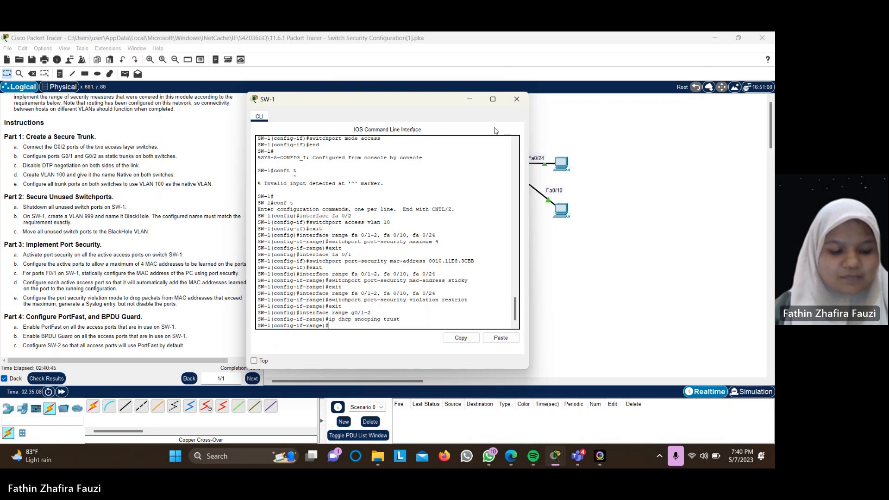
Step: Enter range configuration for SW-1's access ports with interface range fa 0/2,fa 0/10, fa 0/24
{"action": "type", "text": "in"}
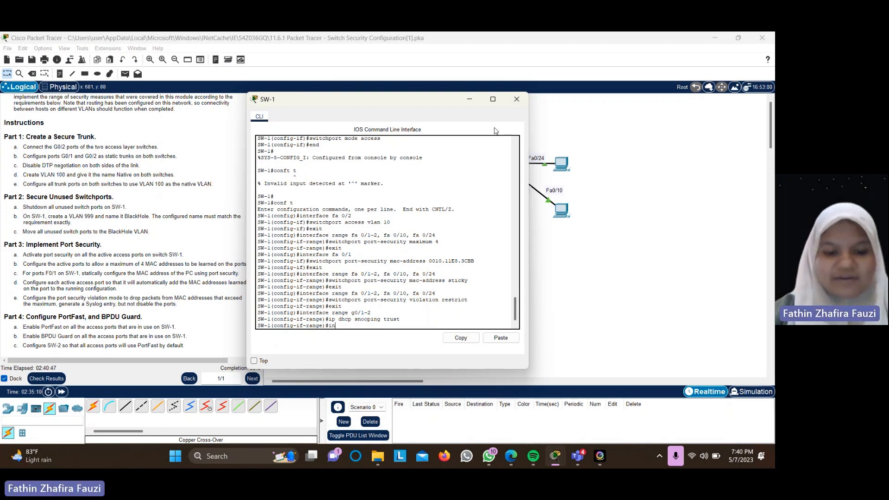
{"action": "type", "text": "terface"}
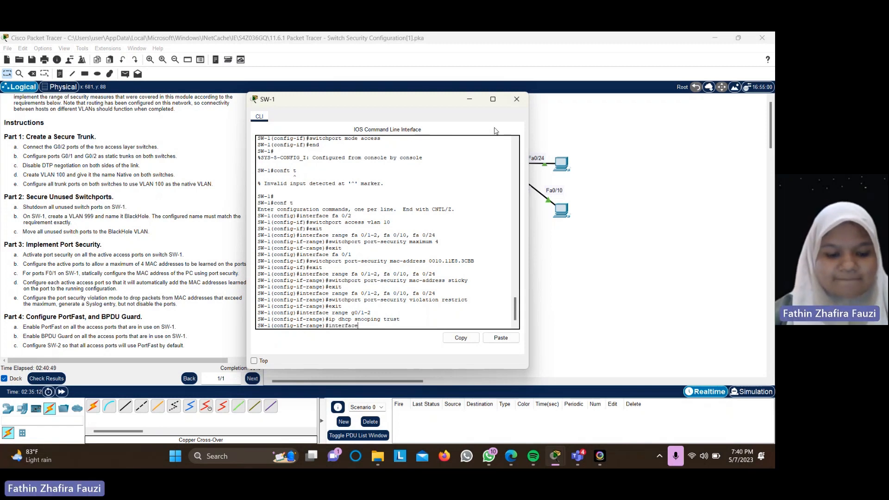
{"action": "type", "text": " range"}
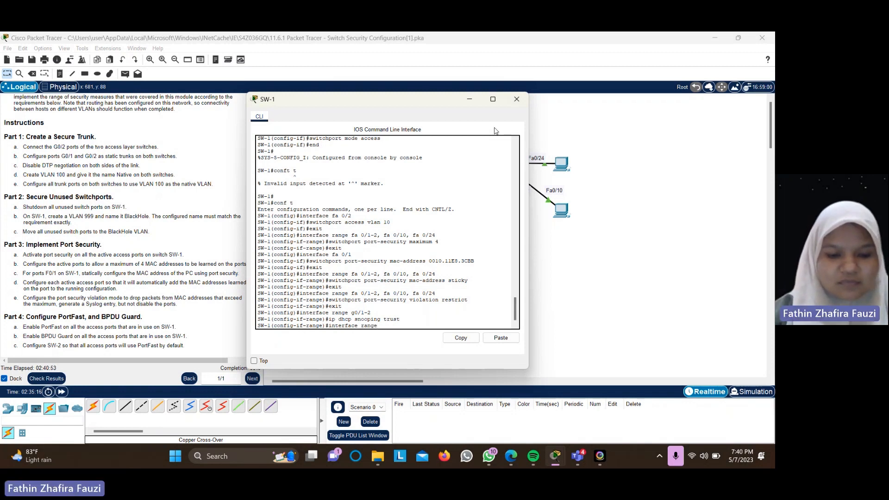
{"action": "type", "text": " fa 0"}
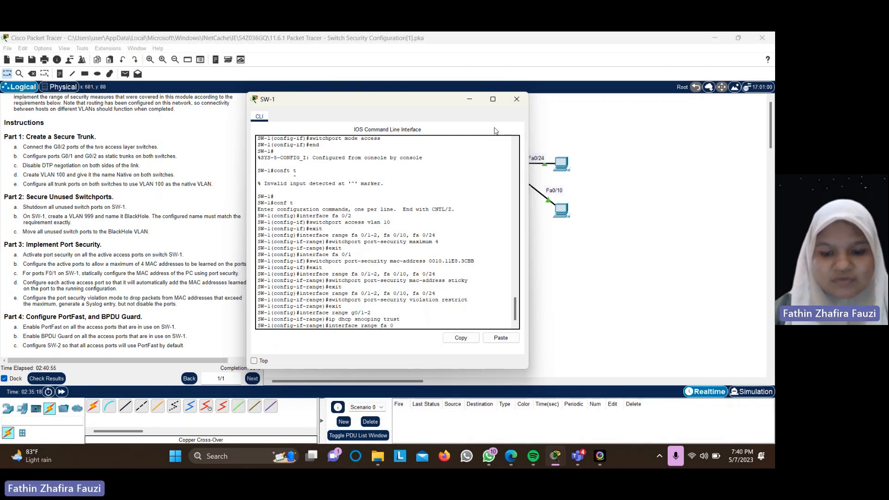
{"action": "type", "text": "/2"}
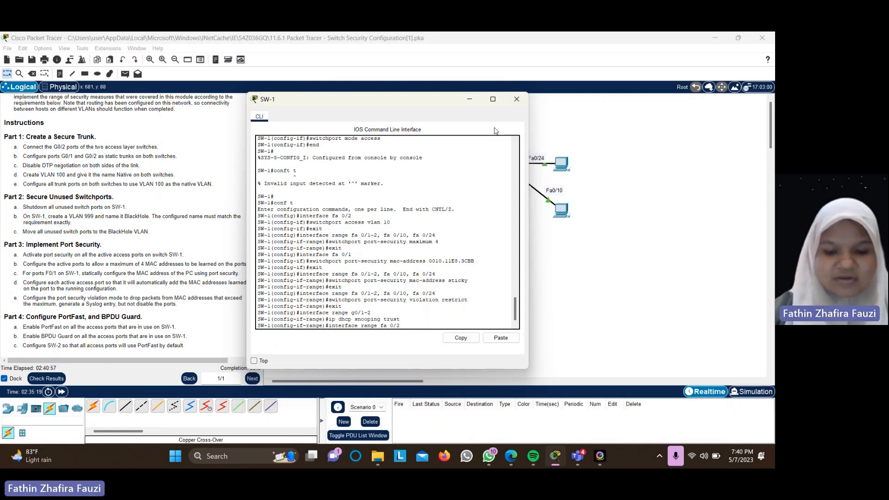
{"action": "type", "text": ",fa 0/10"}
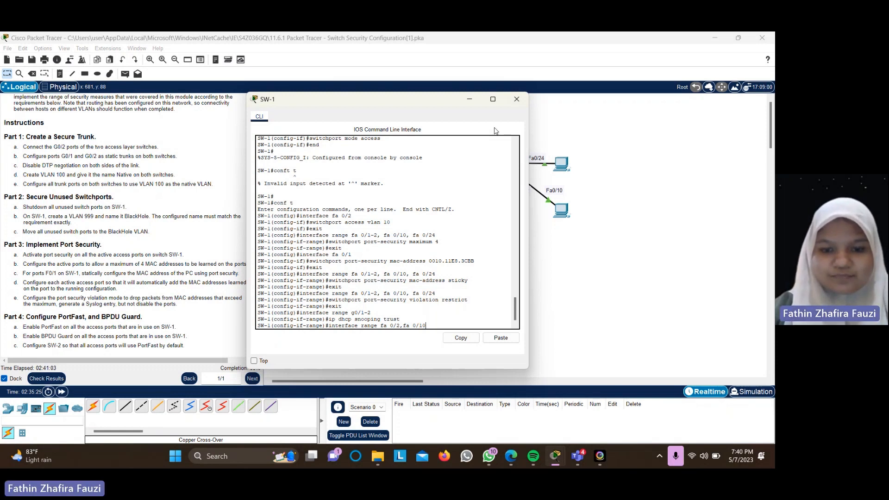
{"action": "type", "text": ", fa 0/24"}
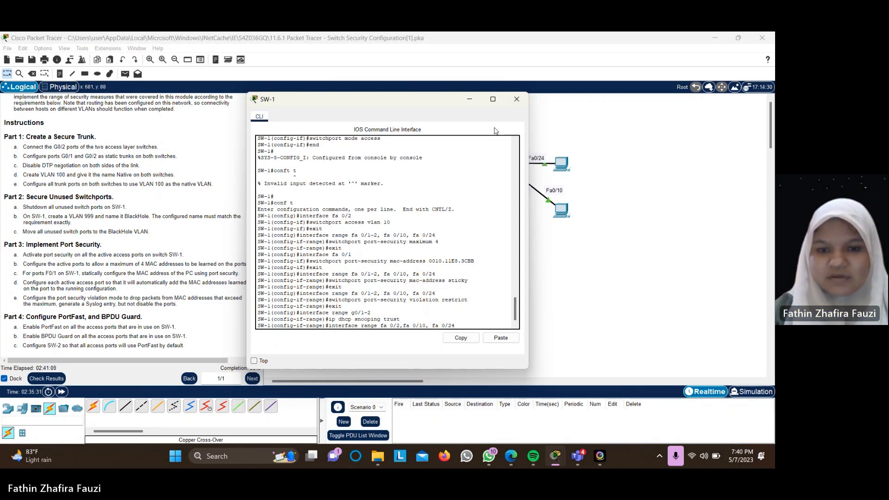
{"action": "key", "text": "Return"}
Step: Limit DHCP snooping on the selected SW-1 access ports to 5 packets per second with ip dhcp snooping limit rate 5
{"action": "type", "text": "i"}
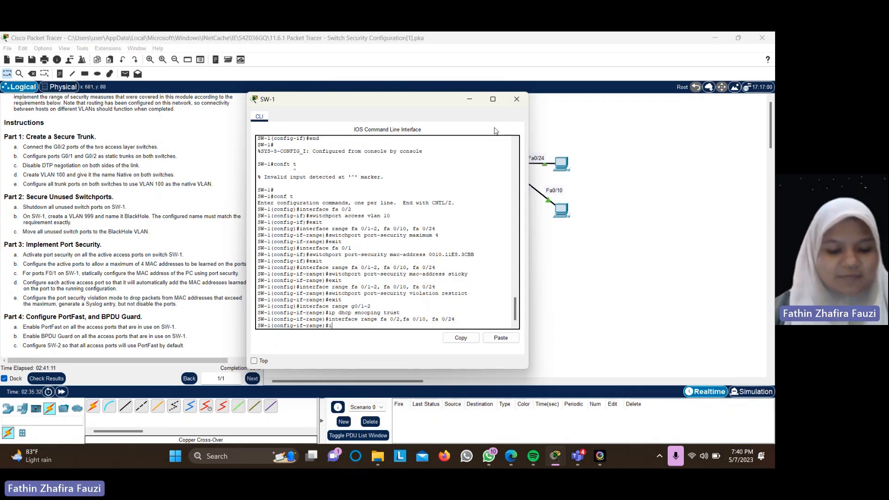
{"action": "type", "text": "p dhcp"}
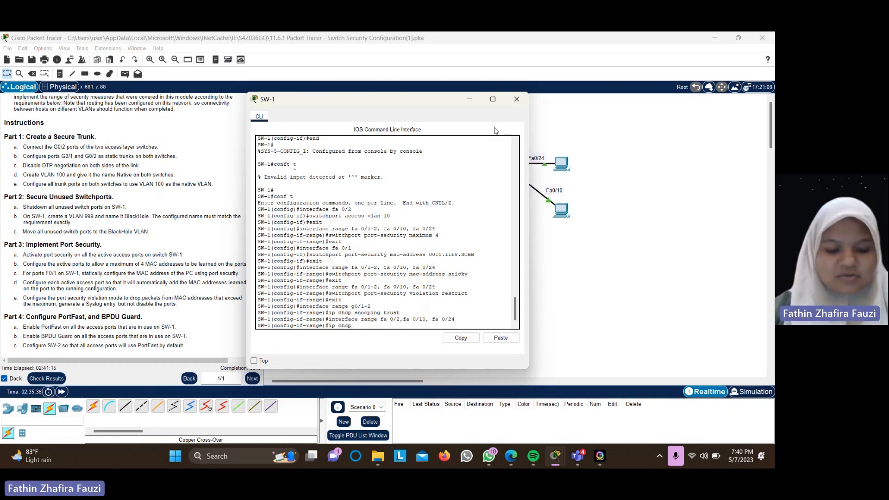
{"action": "type", "text": " snoop"}
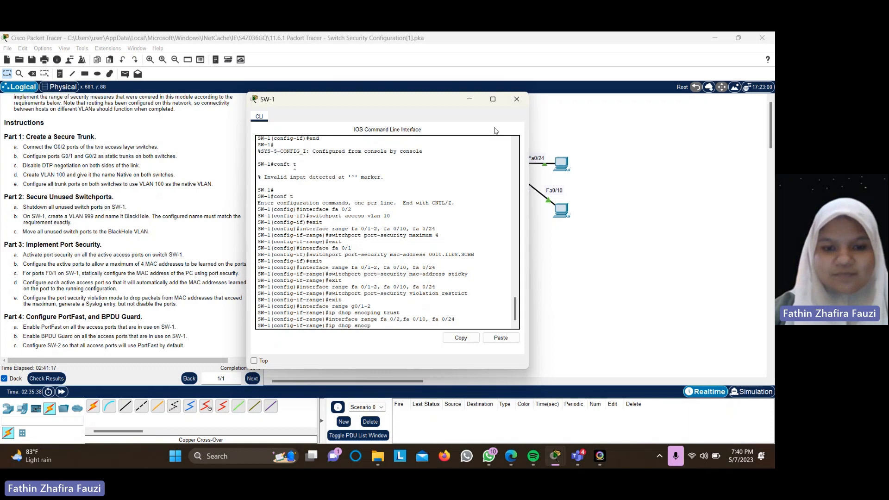
{"action": "type", "text": "ing limit"}
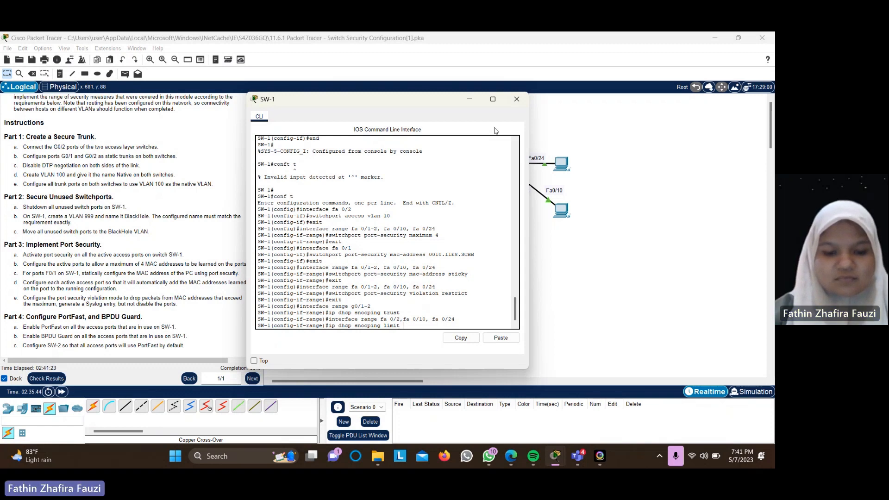
{"action": "type", "text": " rate 5"}
{"action": "key", "text": "Return"}
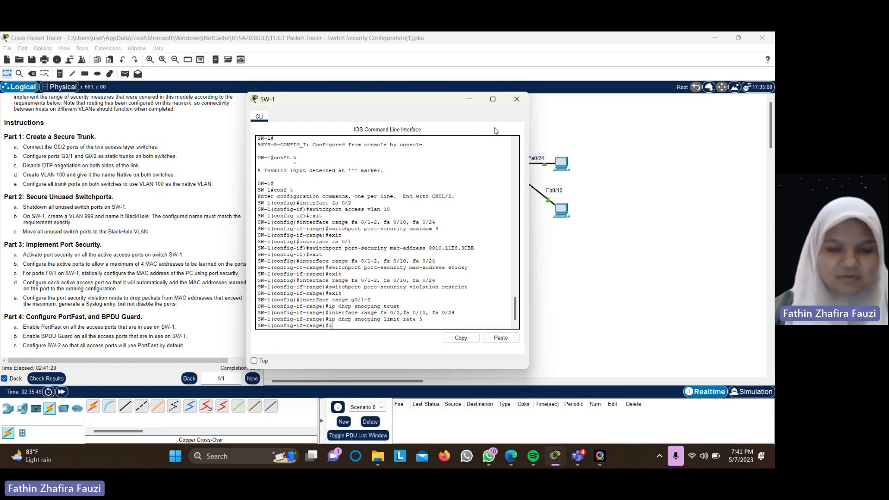
{"action": "type", "text": "exi"}
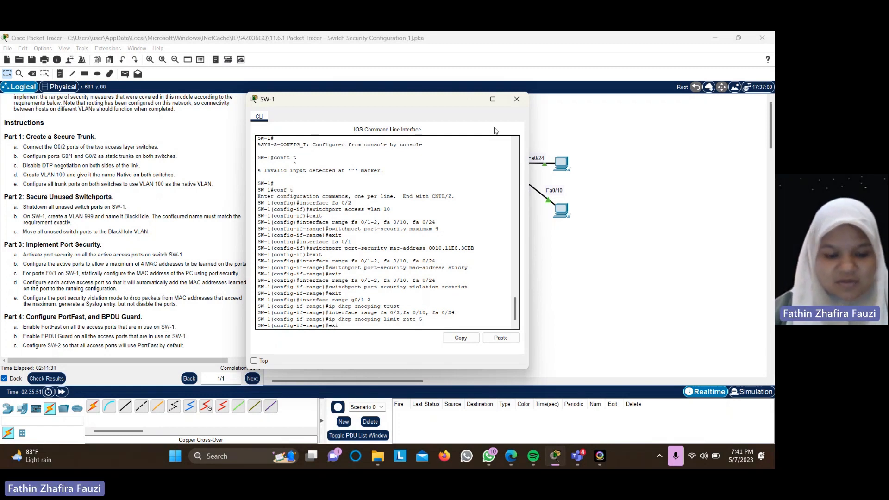
{"action": "type", "text": "t"}
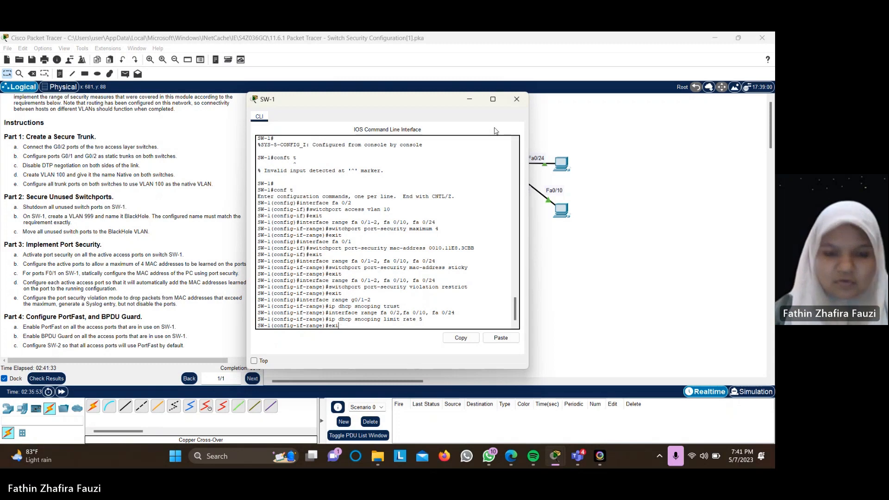
{"action": "key", "text": "BackSpace"}
{"action": "key", "text": "BackSpace"}
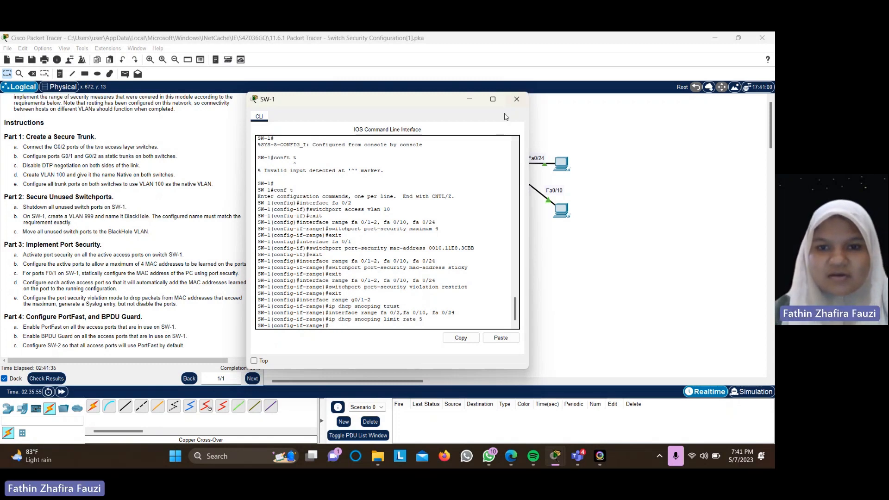
Step: Put SW-1's window away, open SW-2's command line and enter global configuration mode with enable and conf t
{"action": "left_click", "coordinate": [469, 100]}
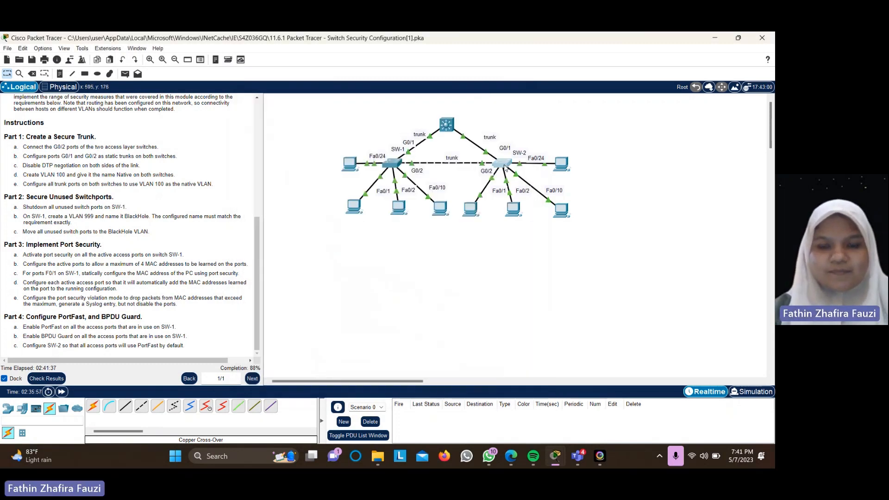
{"action": "left_click", "coordinate": [431, 179]}
{"action": "key", "text": "Return"}
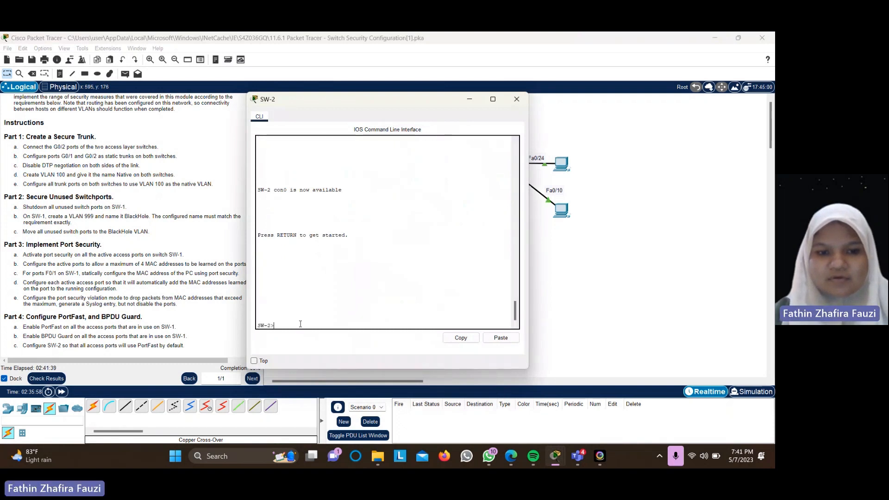
{"action": "type", "text": "enab"}
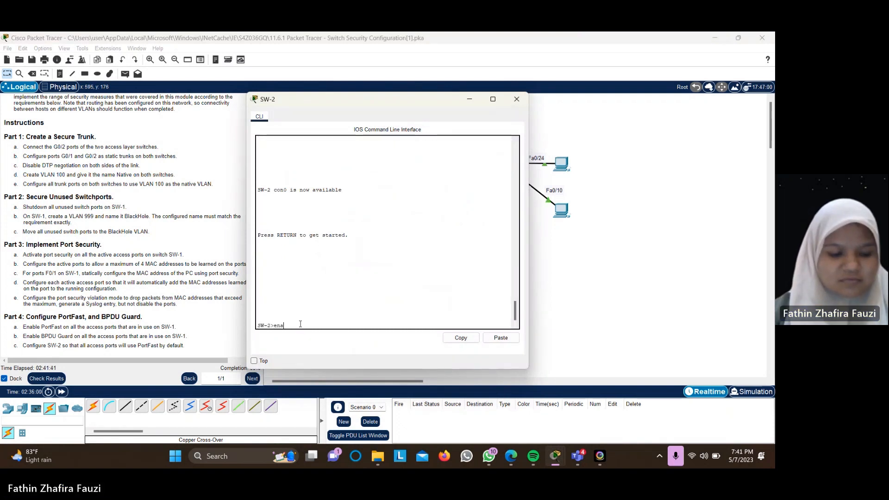
{"action": "type", "text": "le"}
{"action": "key", "text": "Return"}
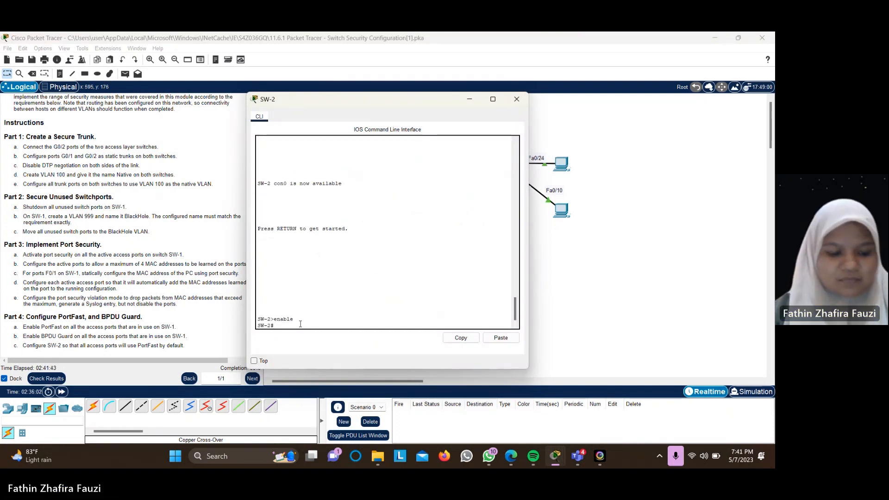
{"action": "type", "text": "con"}
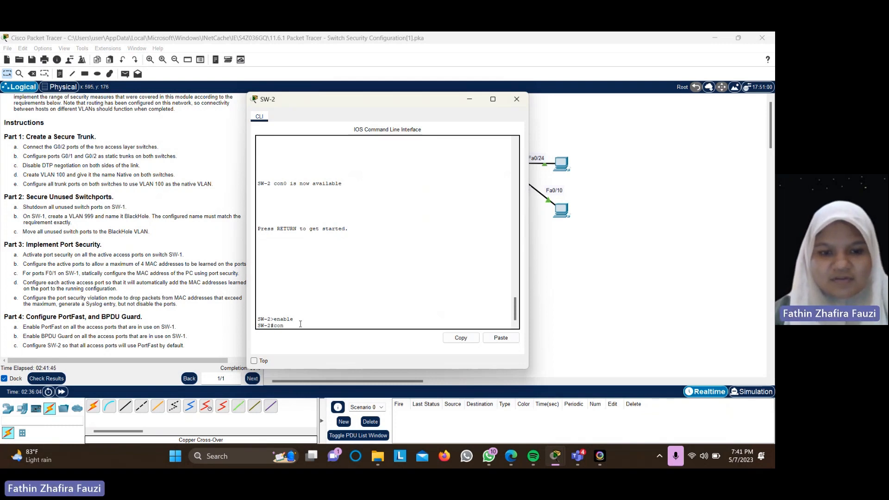
{"action": "type", "text": "f t"}
{"action": "key", "text": "Return"}
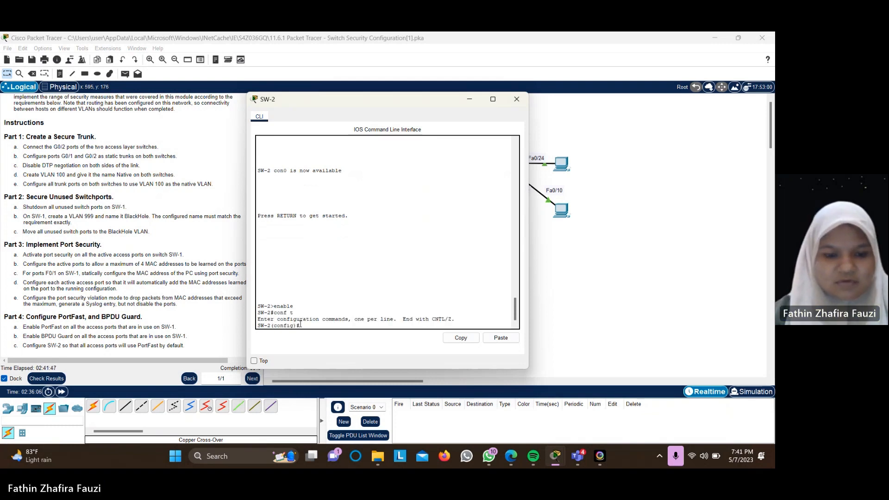
Step: Enable DHCP snooping globally on SW-2 with ip dhcp snooping
{"action": "type", "text": "ip dh"}
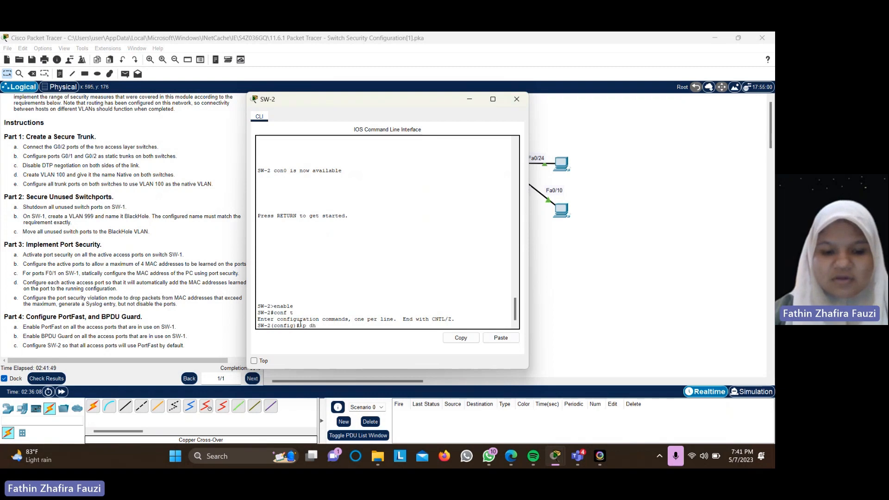
{"action": "type", "text": "cp sn"}
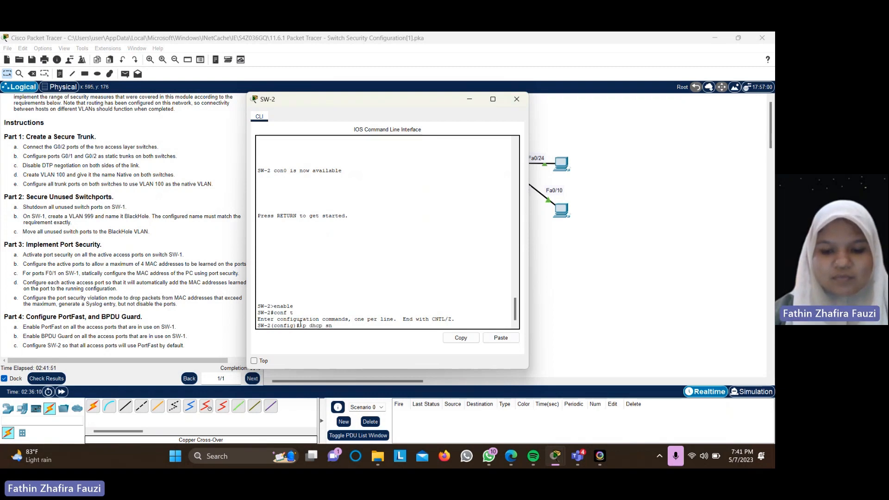
{"action": "type", "text": "ooping"}
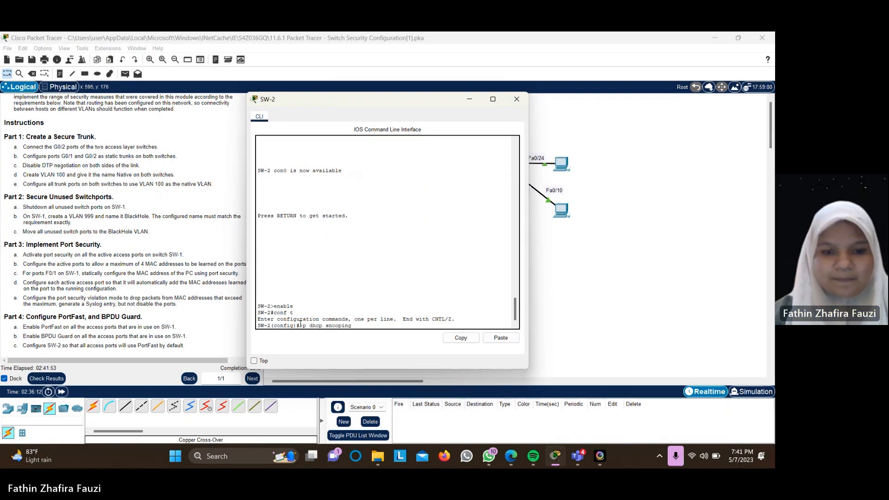
{"action": "key", "text": "Return"}
Step: Enter the SW-2 command ip dhcp snooping vlan 10,20,99 to apply DHCP snooping to those VLANs
{"action": "type", "text": "ip d"}
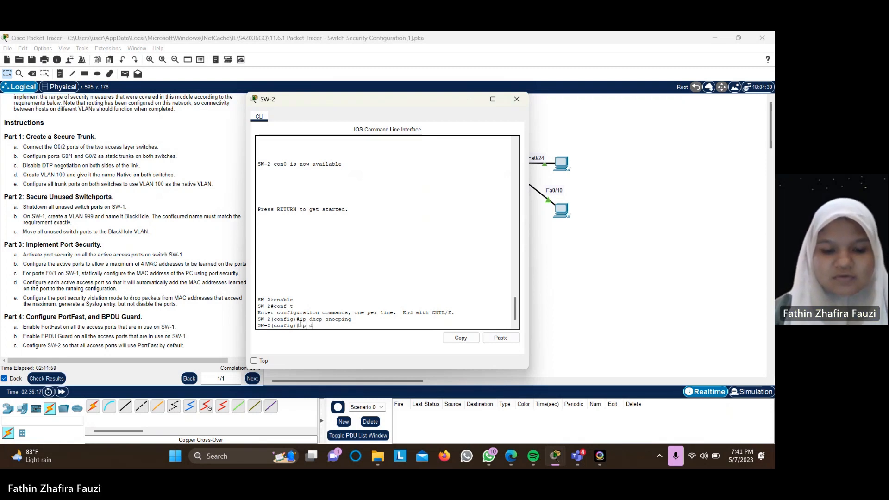
{"action": "type", "text": "hcp snoopinh"}
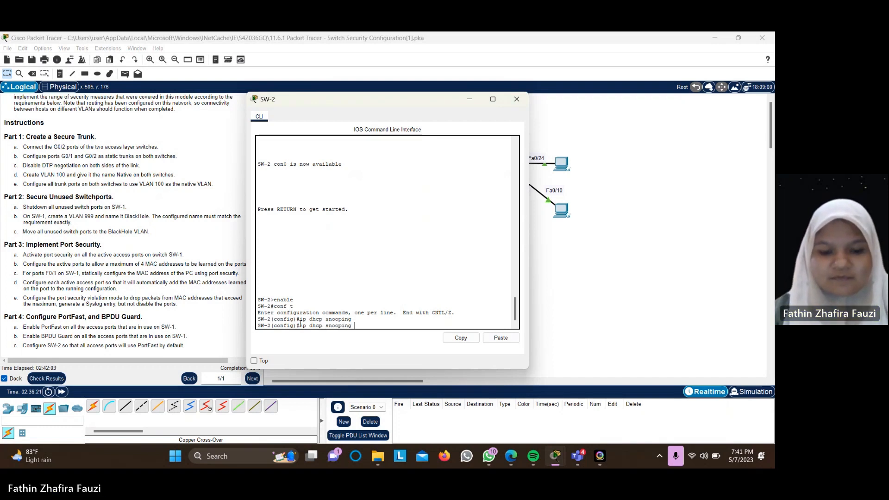
{"action": "type", "text": "vlan 10,2"}
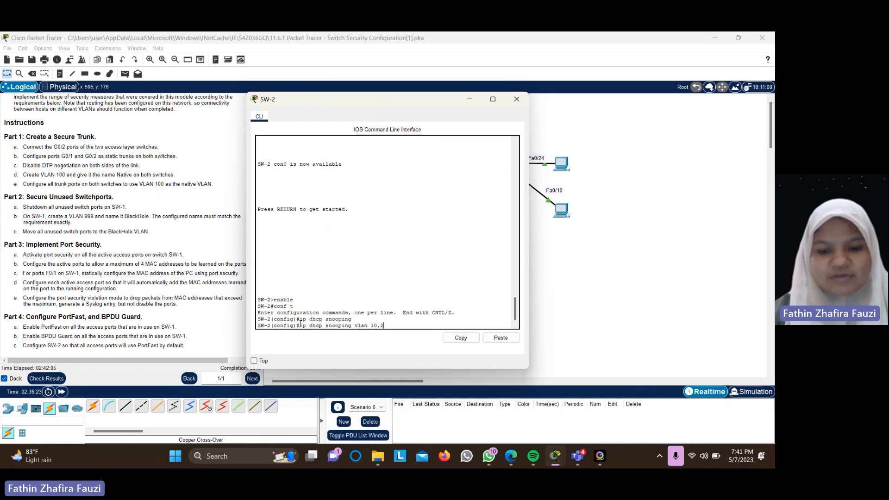
{"action": "type", "text": "0,"}
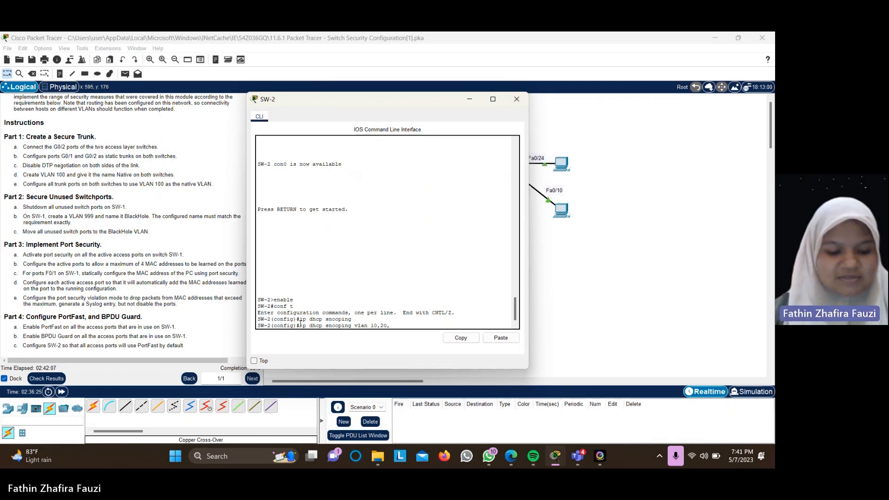
{"action": "type", "text": "99"}
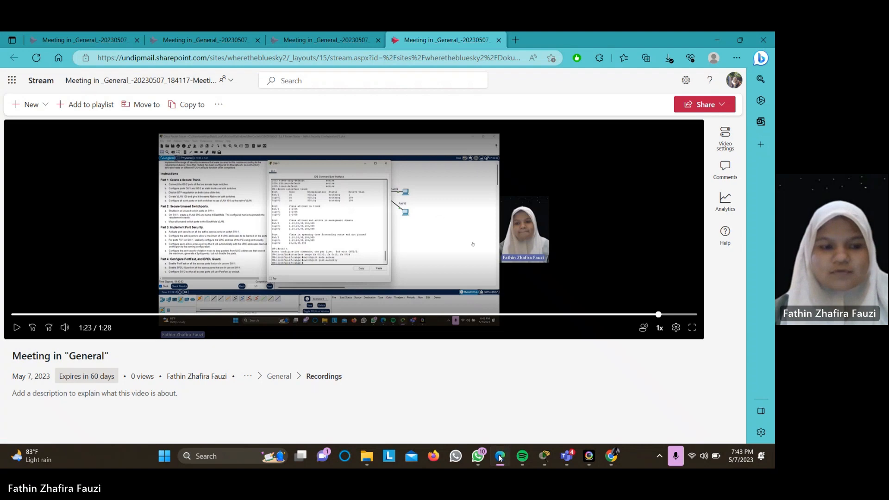
Step: Switch to Chrome and translate Part 4's instruction "Enable BPDU Guard on all the access ports that are in use on SW-1." into Indonesian
{"action": "left_click", "coordinate": [500, 457]}
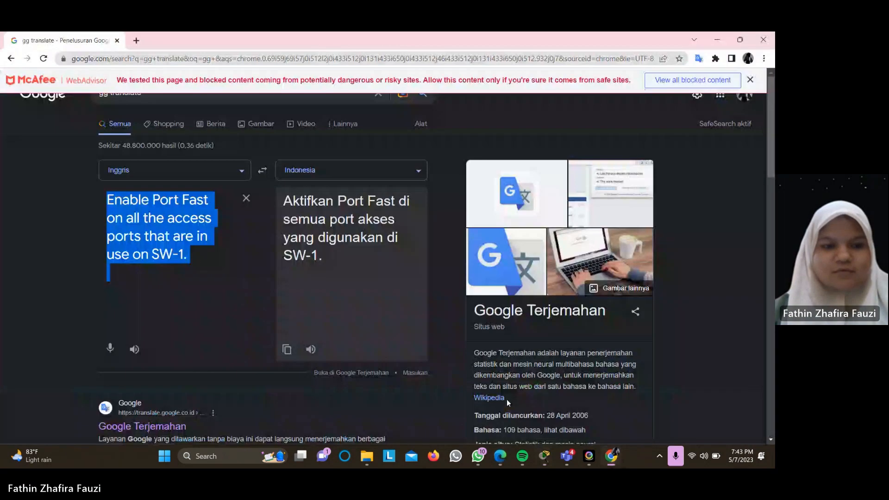
{"action": "left_click", "coordinate": [186, 288]}
{"action": "type", "text": "Enable BPDU Guard on all the access ports that are in use on SW-1."}
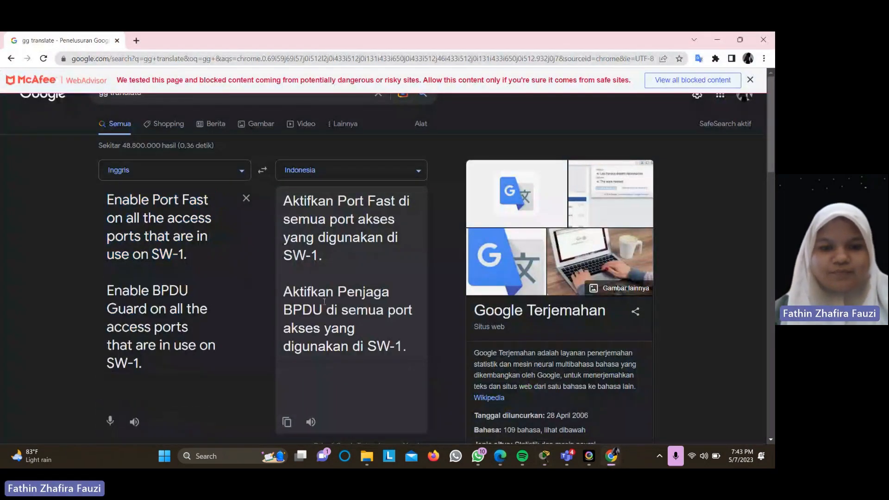
{"action": "left_click", "coordinate": [719, 39]}
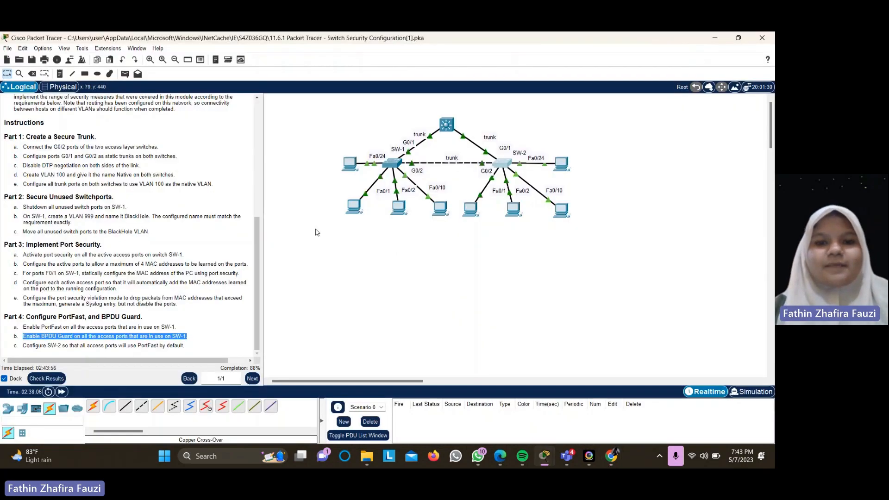
Step: Clear the highlighted Part 4 instruction in Packet Tracer and reopen SW-1's command line
{"action": "left_click", "coordinate": [304, 295]}
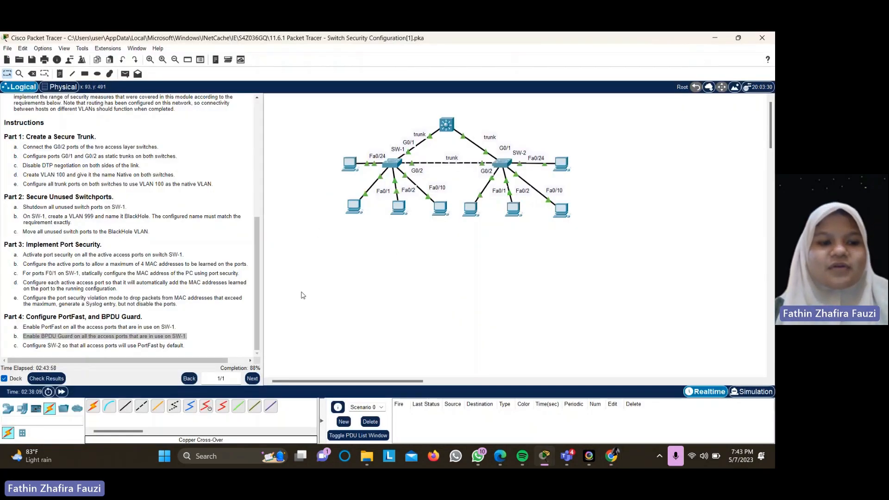
{"action": "left_click", "coordinate": [171, 318]}
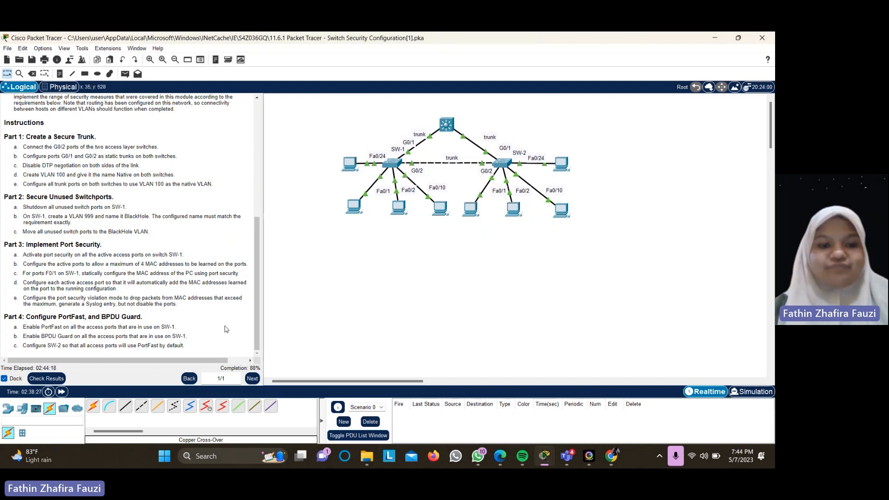
{"action": "left_click", "coordinate": [395, 168]}
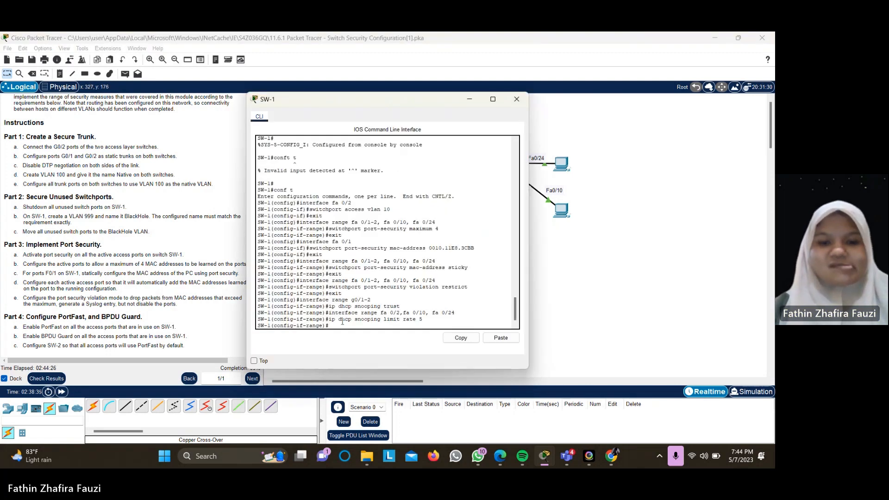
Step: Leave the current interface range on SW-1 and enter configuration for interface range fa 0/1-2, fa 0/10, fa 0/24
{"action": "type", "text": "exit"}
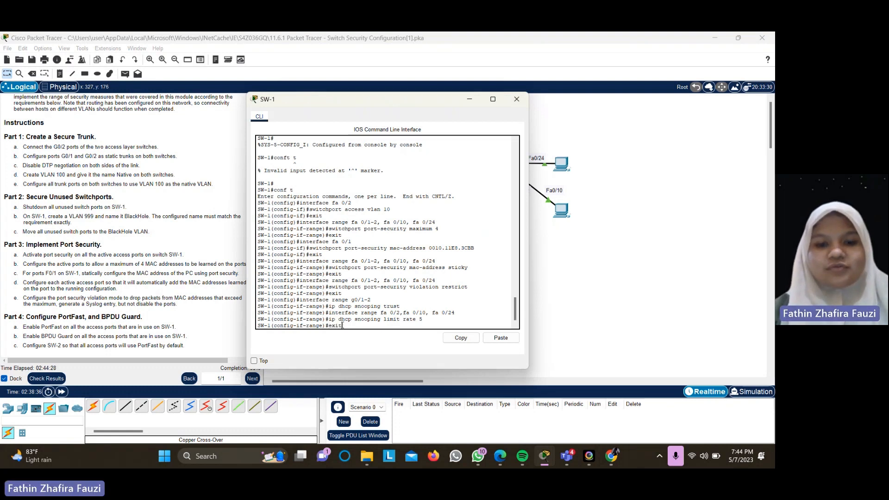
{"action": "key", "text": "Return"}
{"action": "type", "text": "inter"}
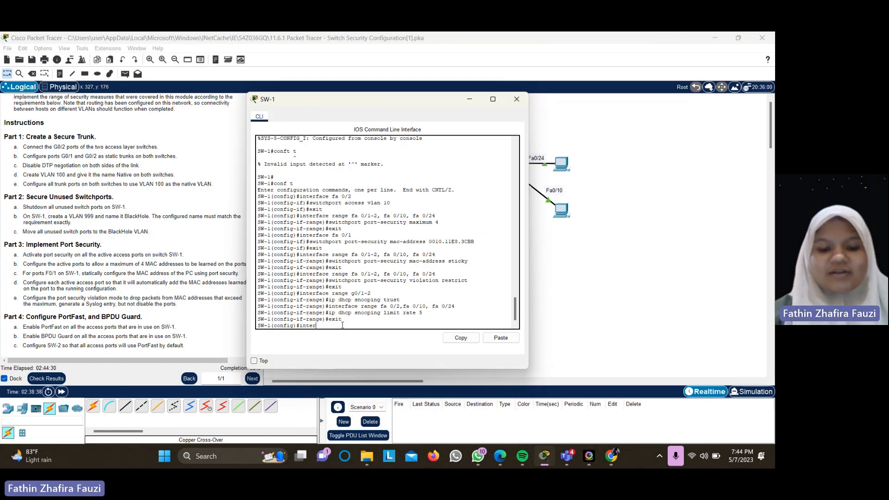
{"action": "type", "text": "face rang"}
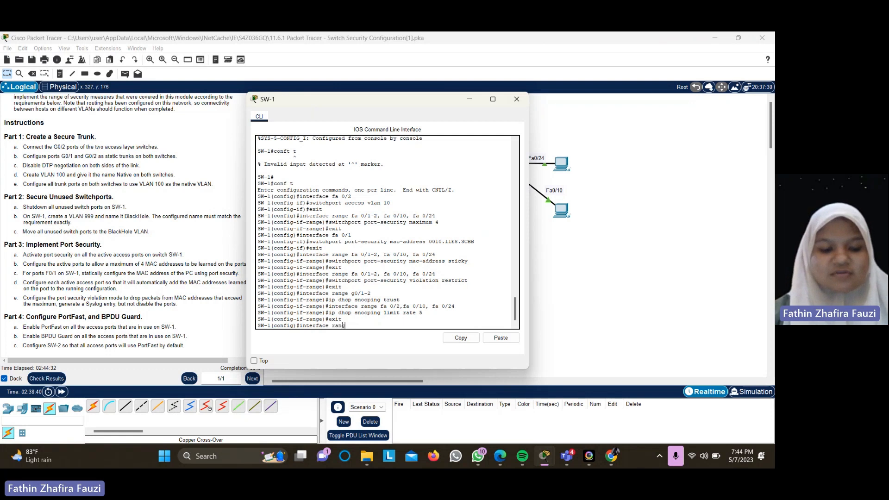
{"action": "type", "text": "e fa"}
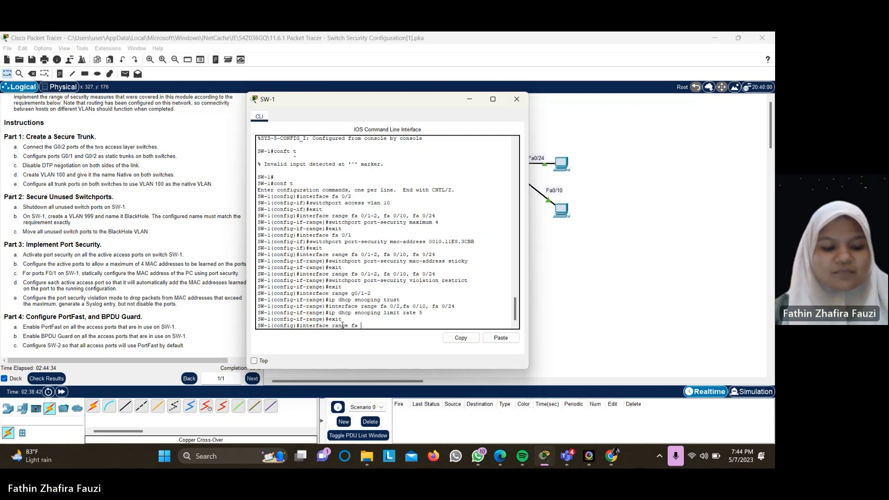
{"action": "type", "text": " 0"}
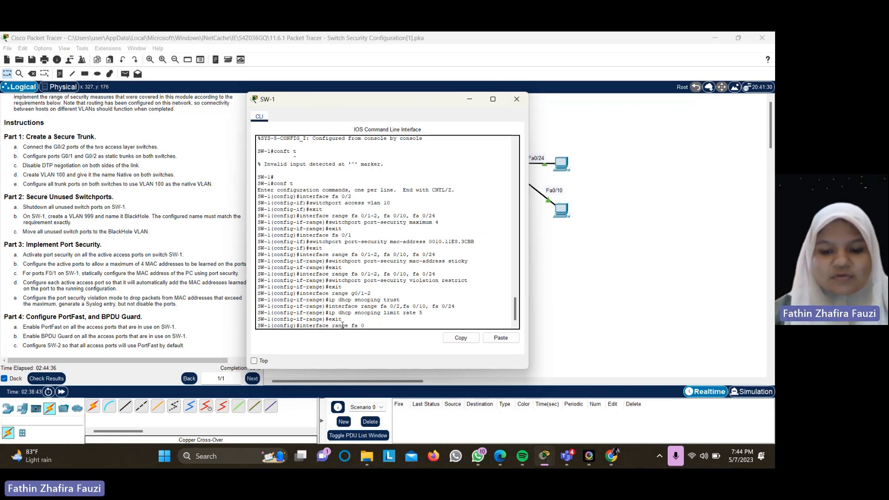
{"action": "type", "text": "/1-2"}
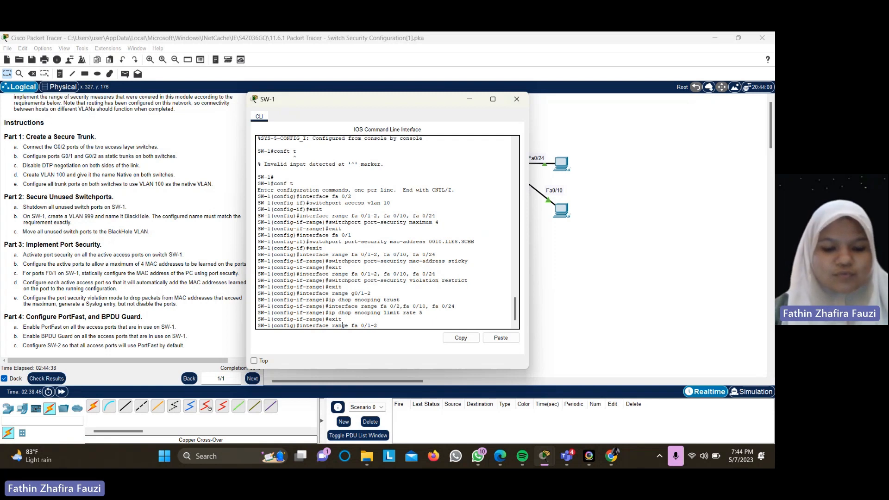
{"action": "type", "text": ", fa"}
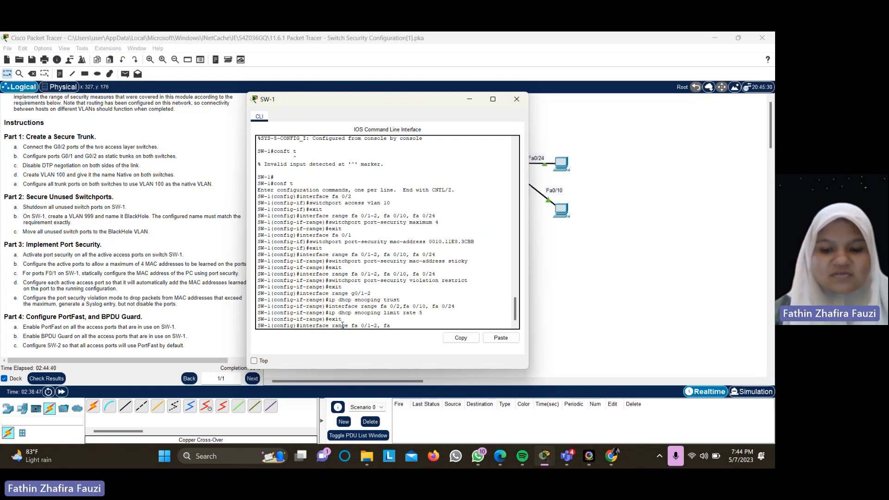
{"action": "type", "text": " 0/10,"}
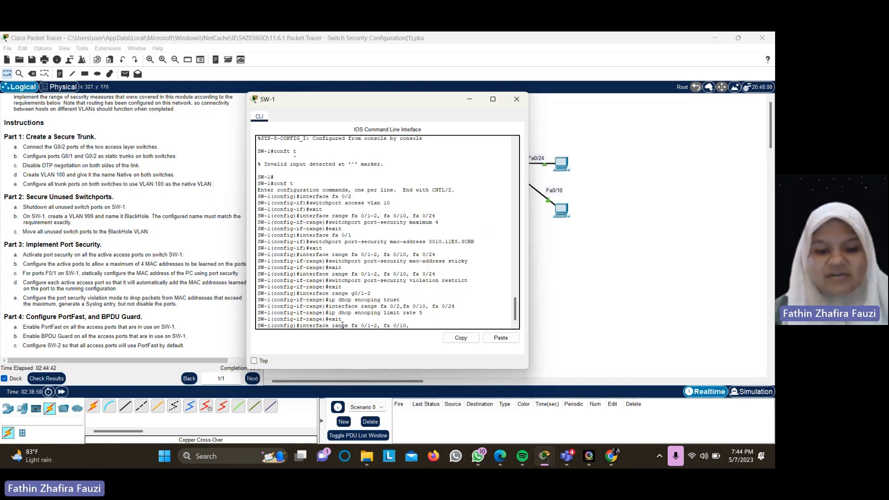
{"action": "type", "text": " fa "}
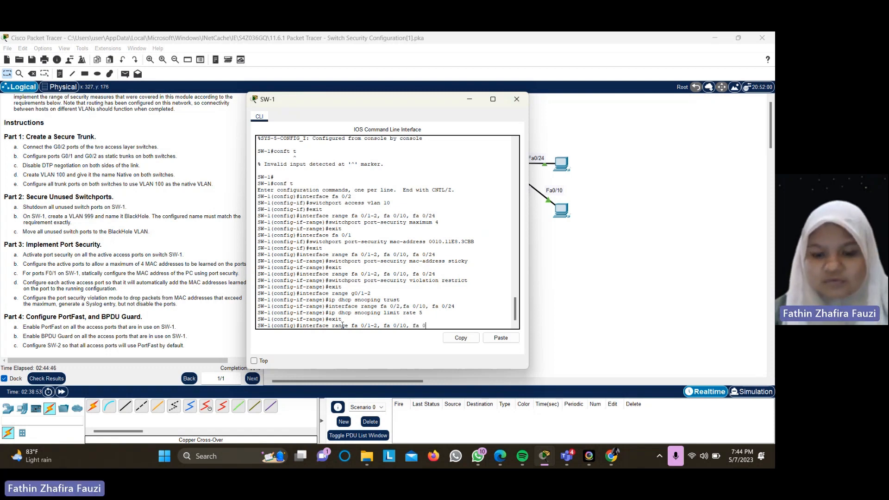
{"action": "type", "text": "0/24"}
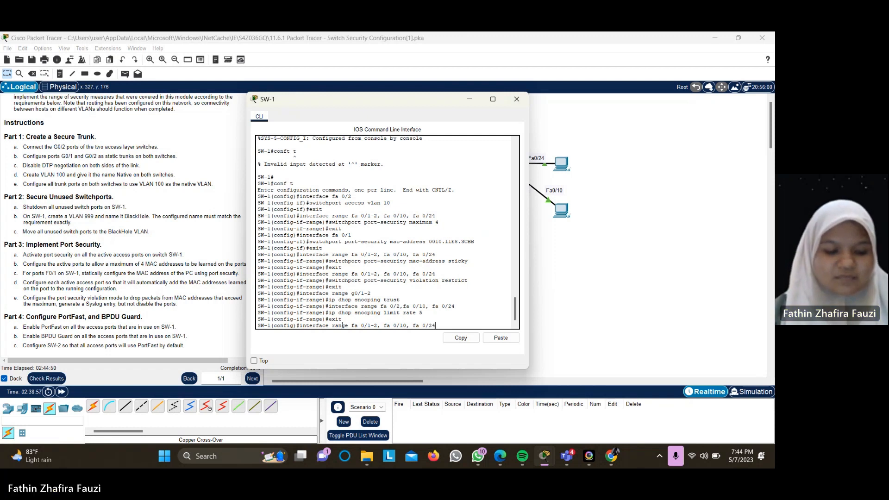
{"action": "key", "text": "Return"}
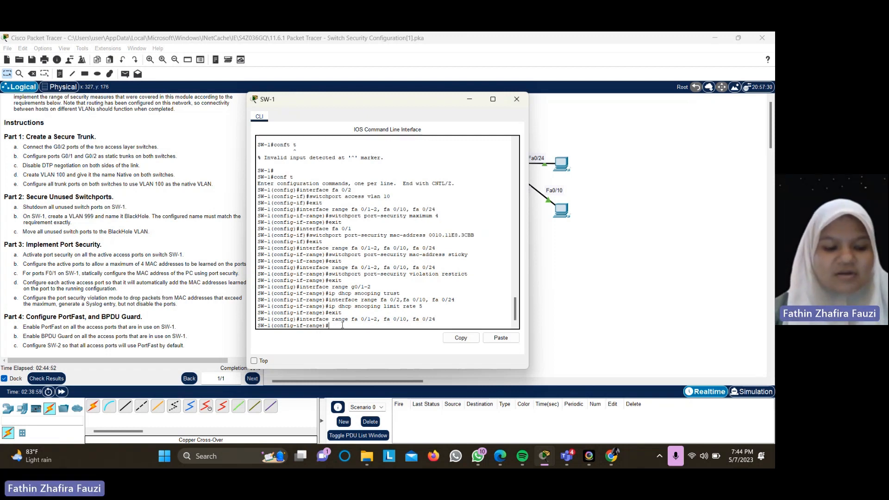
Step: Enable PortFast on SW-1's selected access ports with spanning-tree portfast
{"action": "type", "text": "s"}
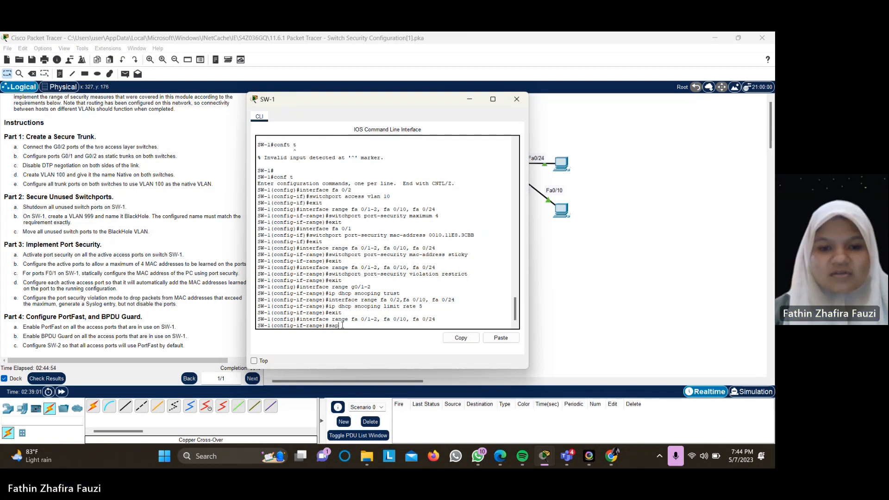
{"action": "type", "text": "panning-tree"}
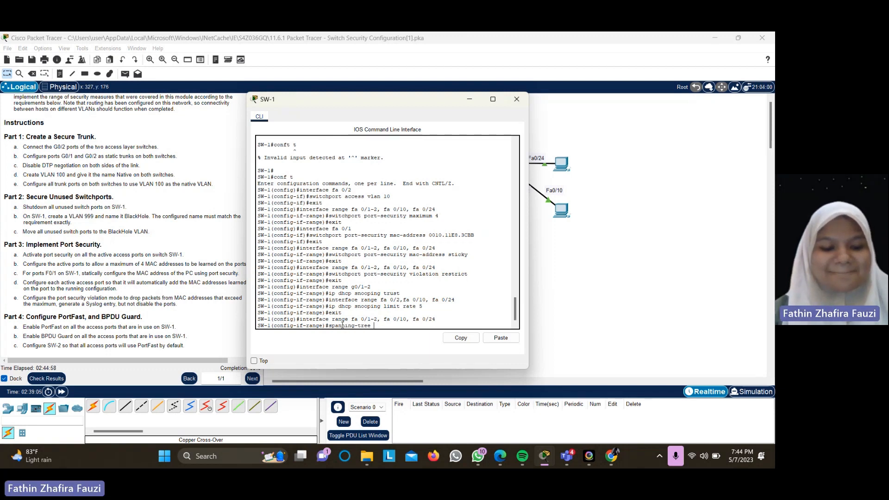
{"action": "type", "text": " por"}
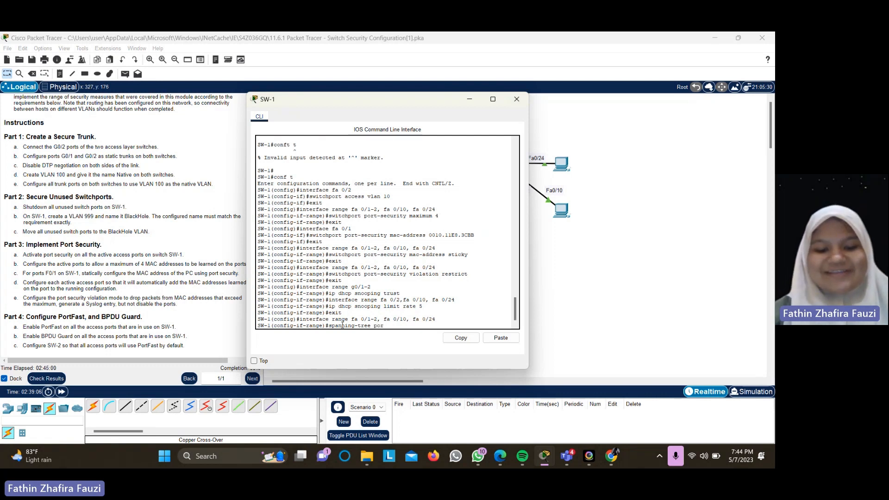
{"action": "type", "text": "tfast"}
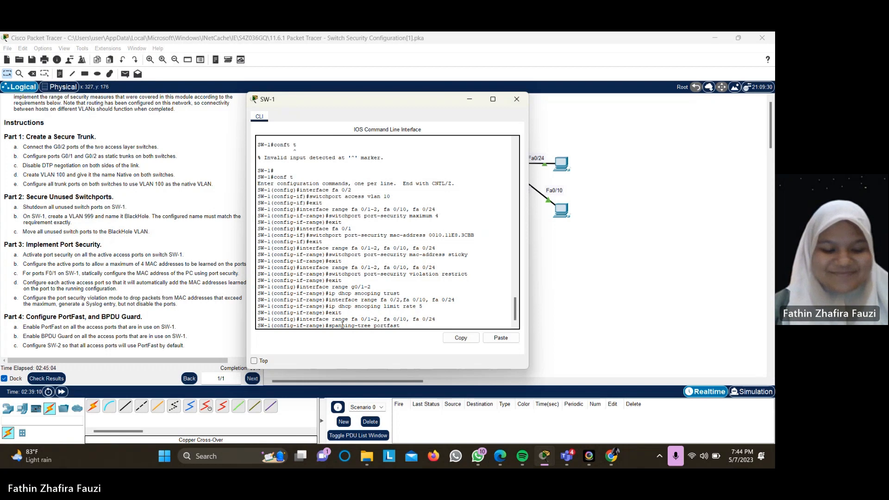
{"action": "key", "text": "Return"}
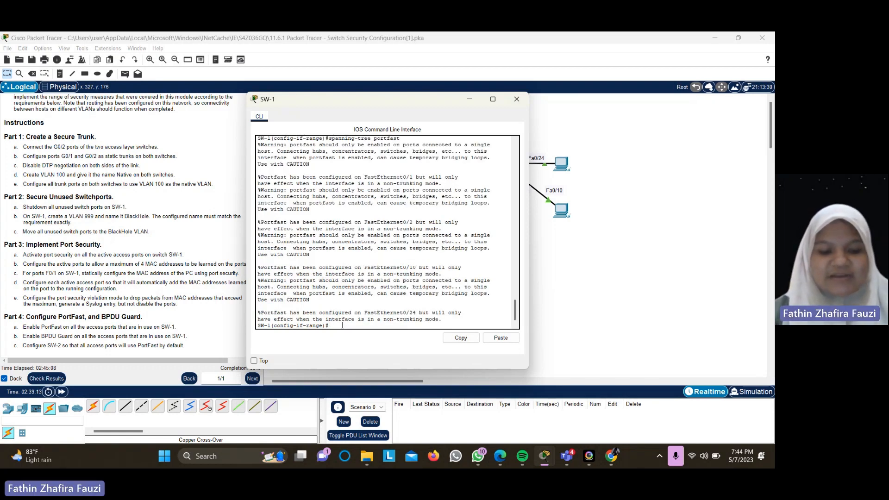
Step: Enable BPDU Guard on the same SW-1 ports with spanning-tree bpduguard enable, and put away the SW-1 window
{"action": "type", "text": "spannin"}
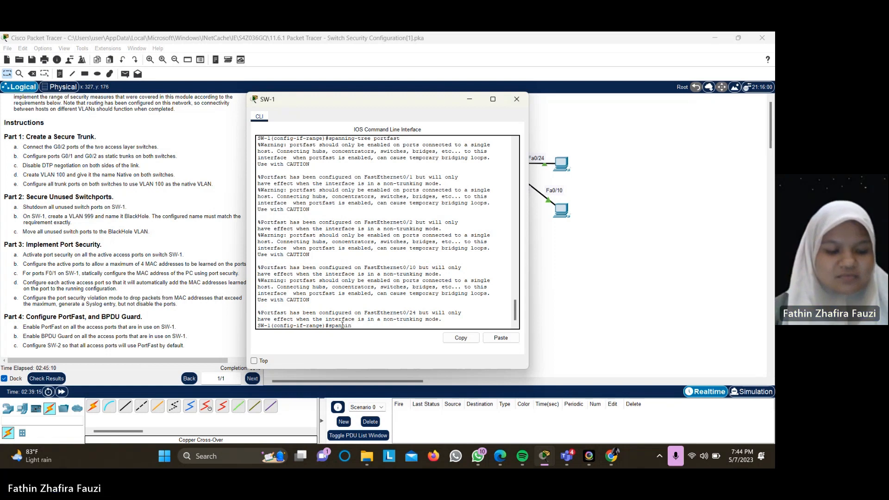
{"action": "type", "text": "g-"}
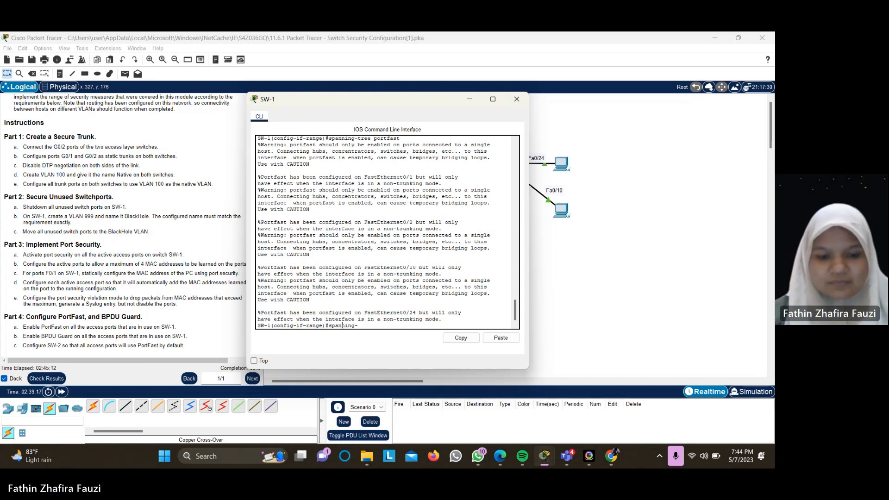
{"action": "type", "text": "tree"}
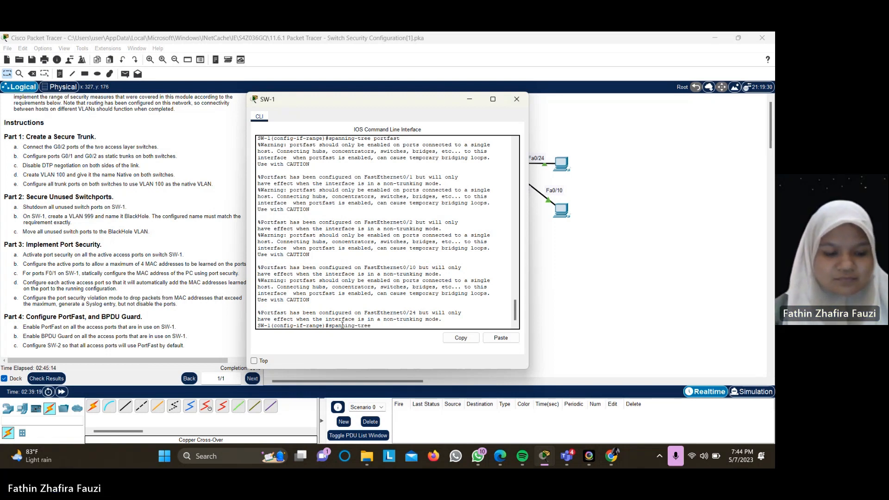
{"action": "type", "text": " b"}
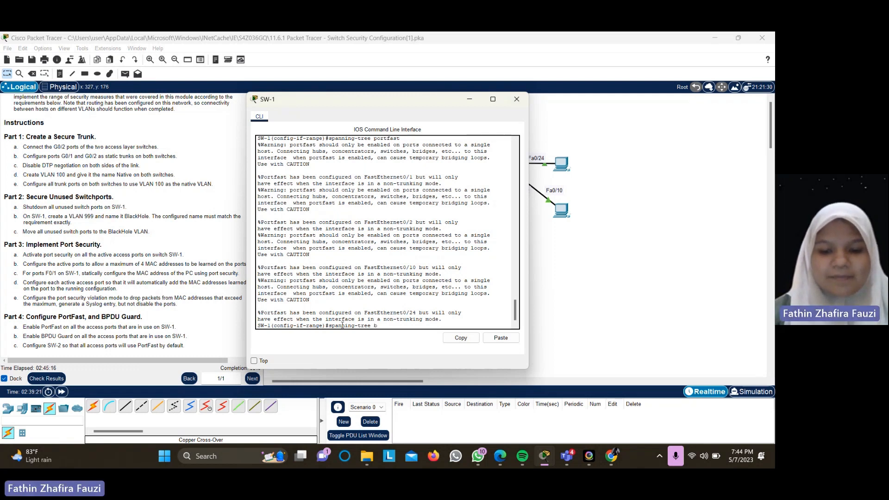
{"action": "type", "text": "pdu"}
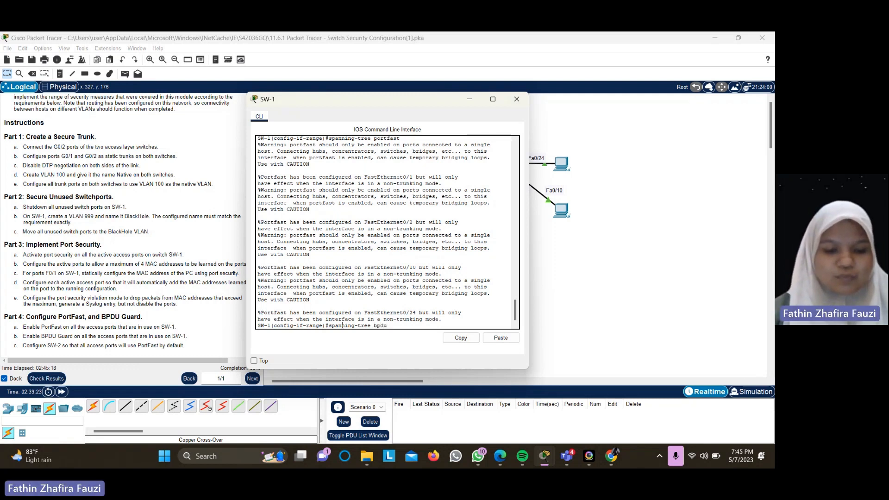
{"action": "type", "text": "guard"}
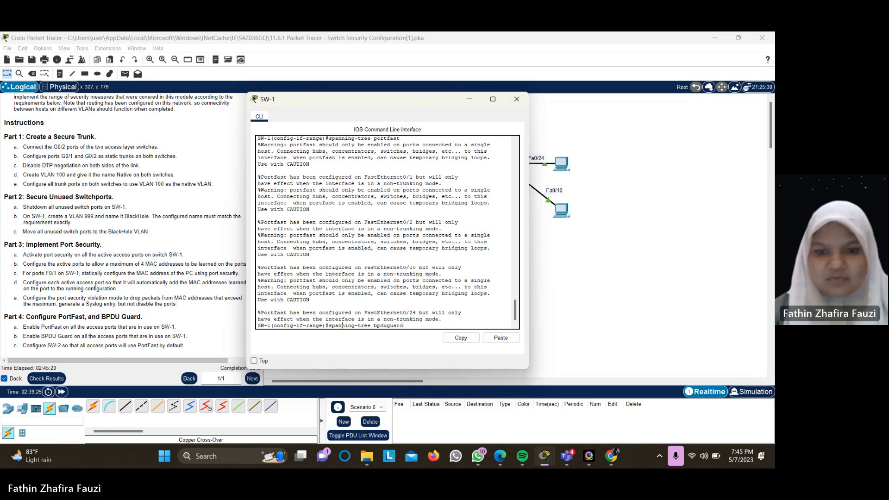
{"action": "type", "text": " enable"}
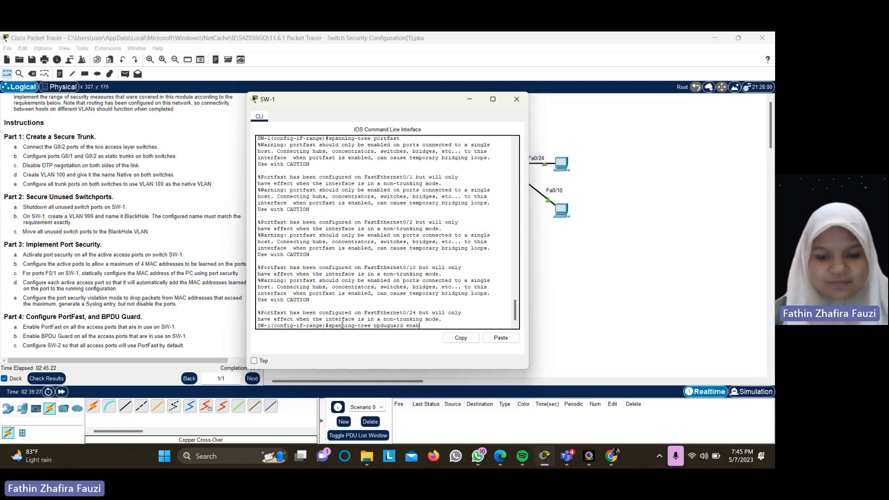
{"action": "key", "text": "Return"}
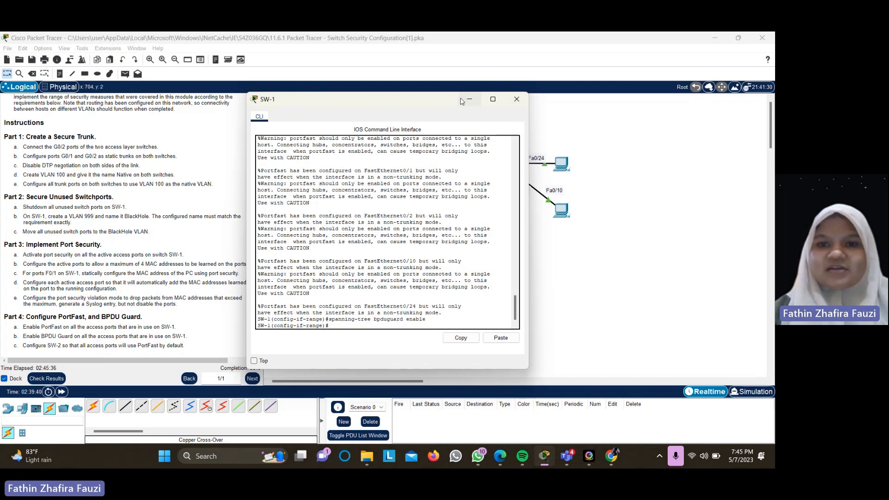
{"action": "left_click", "coordinate": [479, 103]}
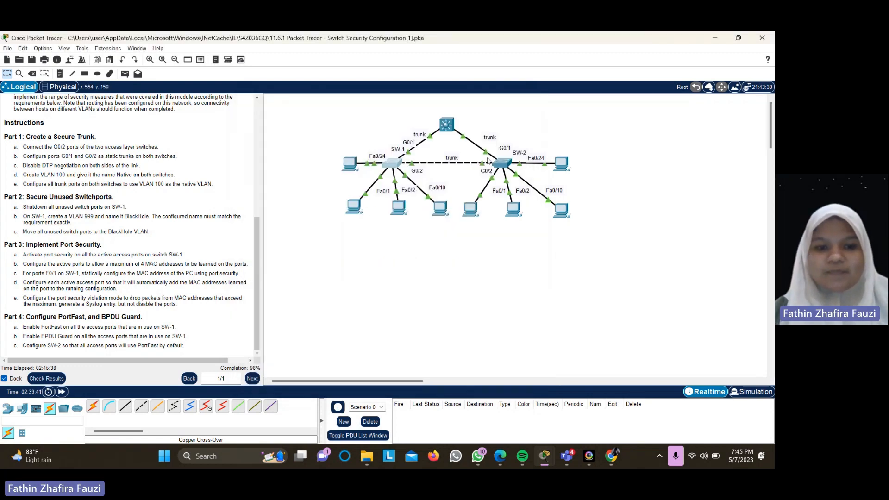
Step: Make PortFast the default for SW-2's access ports with spanning-tree portfast default, and close the SW-2 window
{"action": "left_click", "coordinate": [503, 163]}
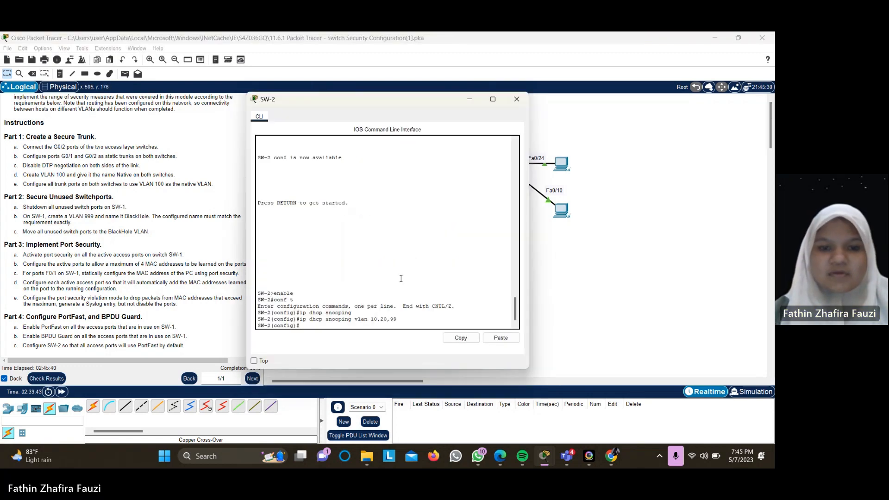
{"action": "left_click", "coordinate": [352, 327]}
{"action": "type", "text": "spanni"}
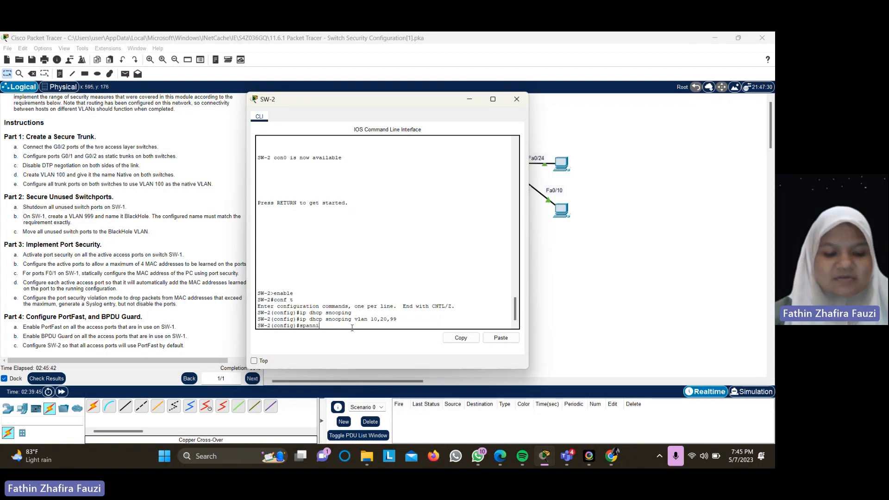
{"action": "type", "text": "ng "}
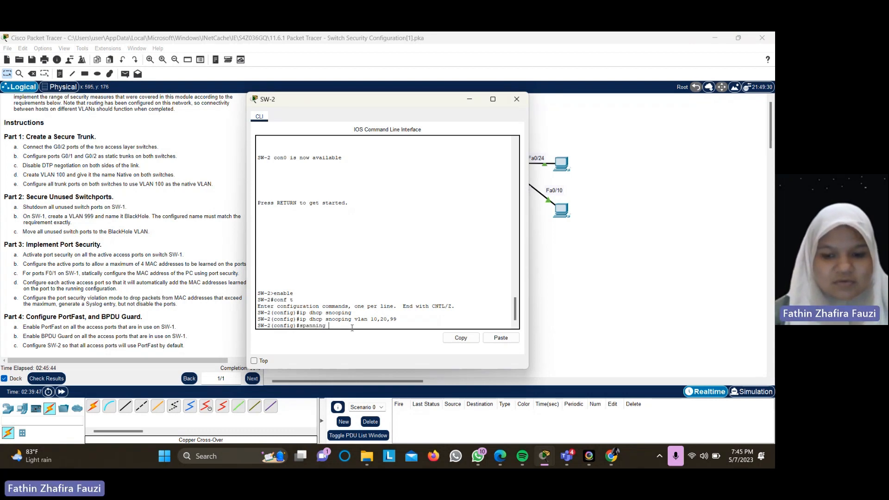
{"action": "type", "text": "-tree"}
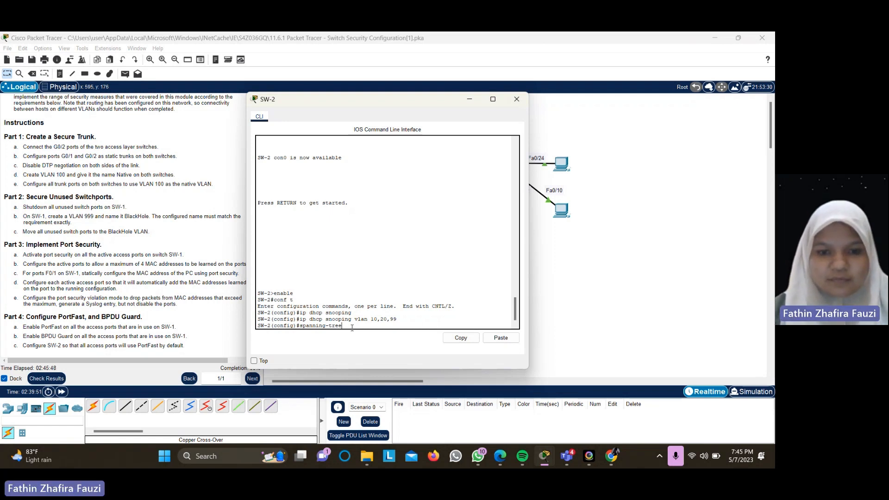
{"action": "type", "text": " por"}
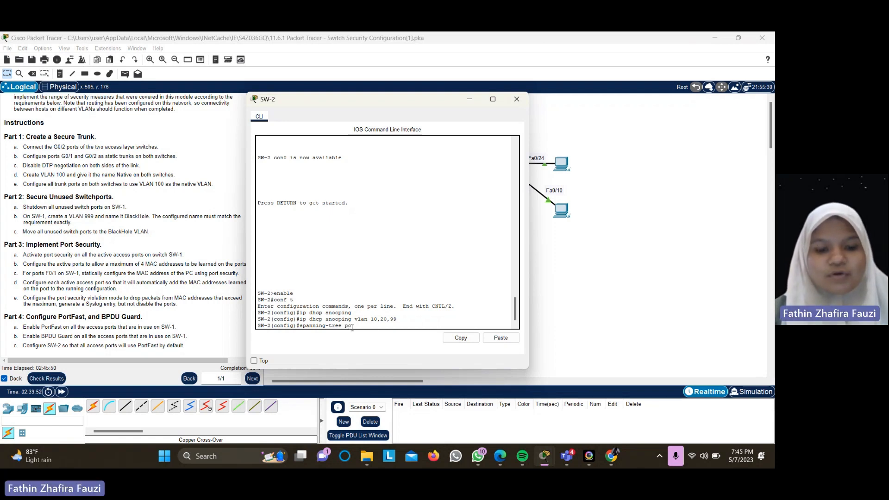
{"action": "type", "text": "tfast default"}
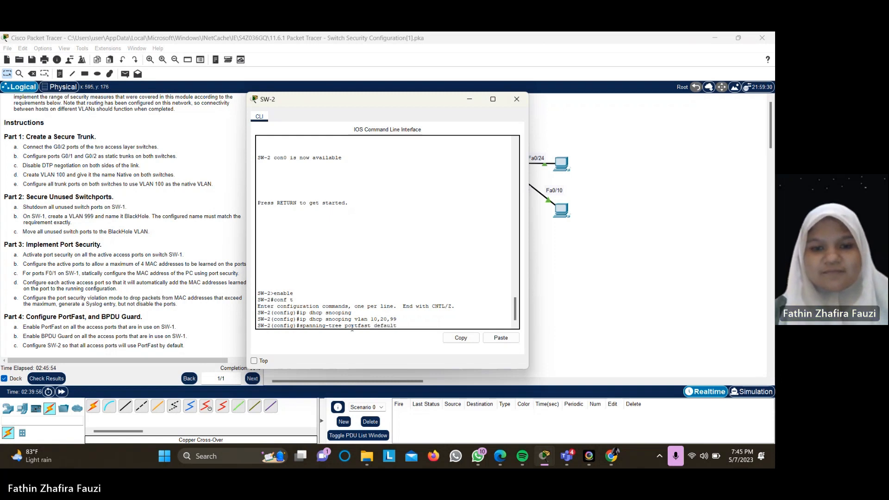
{"action": "key", "text": "Return"}
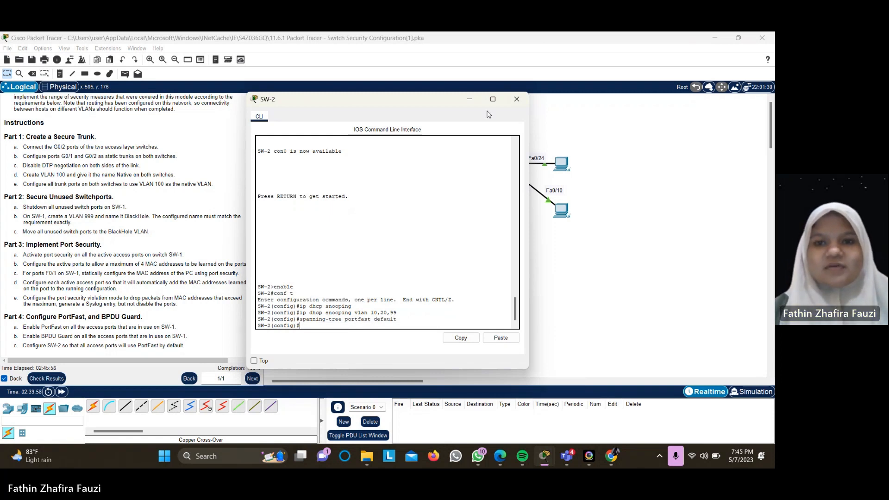
{"action": "left_click", "coordinate": [516, 99]}
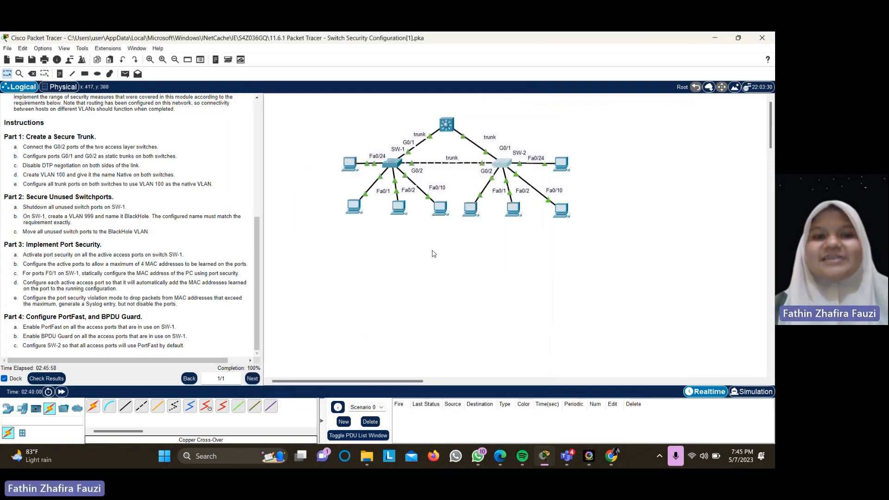